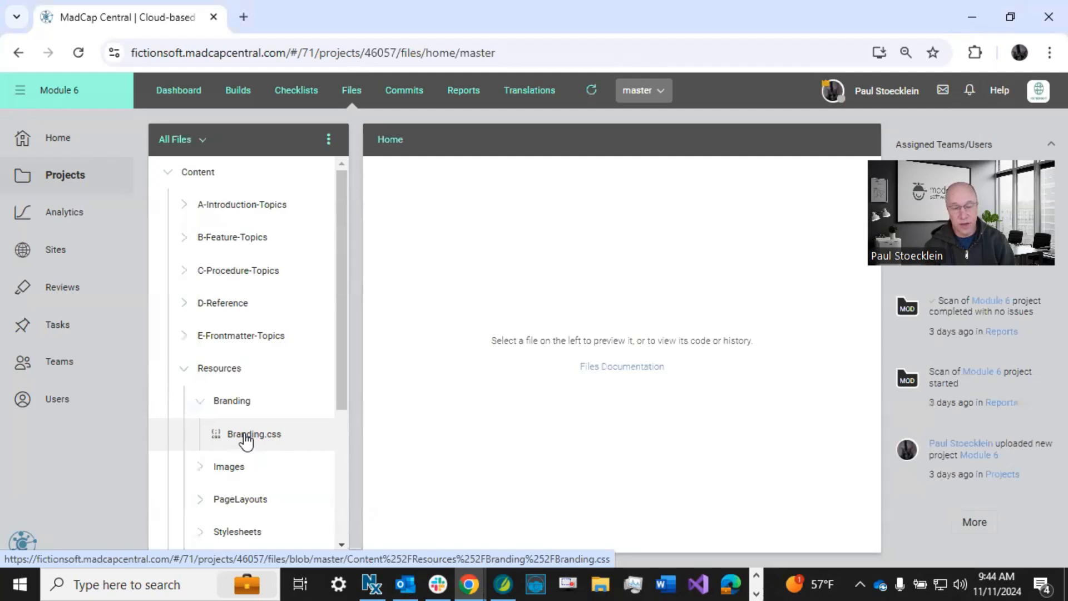
Open Branding.css from the Branding resources folder and reduce its template preview to 50%.
click(245, 437)
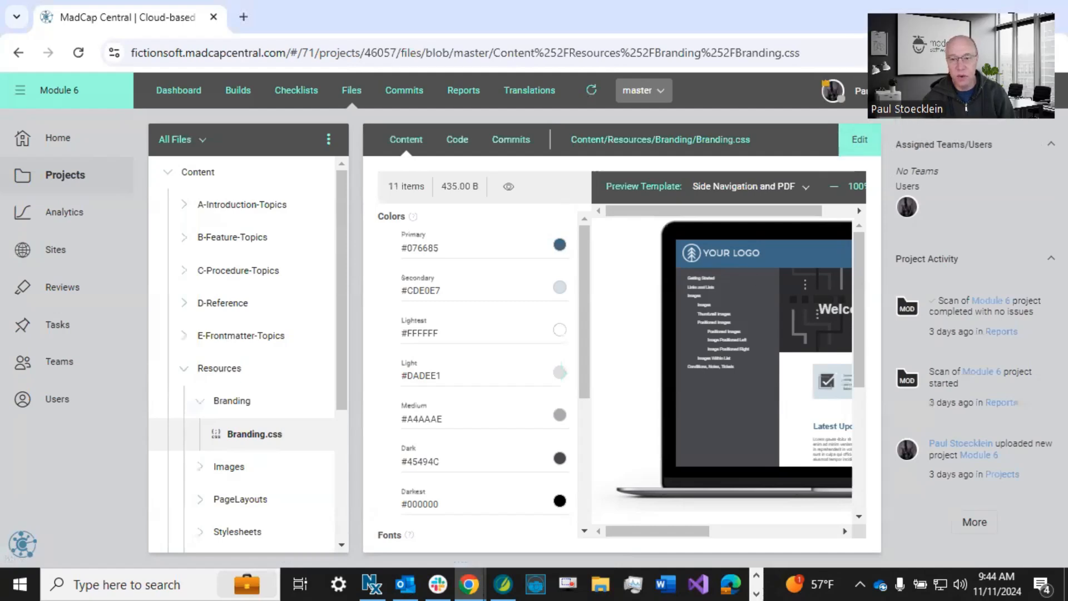
click(835, 187)
click(835, 188)
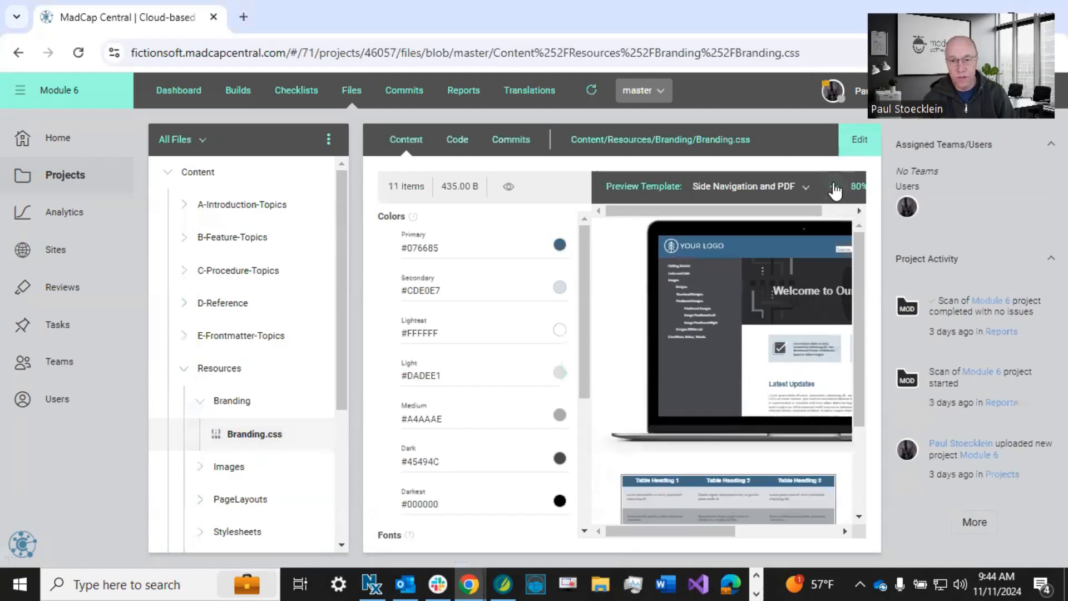
click(834, 189)
click(835, 189)
click(834, 189)
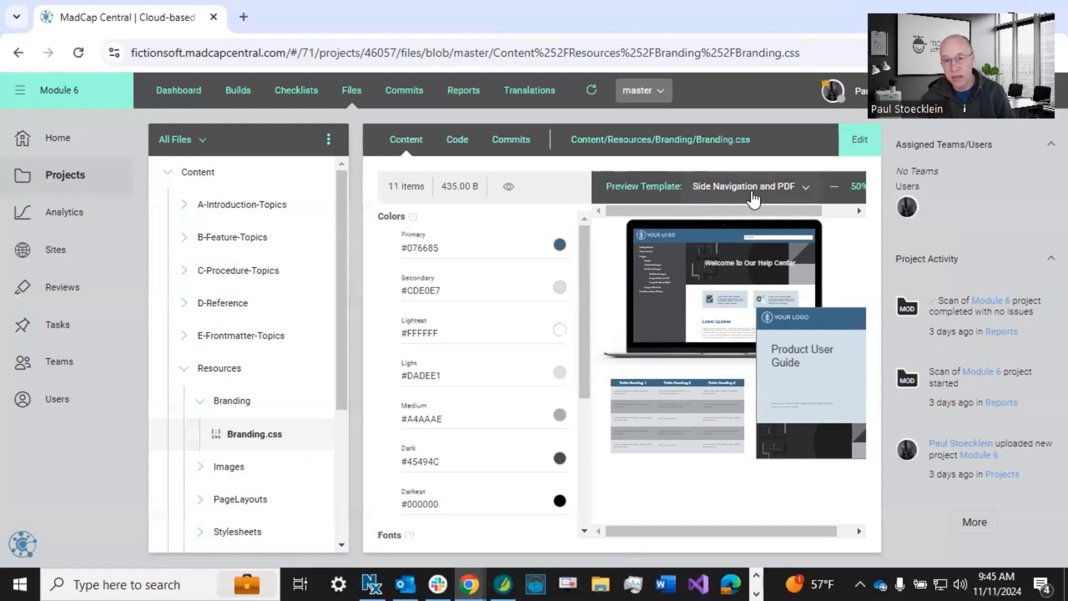
Preview the branding in the eLearning and PDF and Product Foldout templates, and return to Side Navigation and PDF.
click(800, 188)
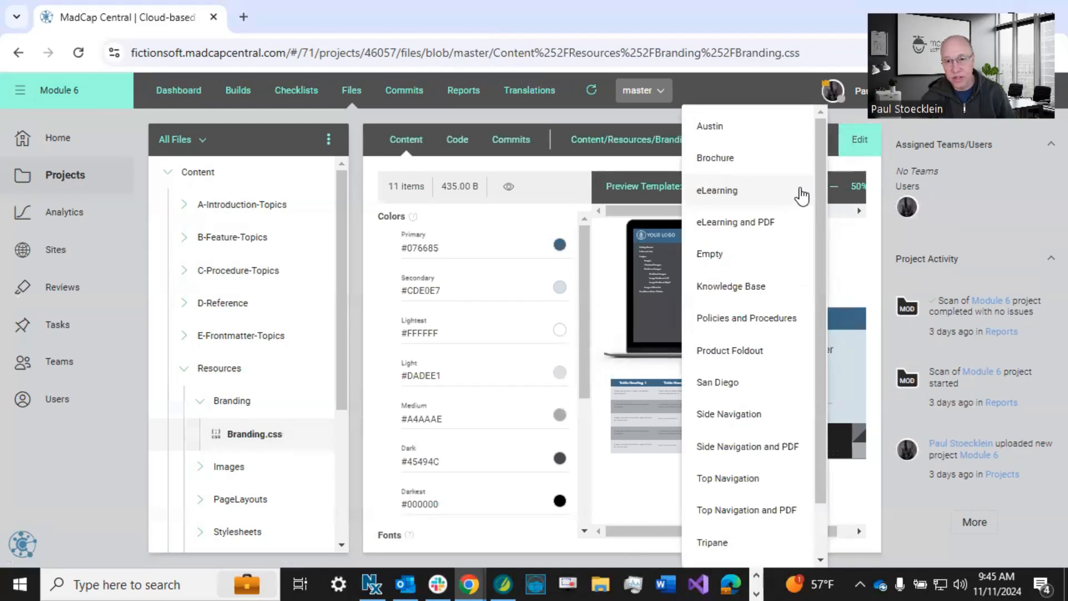
click(775, 220)
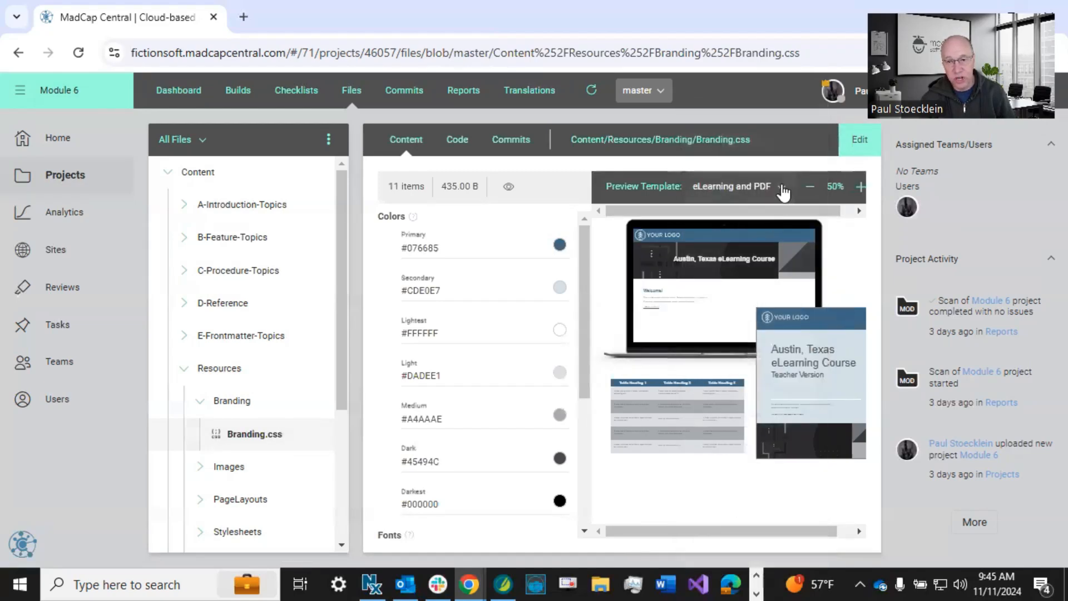
click(783, 192)
click(754, 350)
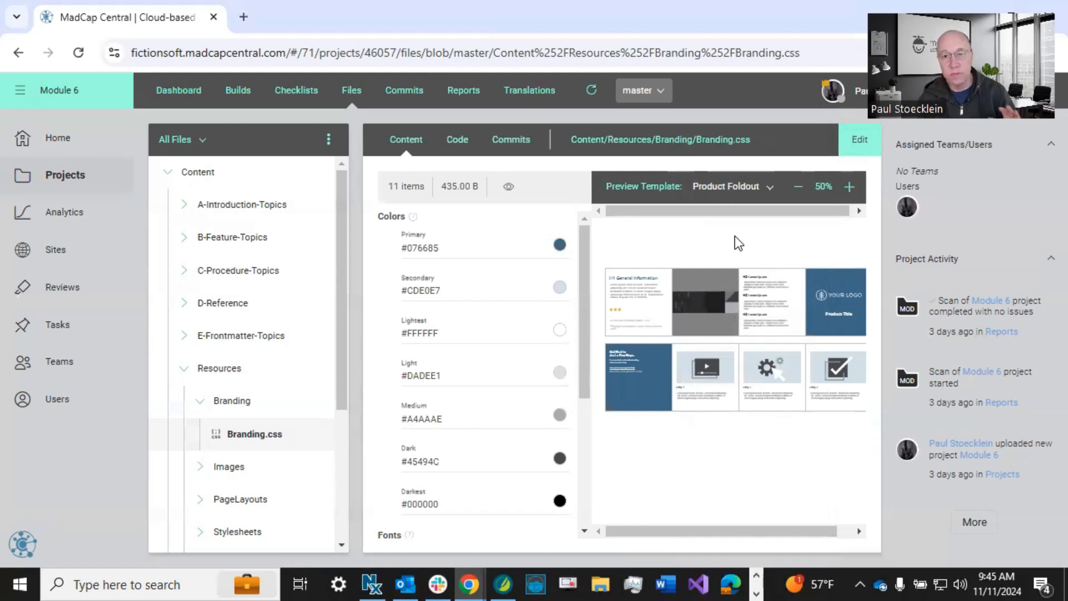
click(752, 191)
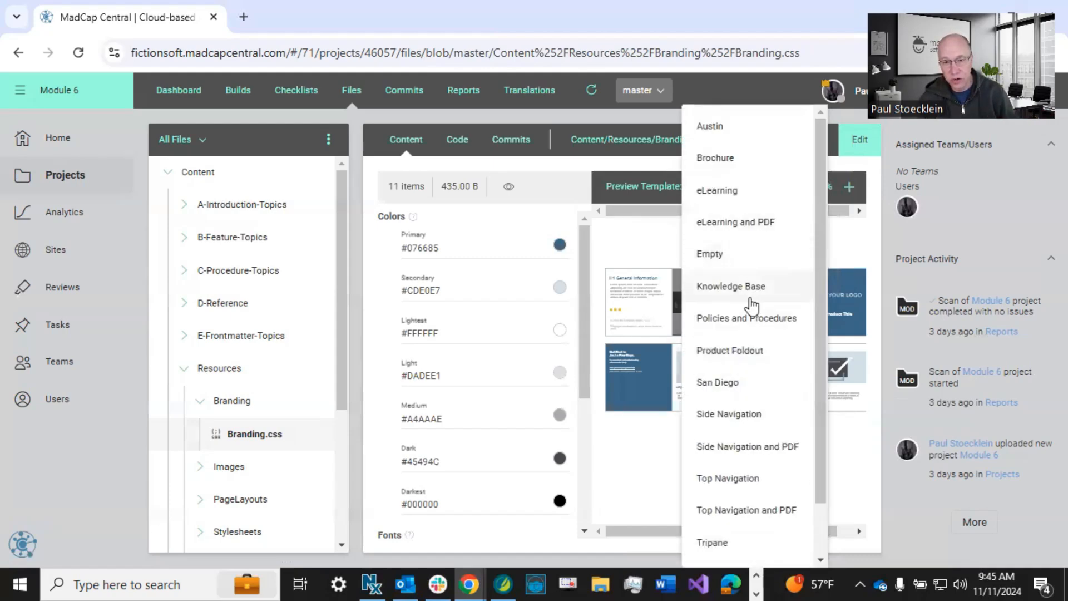
click(740, 445)
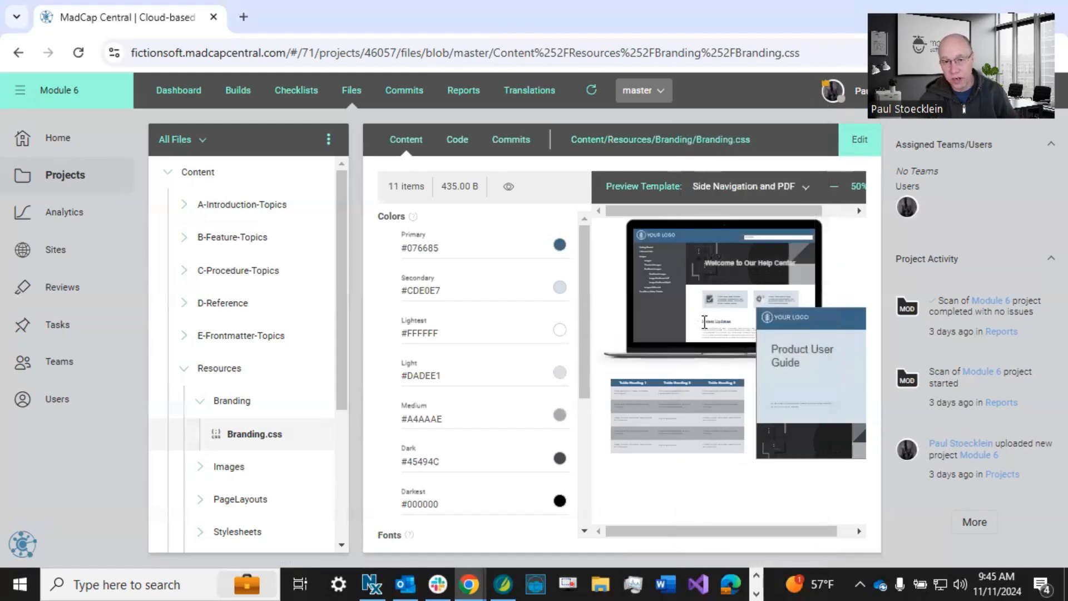
Preview the branding in the San Diego template, return to Side Navigation and PDF, and look through the branding variables.
click(734, 186)
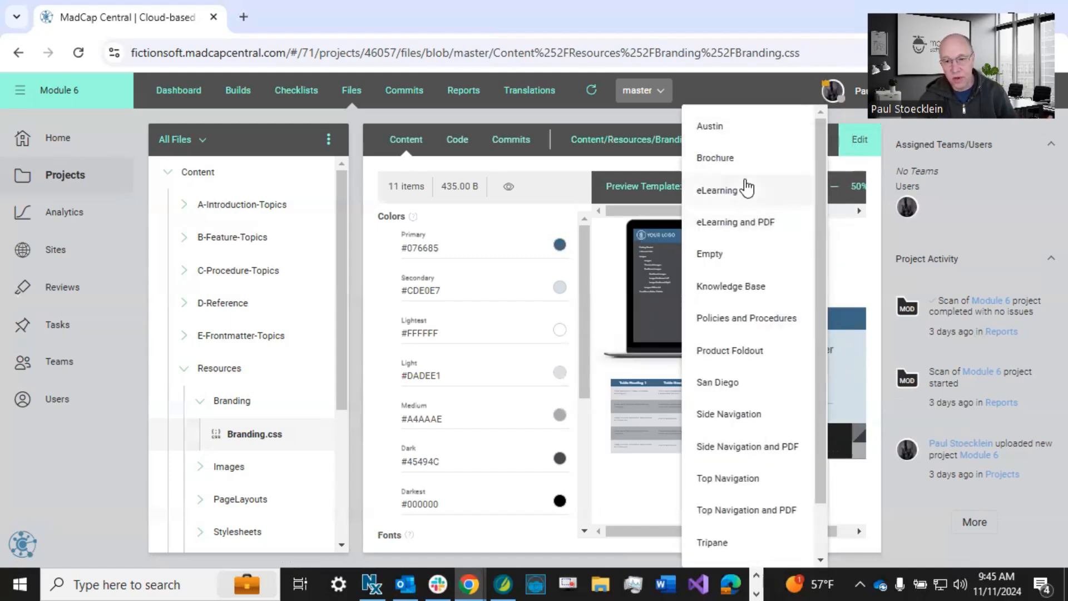
click(725, 388)
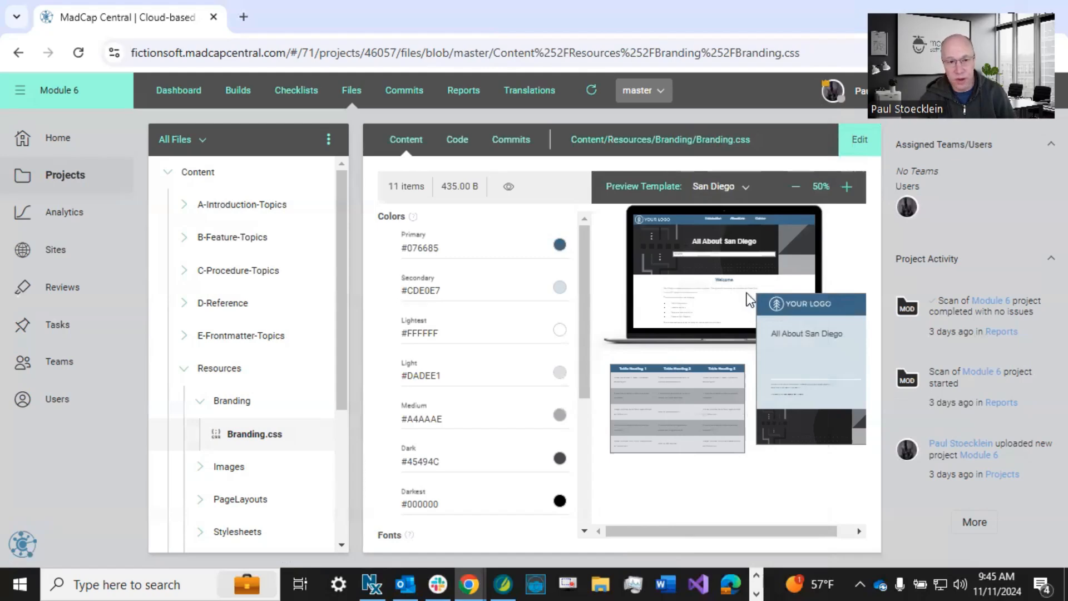
click(737, 192)
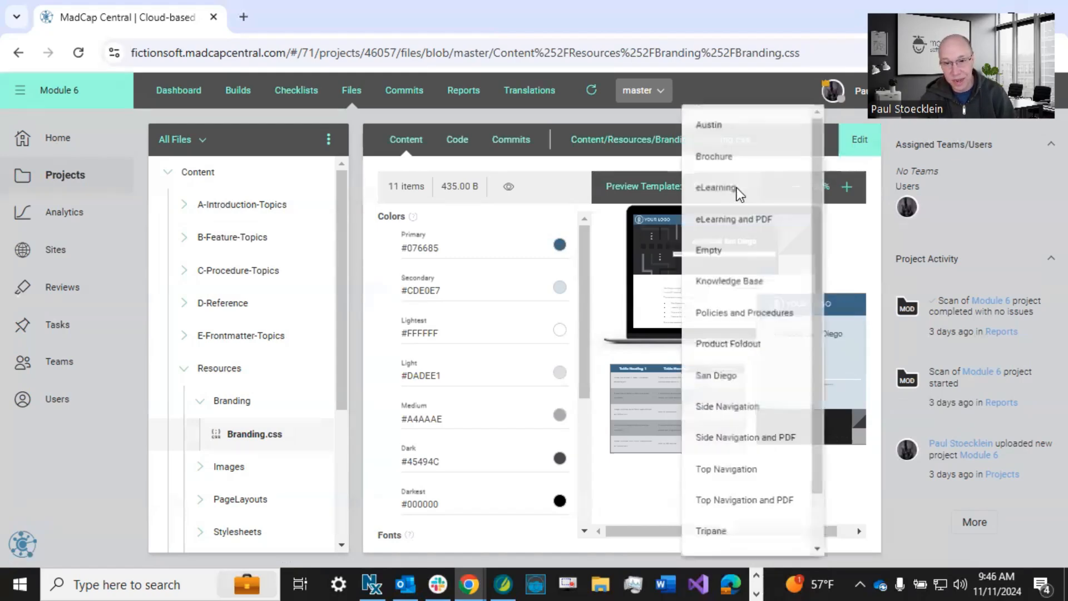
click(739, 445)
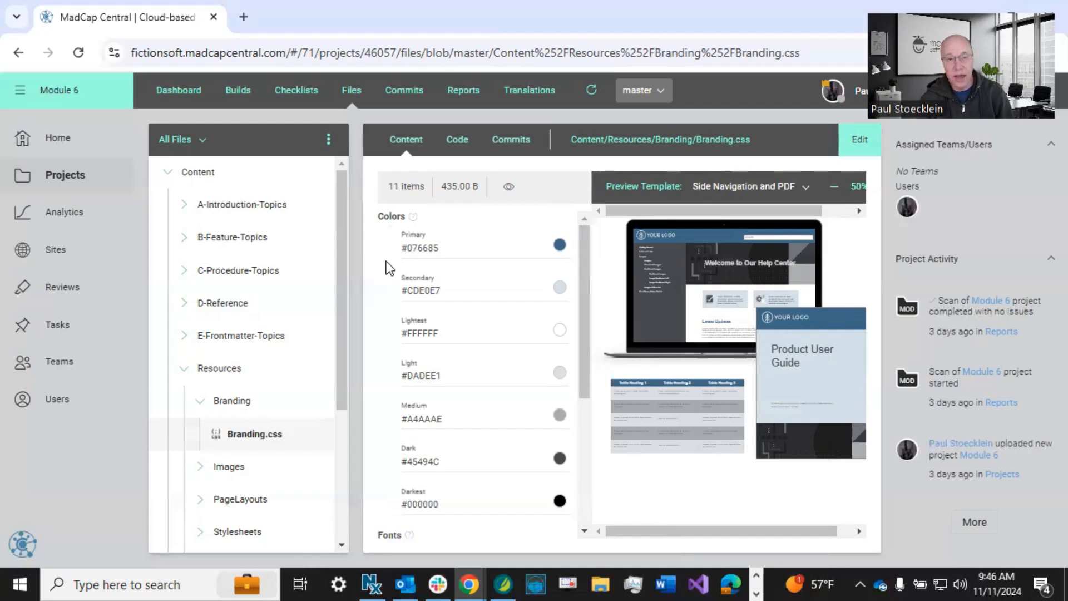
scroll(385, 236, down, 5)
scroll(385, 236, up, 5)
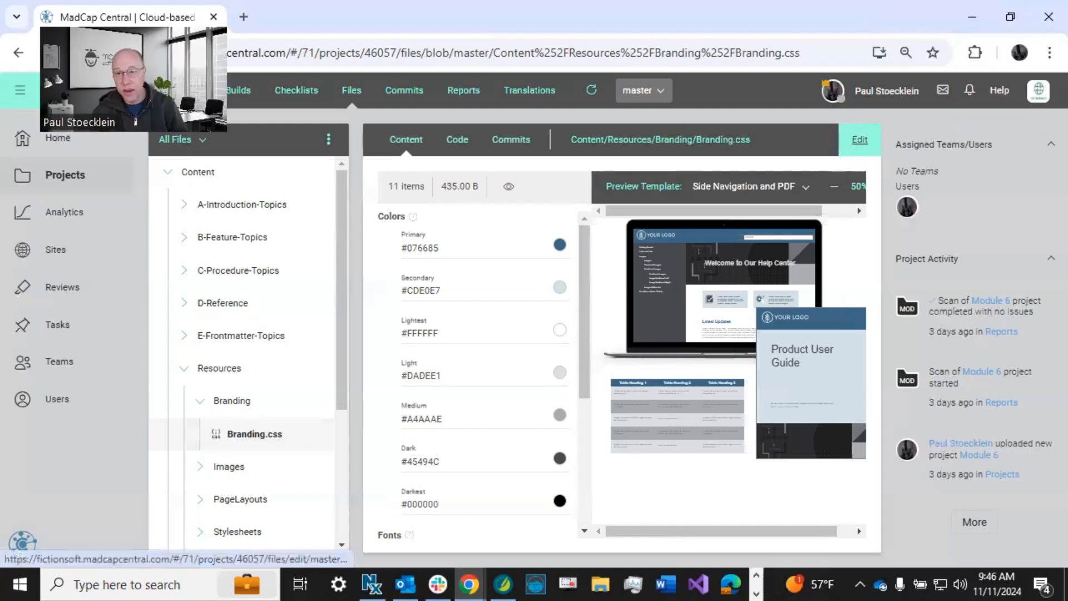
Check the Files permissions in the signed-in user's profile and close it without saving.
click(860, 89)
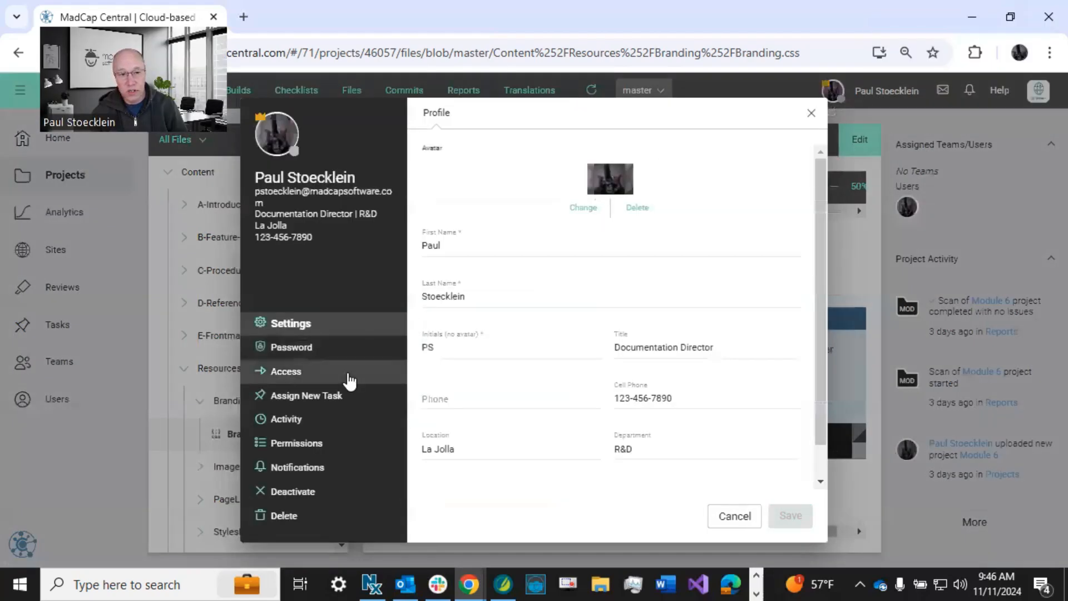
click(304, 443)
scroll(685, 429, down, 5)
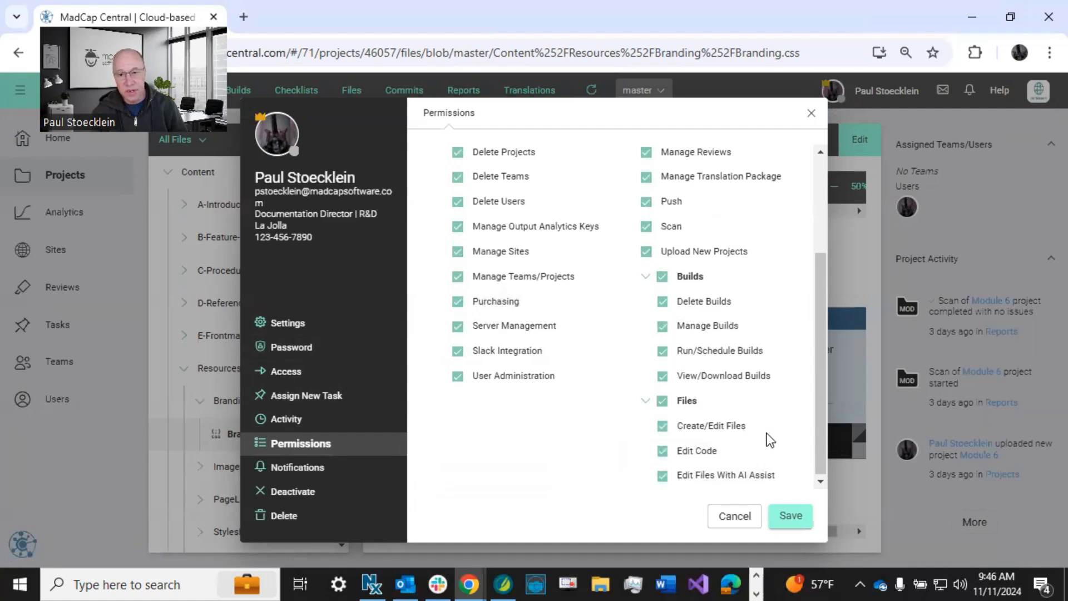
mouse_move(700, 461)
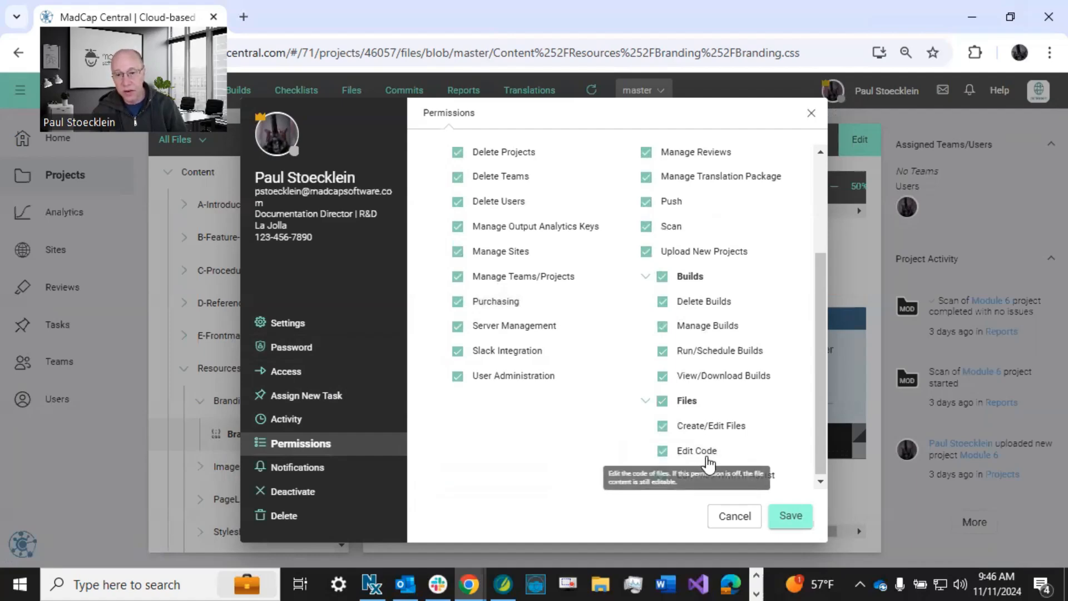
click(730, 518)
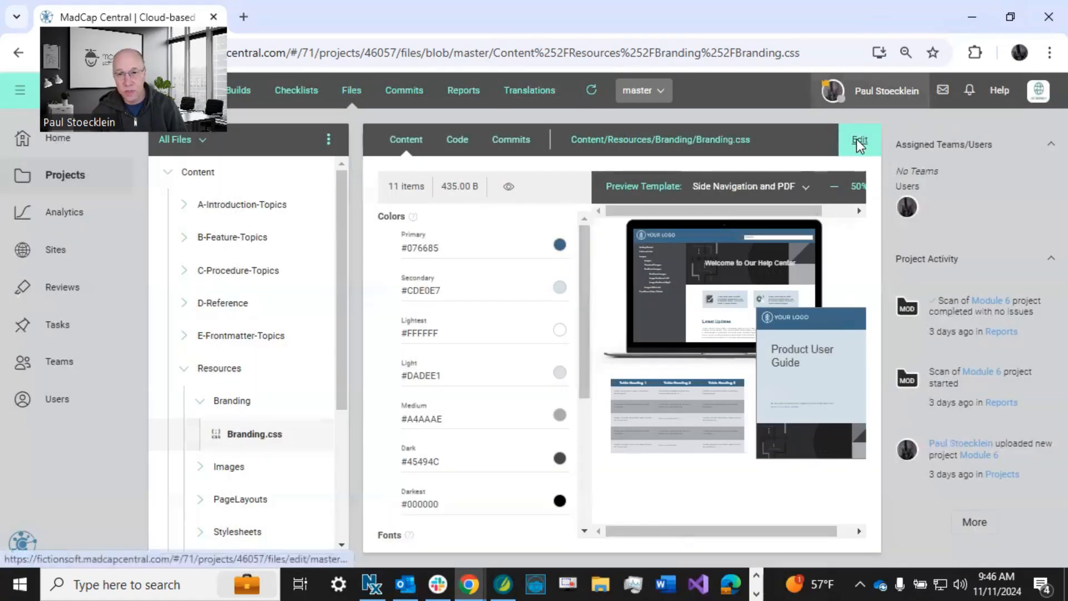
Put Branding.css into edit mode and set the Primary color to #800000.
click(858, 140)
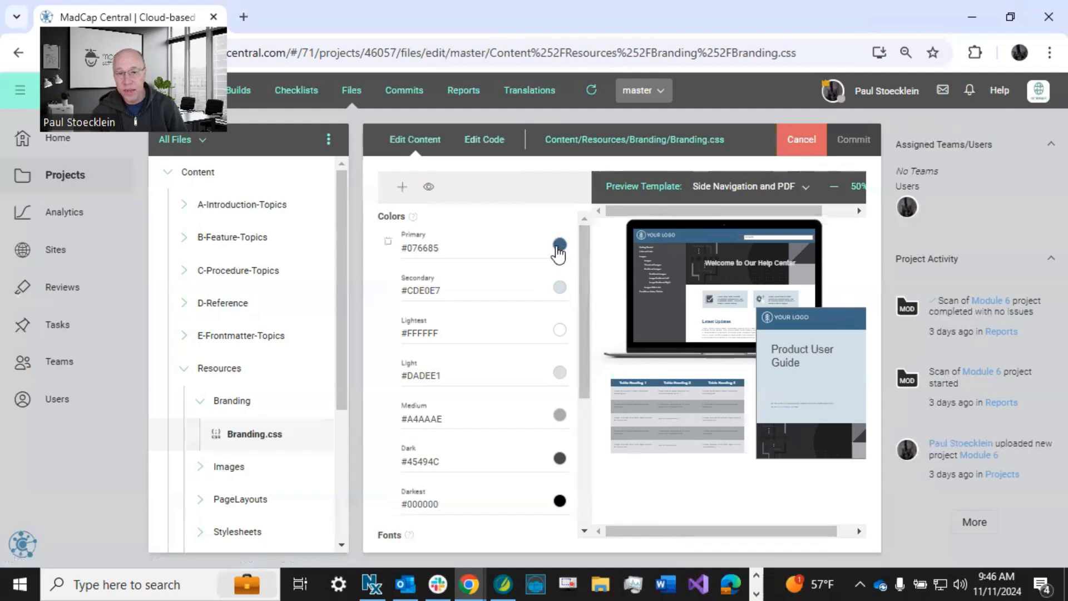
click(559, 245)
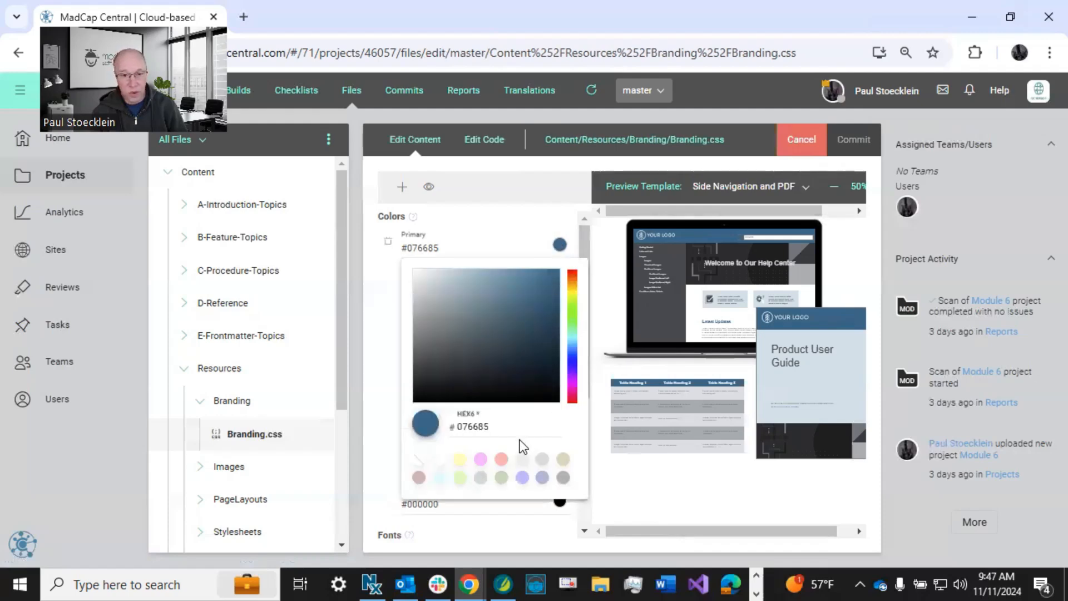
drag(494, 427, 457, 428)
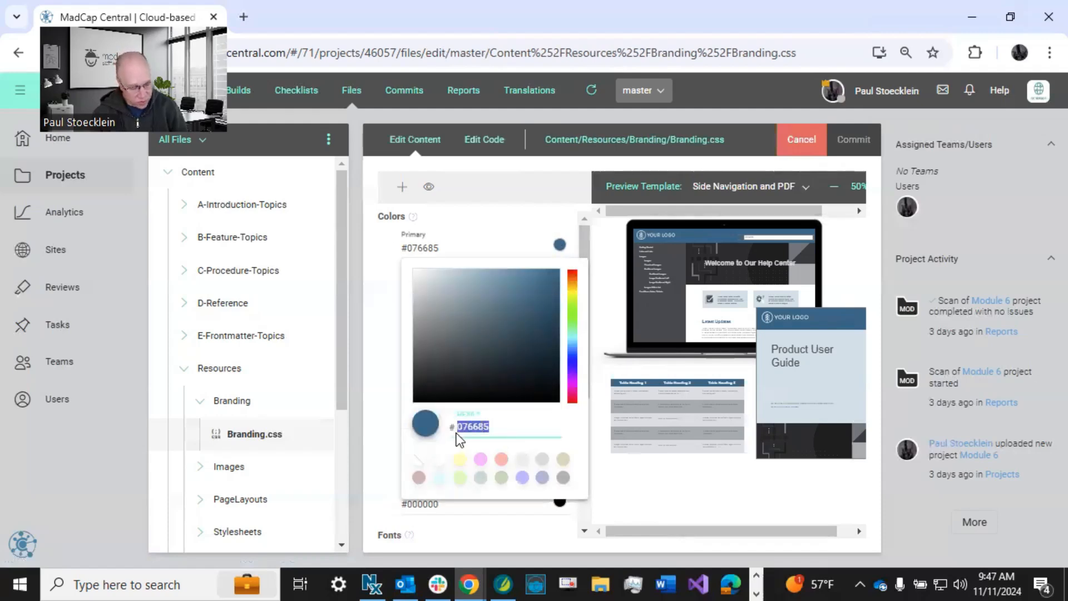
text(800000)
click(577, 166)
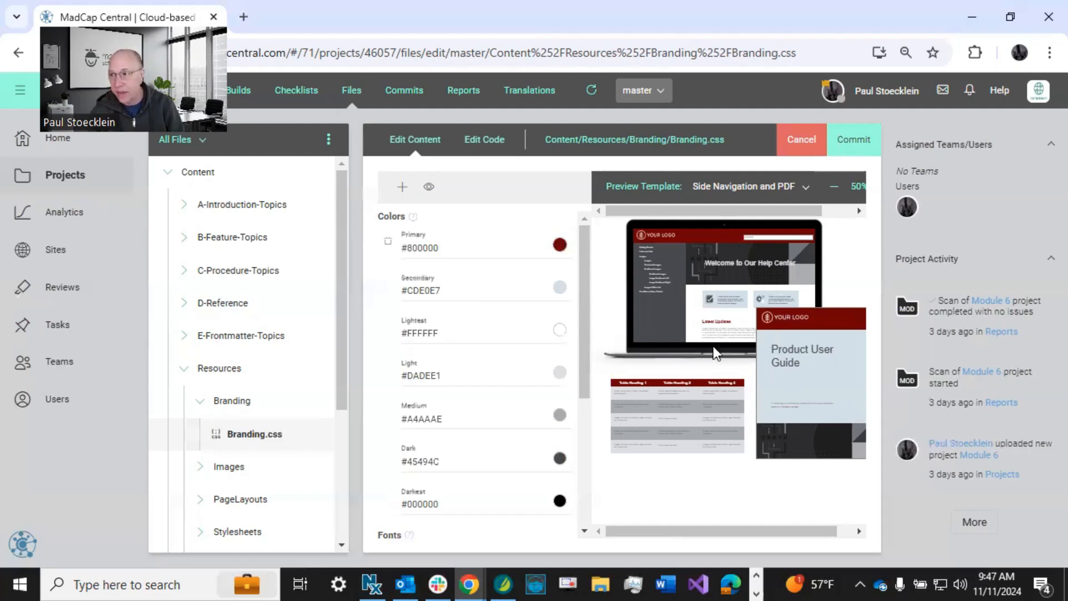
Set the Secondary color to #d5c4c4.
click(559, 288)
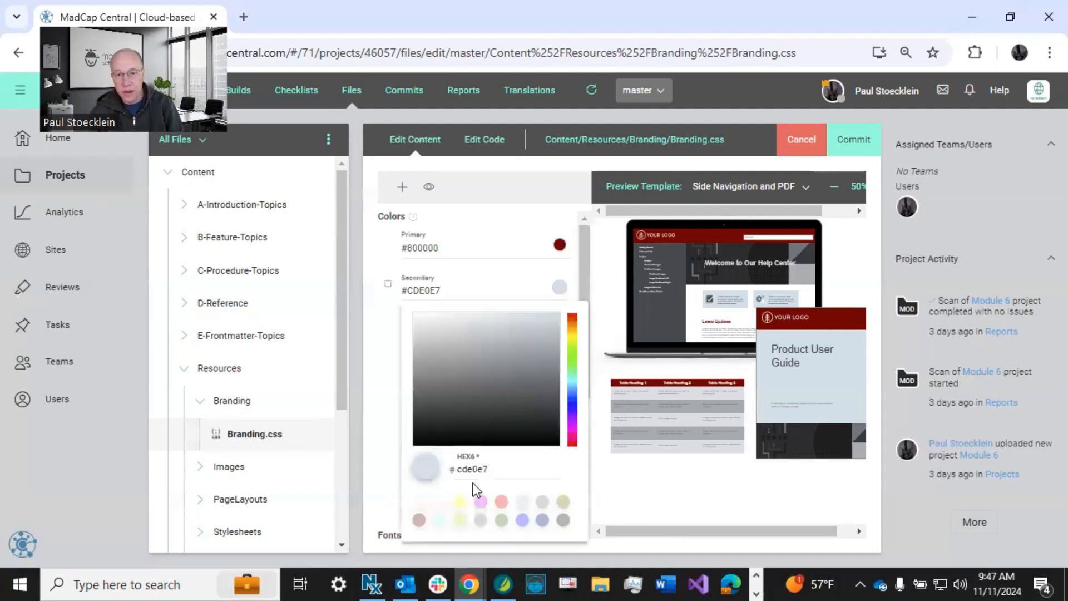
drag(491, 473, 445, 477)
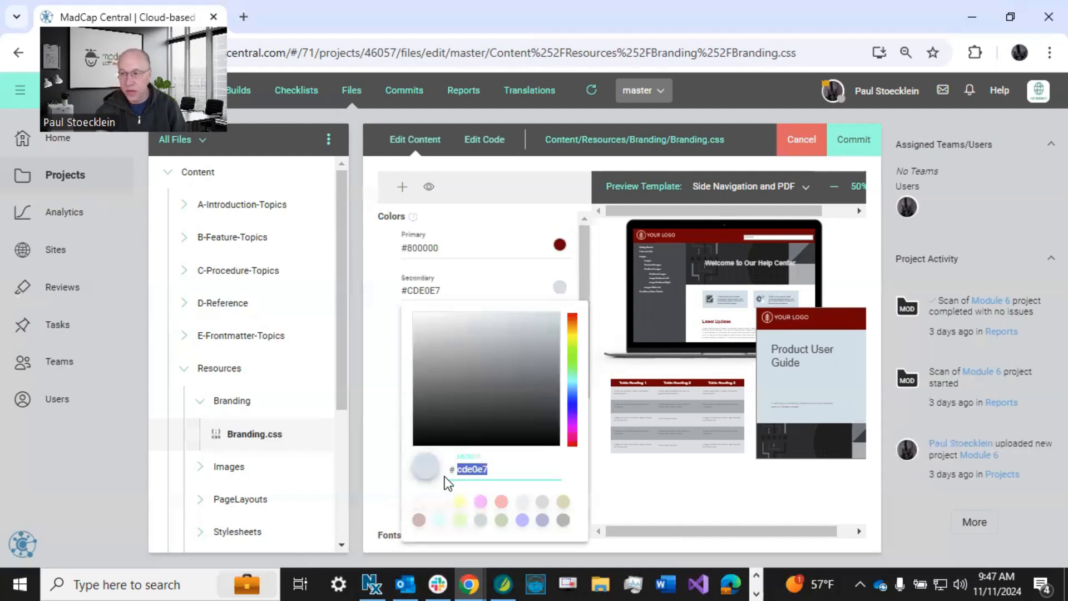
text(d5c4c4)
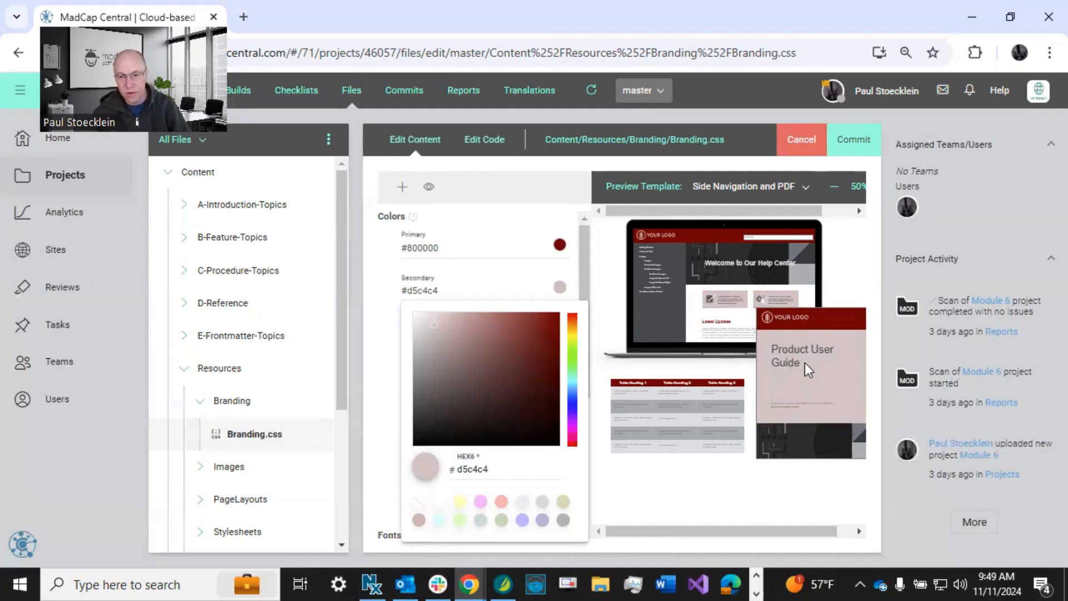
click(807, 386)
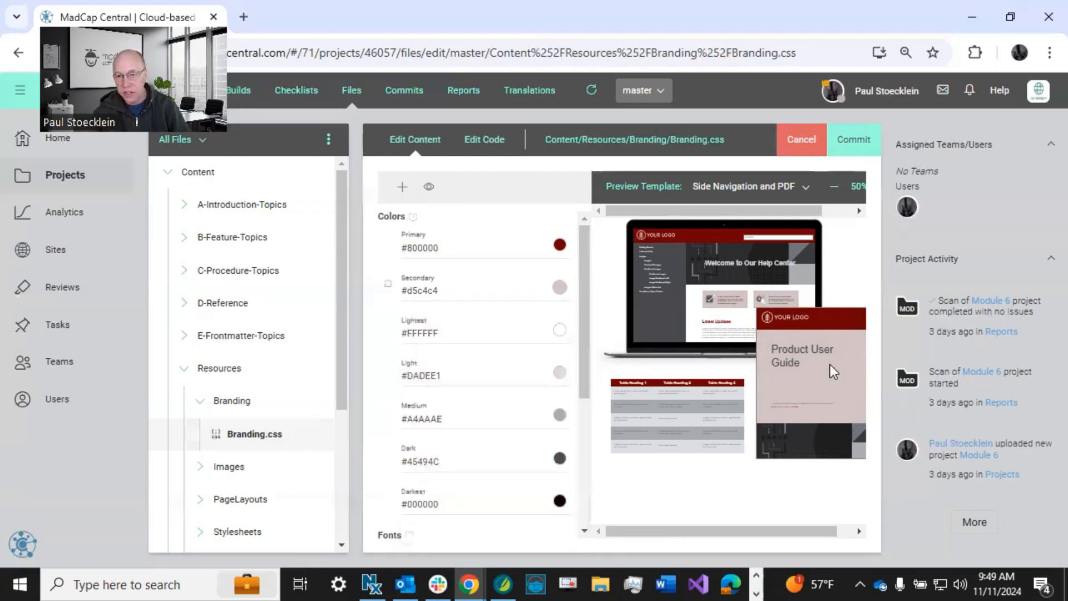
Enlarge the template preview to 80% and examine the website header and the user guide cover.
click(843, 211)
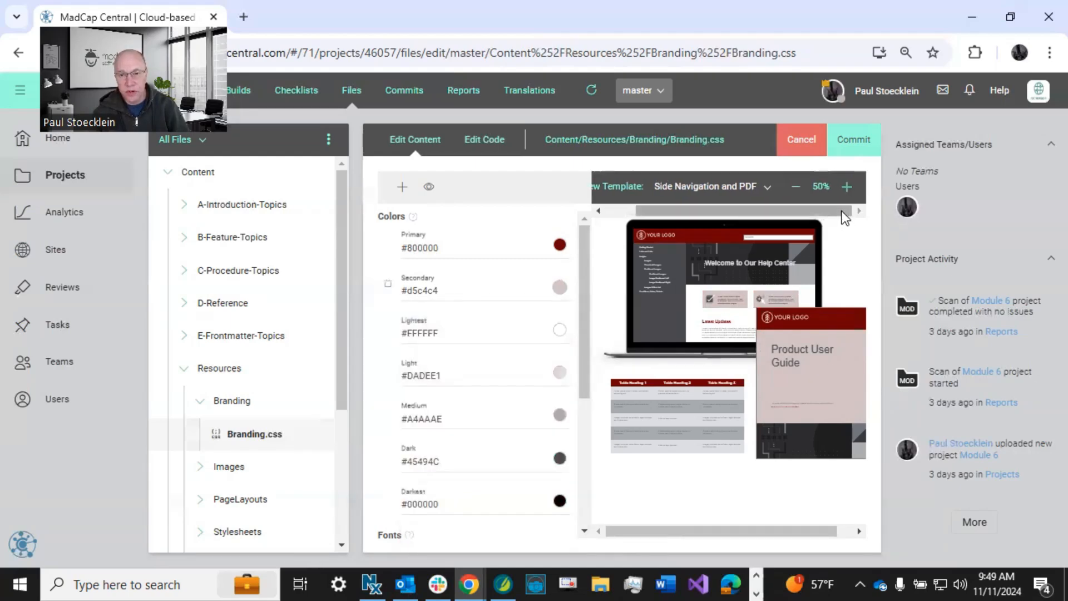
click(846, 188)
click(846, 188)
click(846, 188)
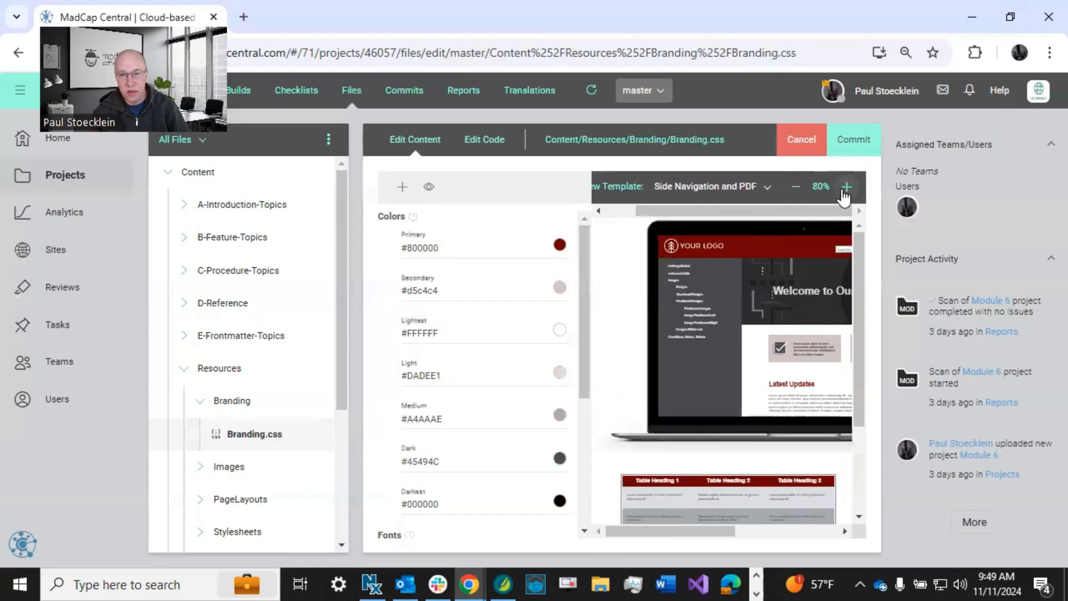
drag(706, 533, 746, 511)
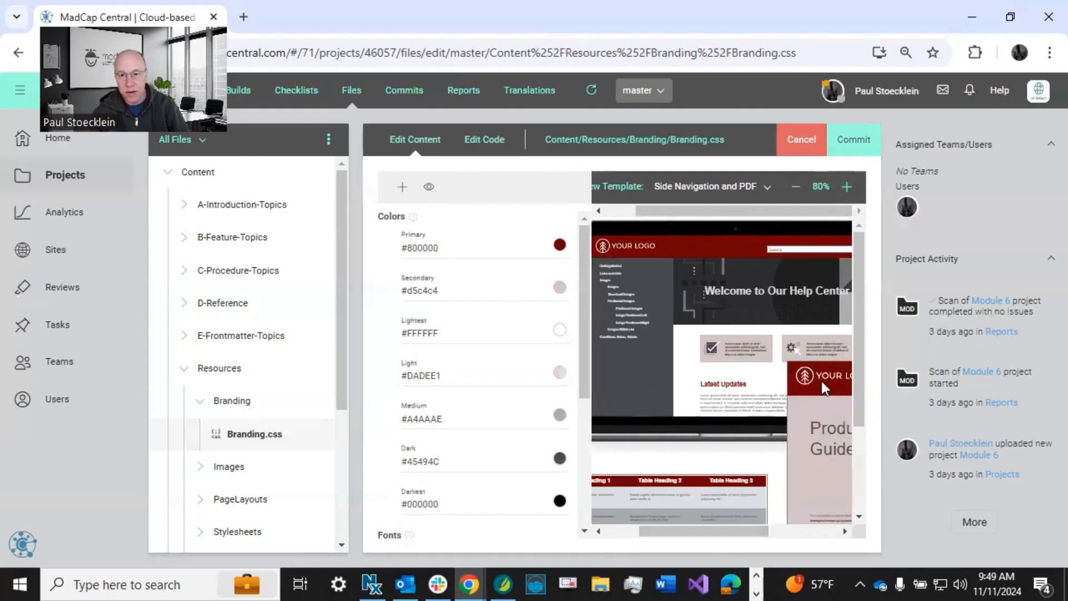
Set the LogoImage variable to Austin-Logo-Online.png from the Images folder.
scroll(490, 497, down, 4)
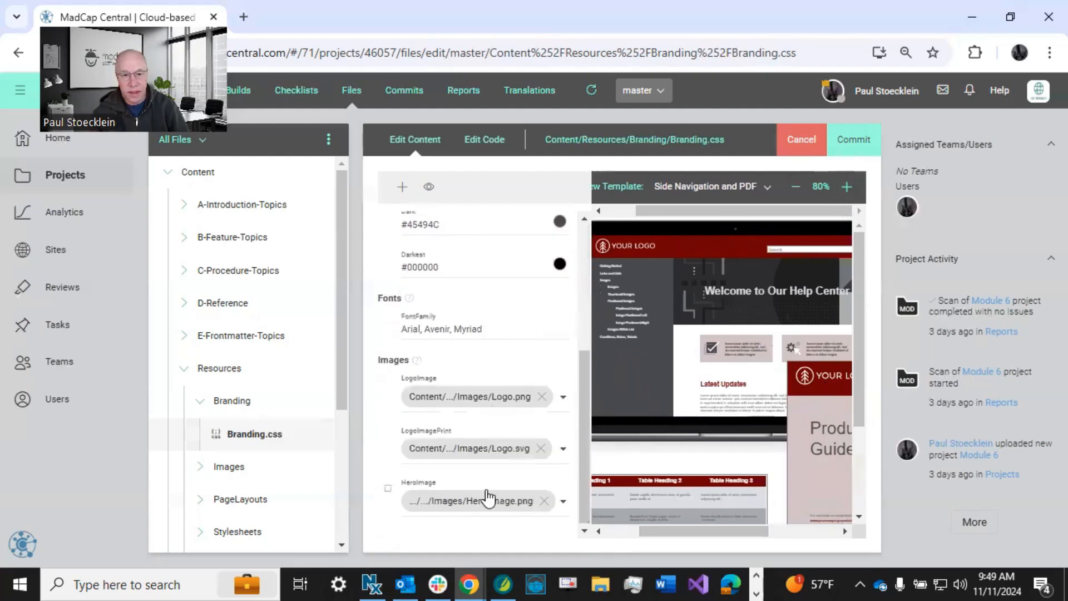
click(563, 397)
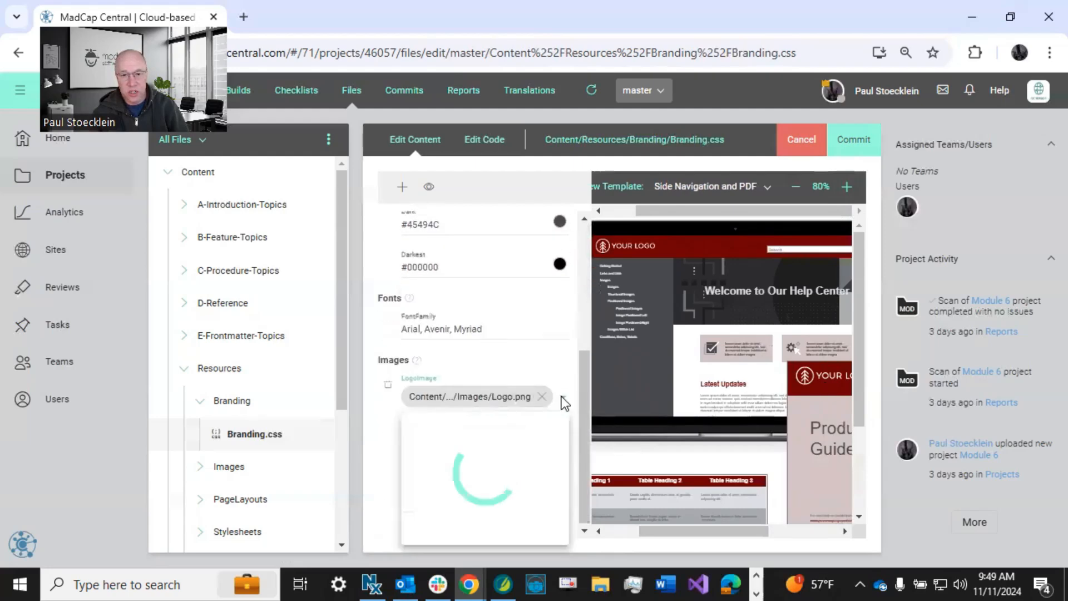
scroll(553, 443, up, 2)
scroll(553, 440, up, 5)
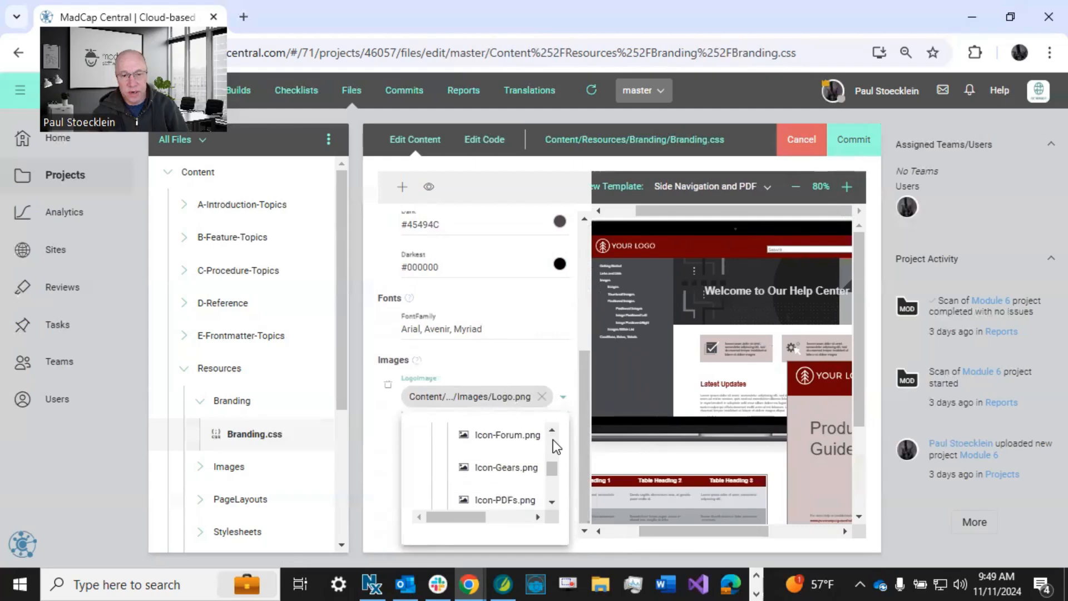
scroll(553, 441, up, 2)
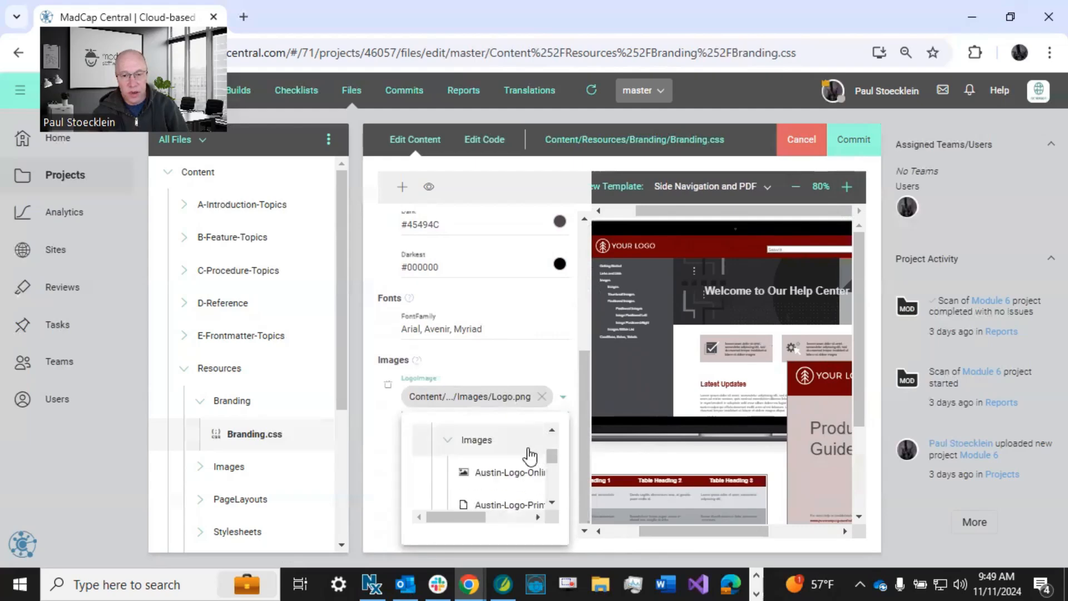
click(514, 472)
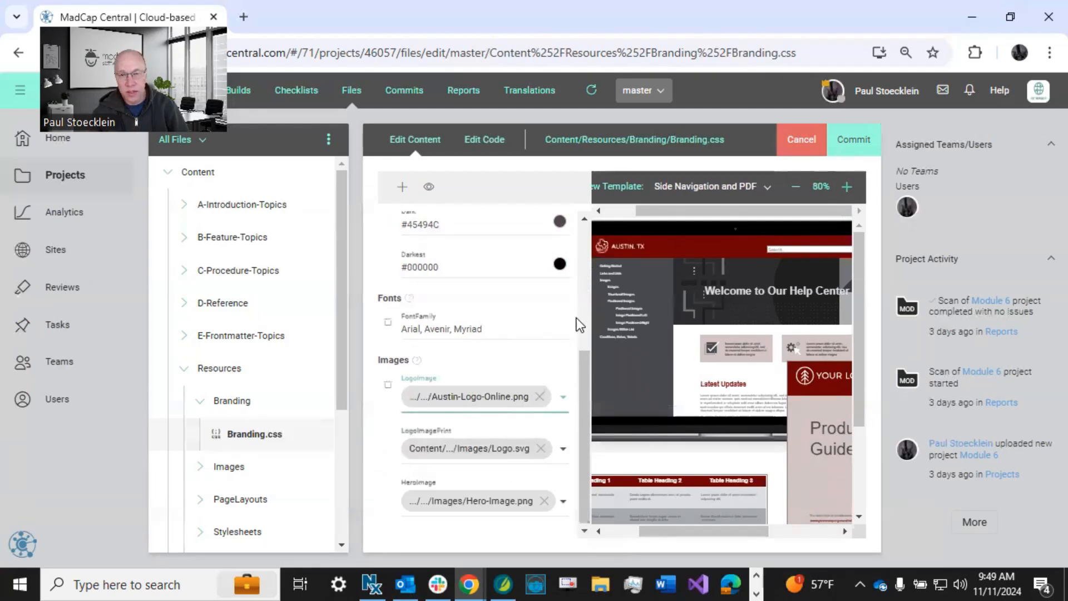
Set the LogoImagePrint variable to Austin-Logo-Print.svg from the Images folder and reduce the template preview to 40%.
click(563, 452)
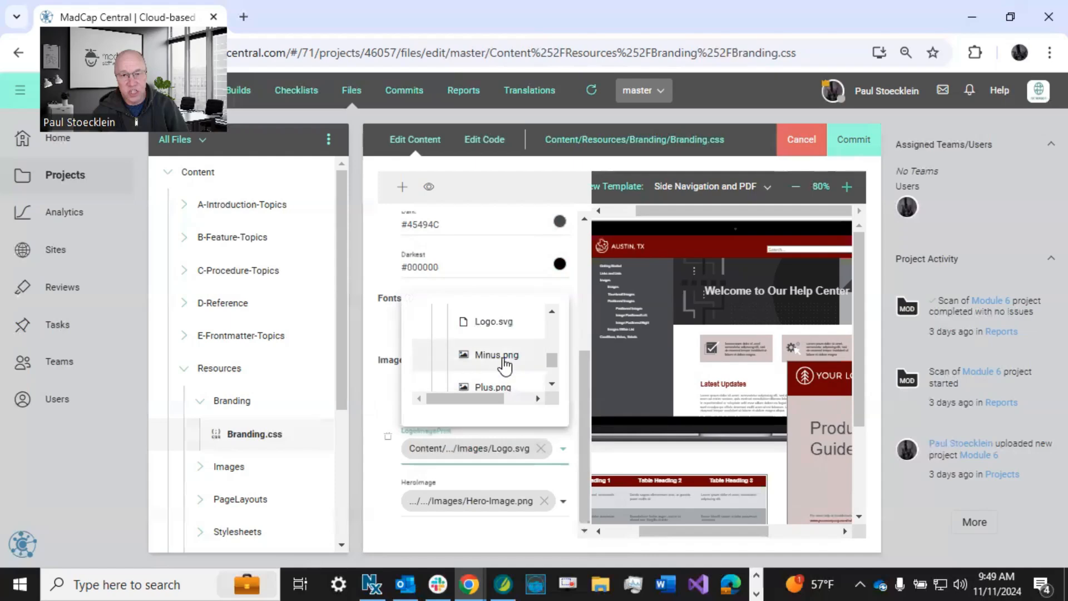
scroll(503, 364, up, 5)
scroll(501, 368, down, 3)
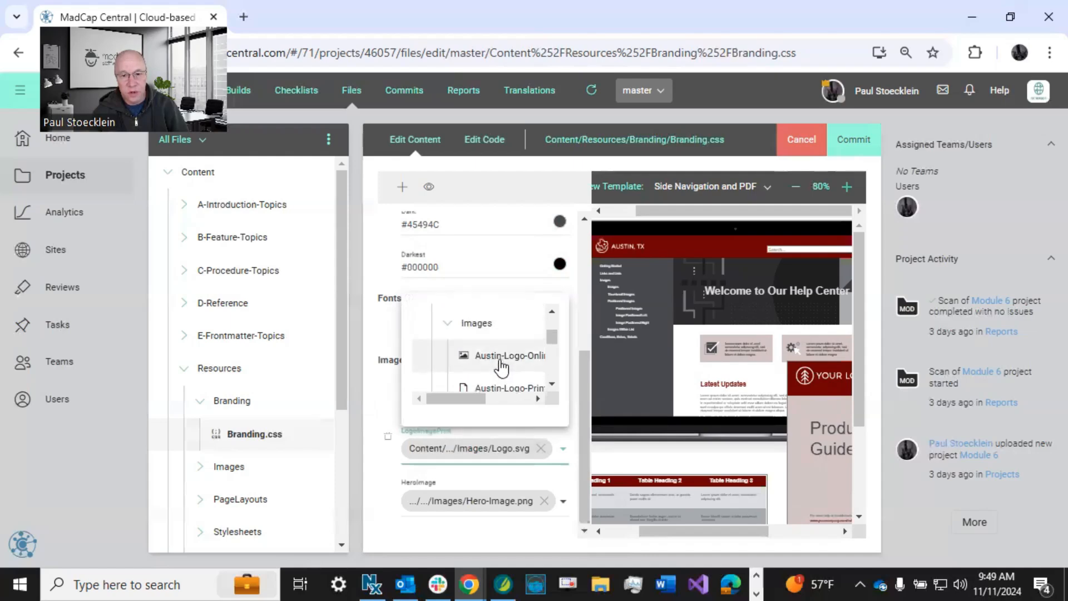
scroll(501, 367, up, 2)
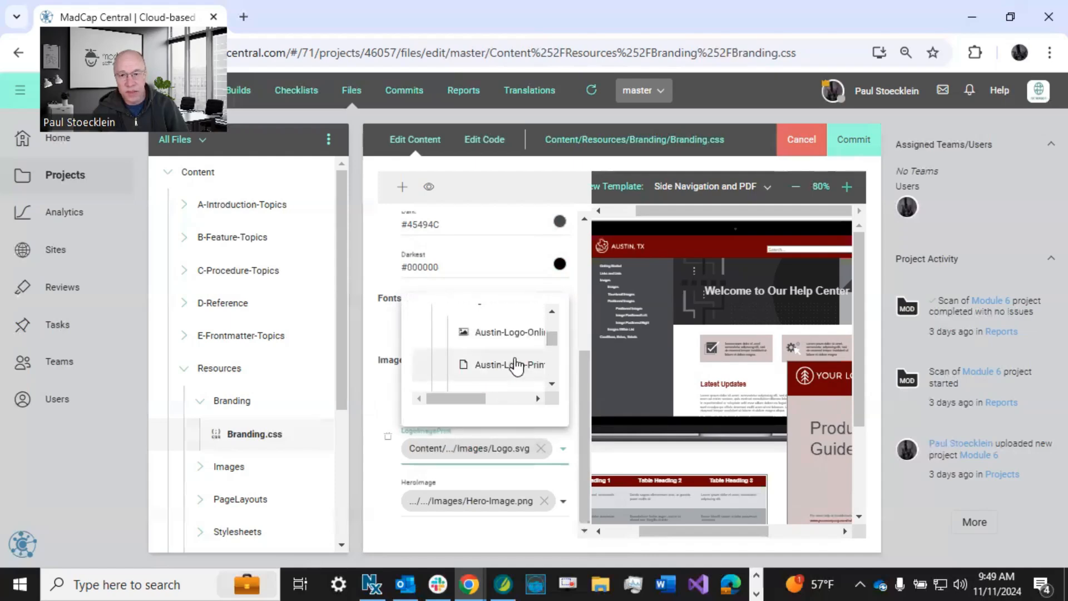
click(517, 365)
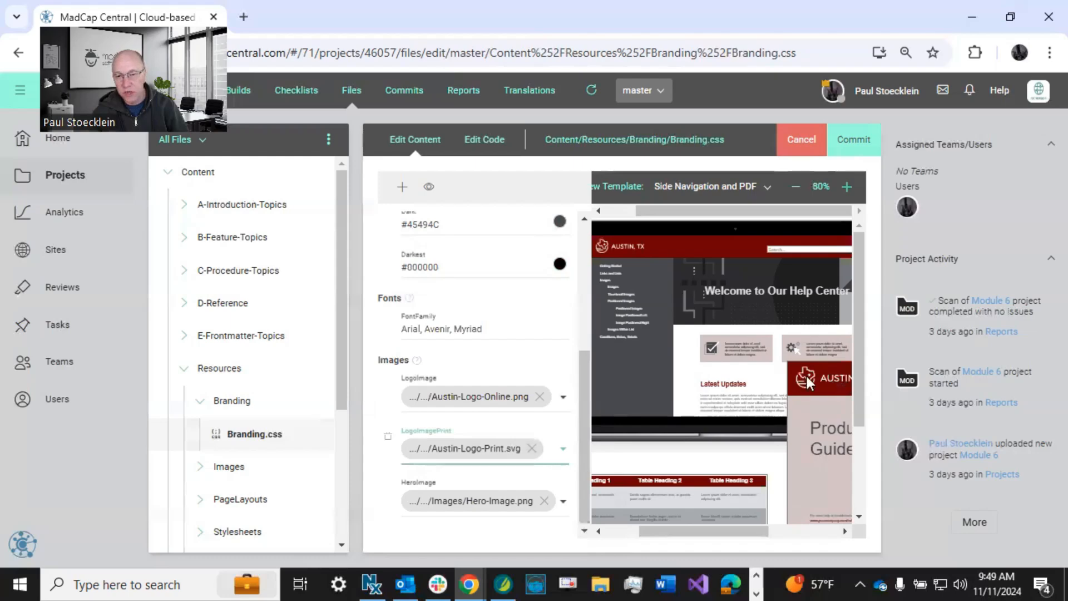
click(796, 187)
click(796, 186)
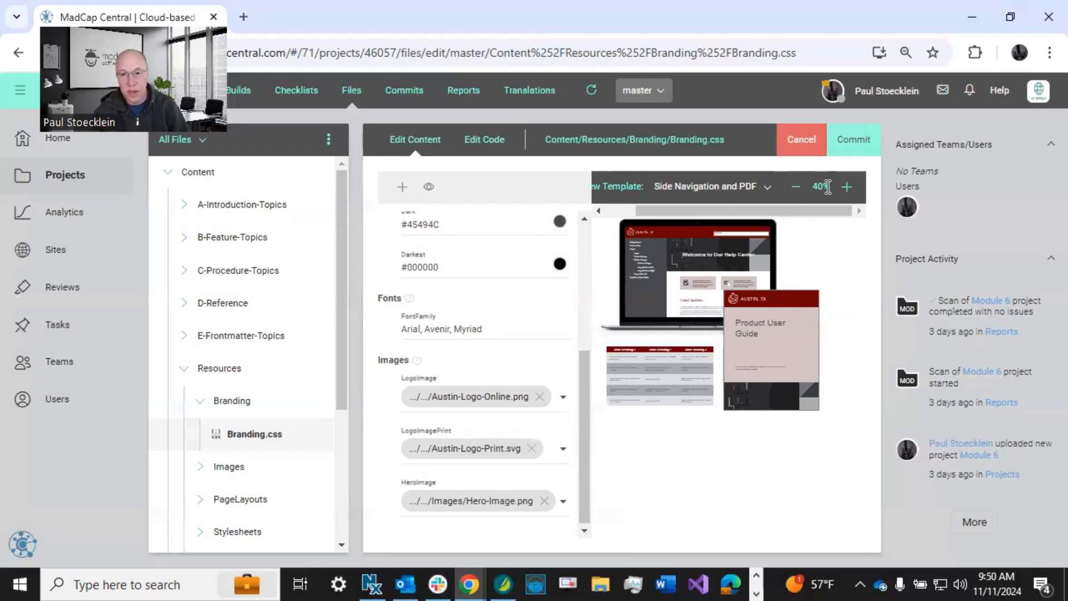
Commit the Branding.css changes with the message "Changed branding values".
click(854, 139)
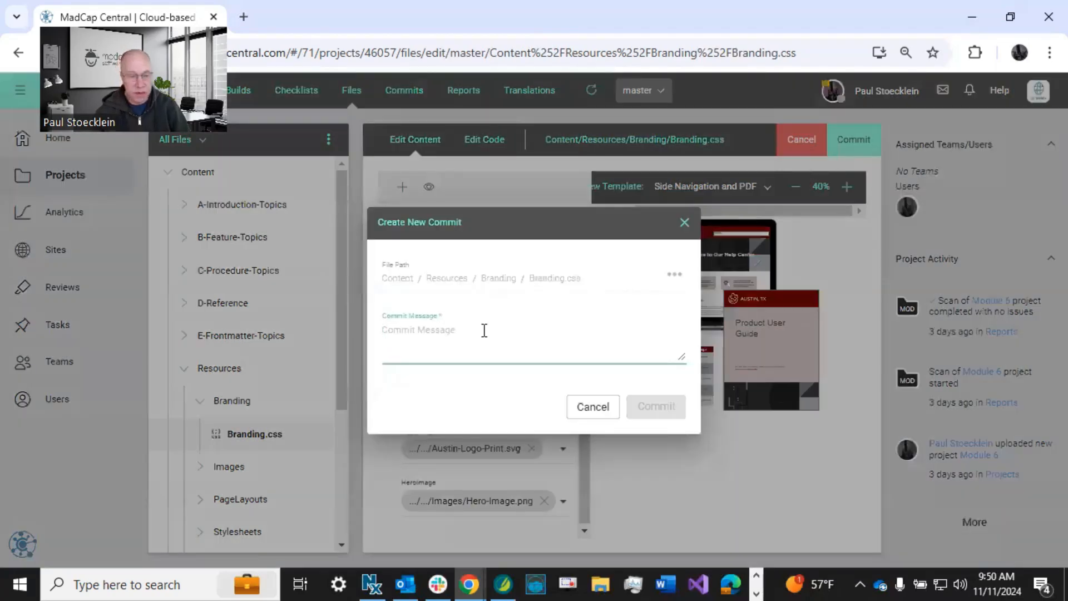
text(Changed branding values)
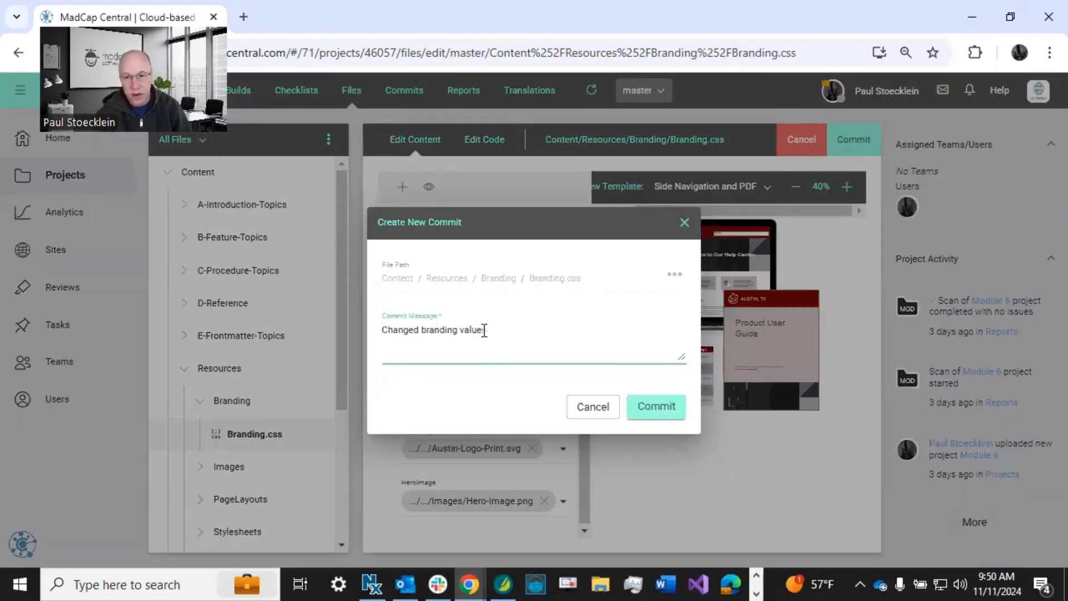
click(652, 410)
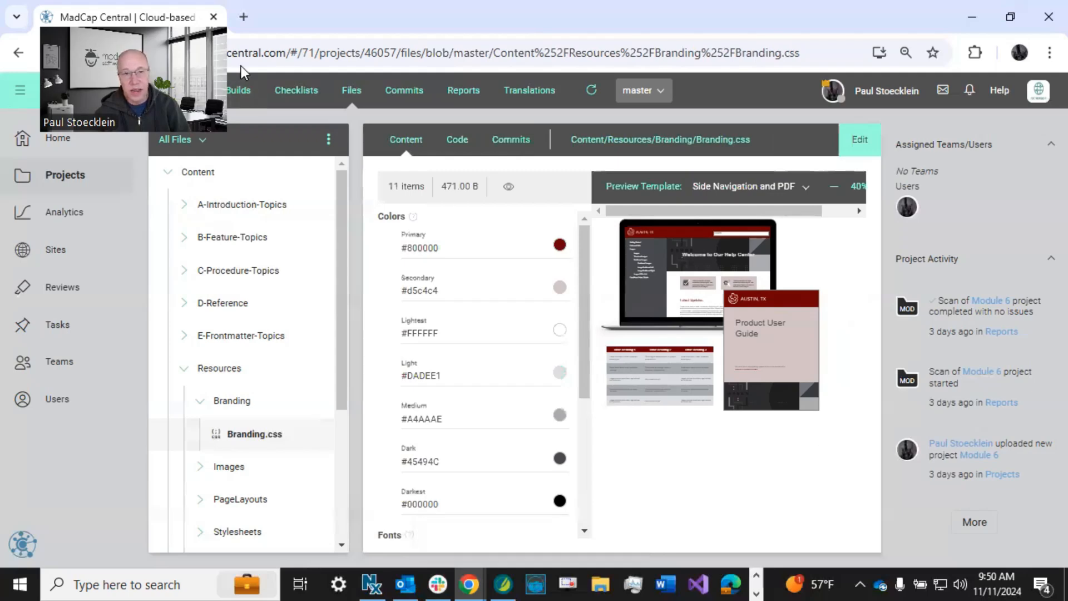
Create a build of the HTML5 target from the master branch without any language branches.
click(232, 86)
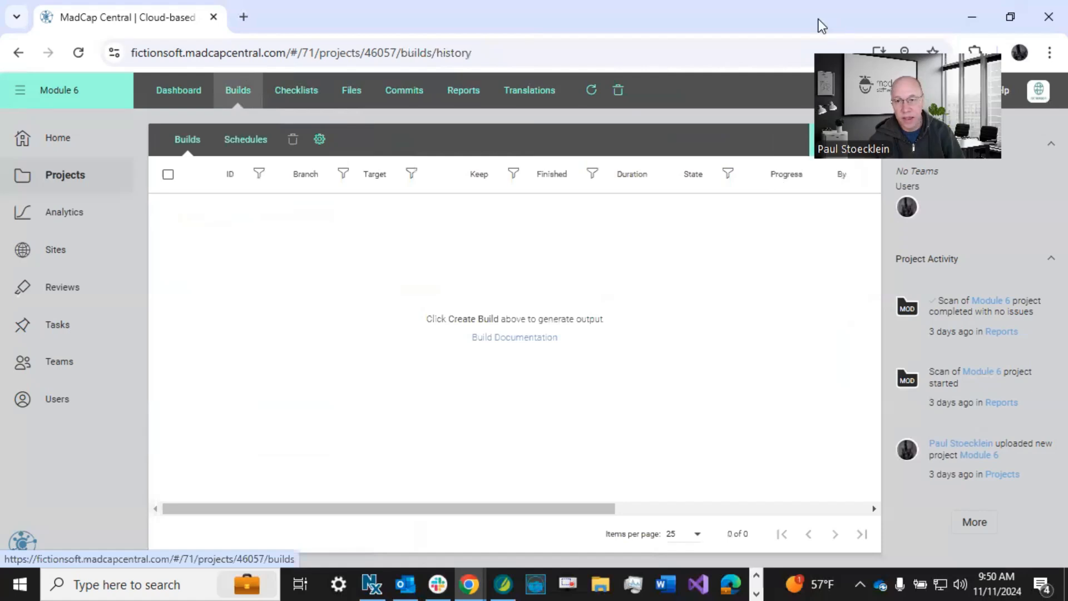
click(857, 142)
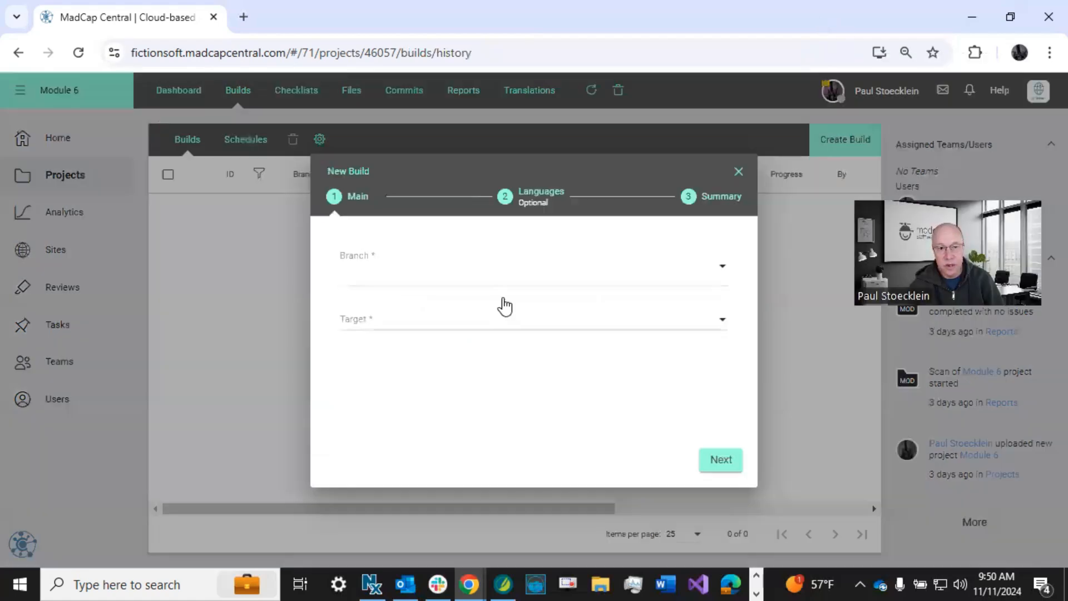
click(452, 262)
click(389, 303)
click(396, 318)
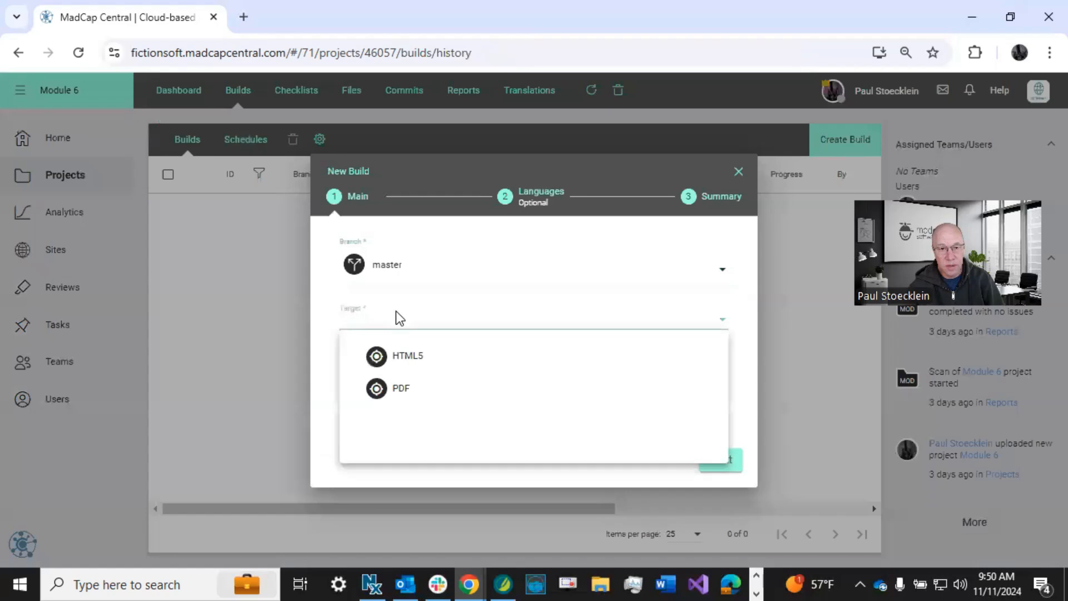
click(390, 355)
click(721, 460)
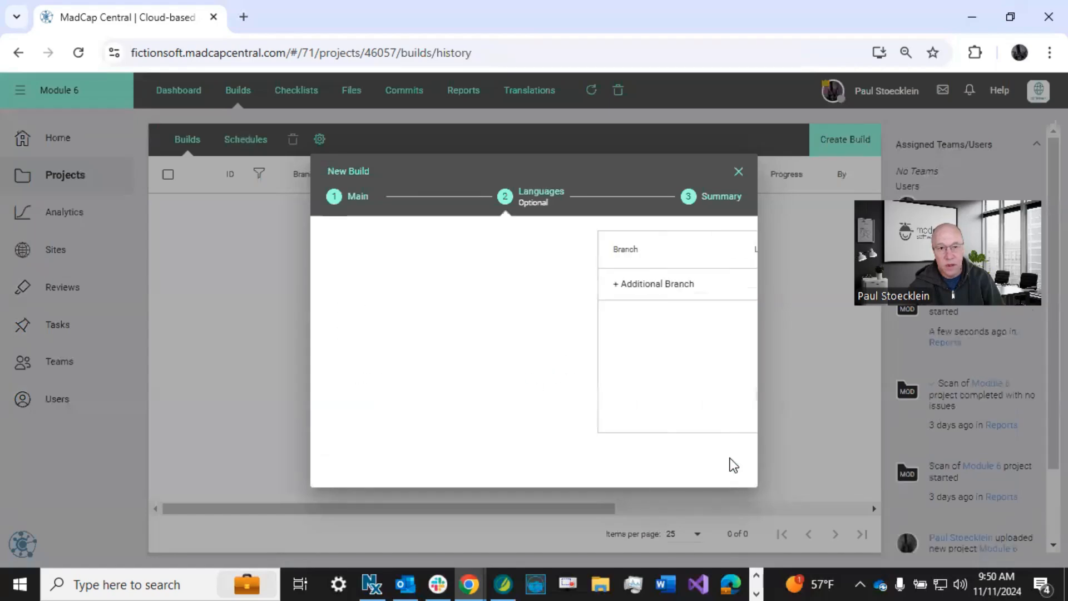
click(729, 462)
click(721, 460)
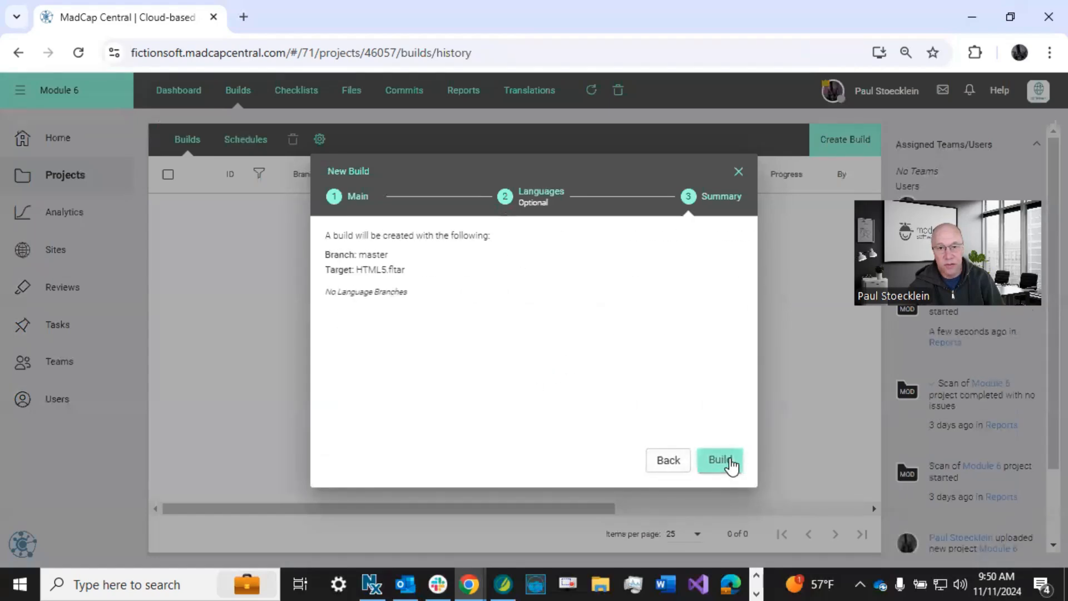
Create a second build from the master branch for the PDF target, without language branches.
click(843, 142)
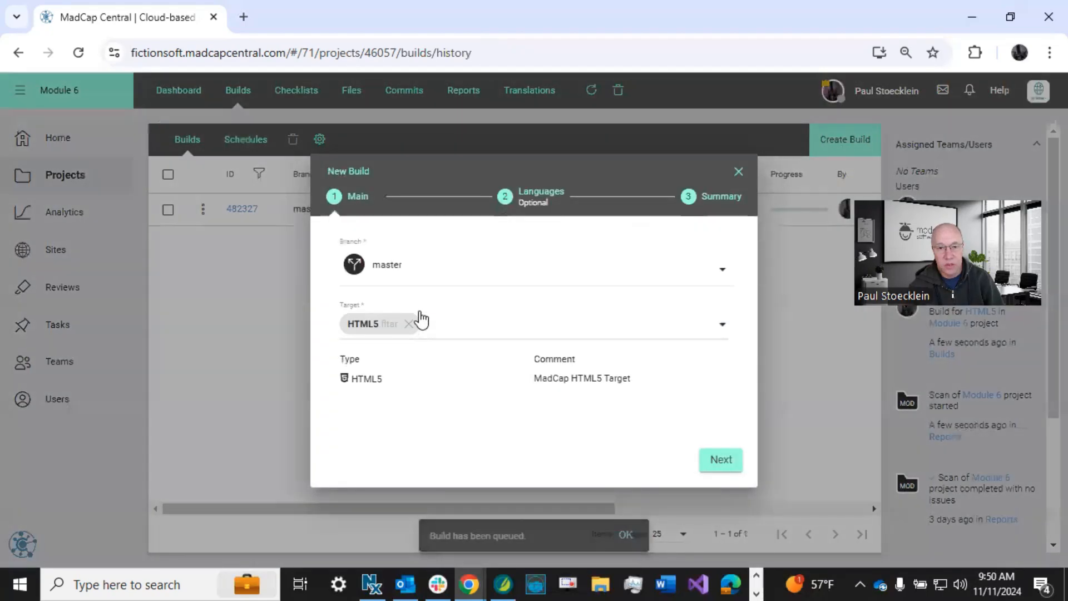
click(448, 329)
click(424, 399)
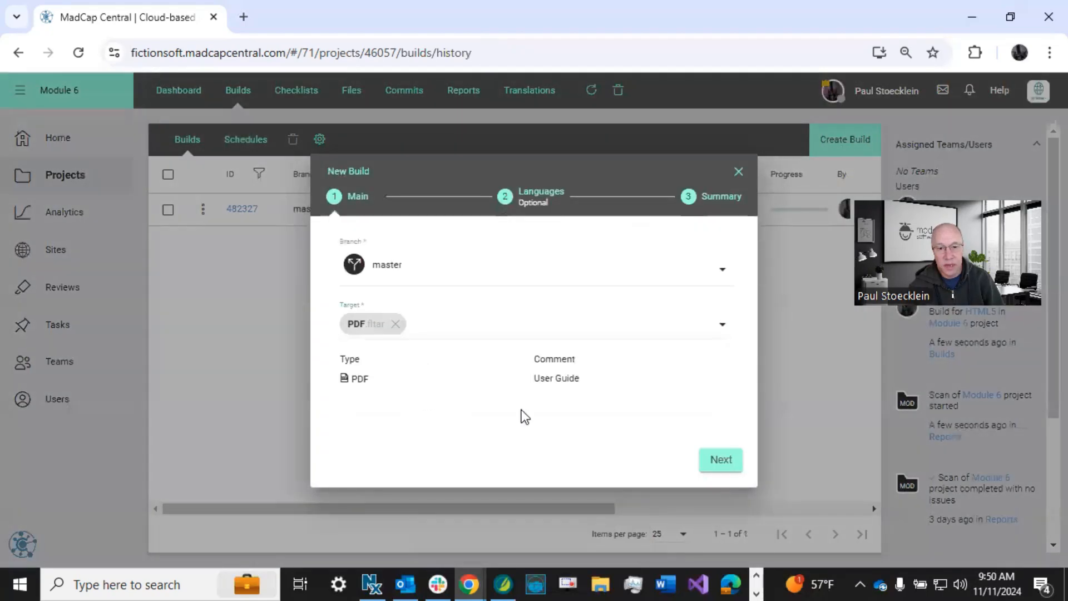
click(719, 463)
click(720, 458)
click(720, 459)
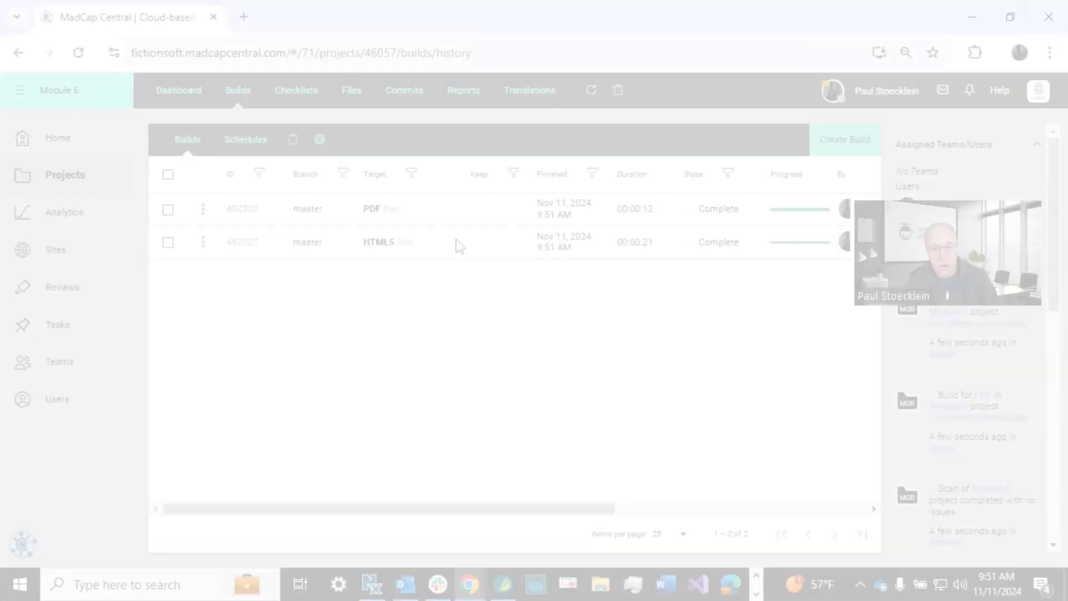
Open the finished HTML5 build's output and examine the branding on its home page.
click(456, 241)
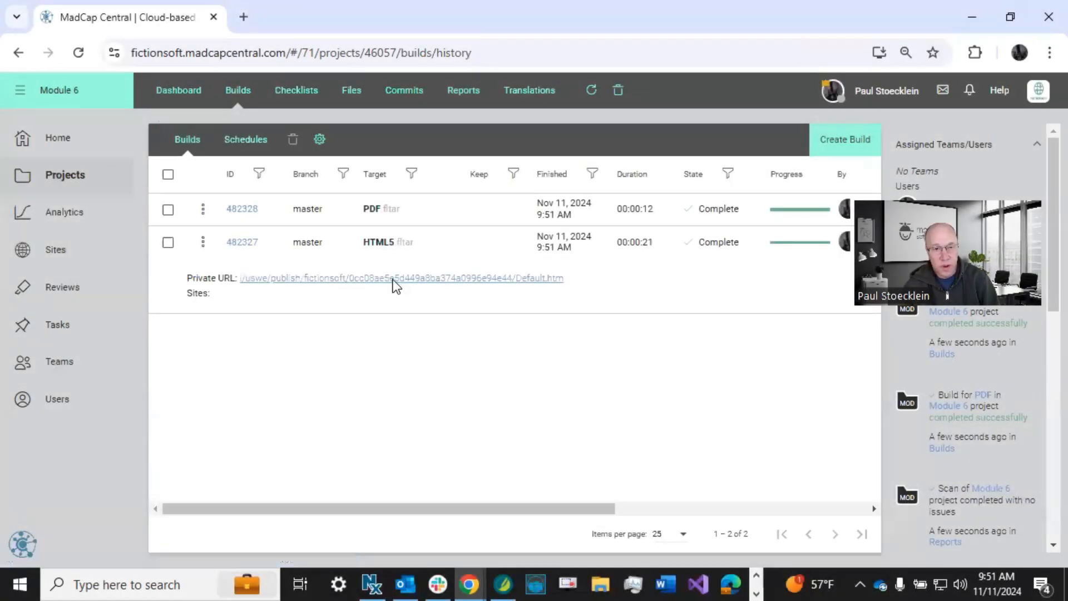
click(393, 278)
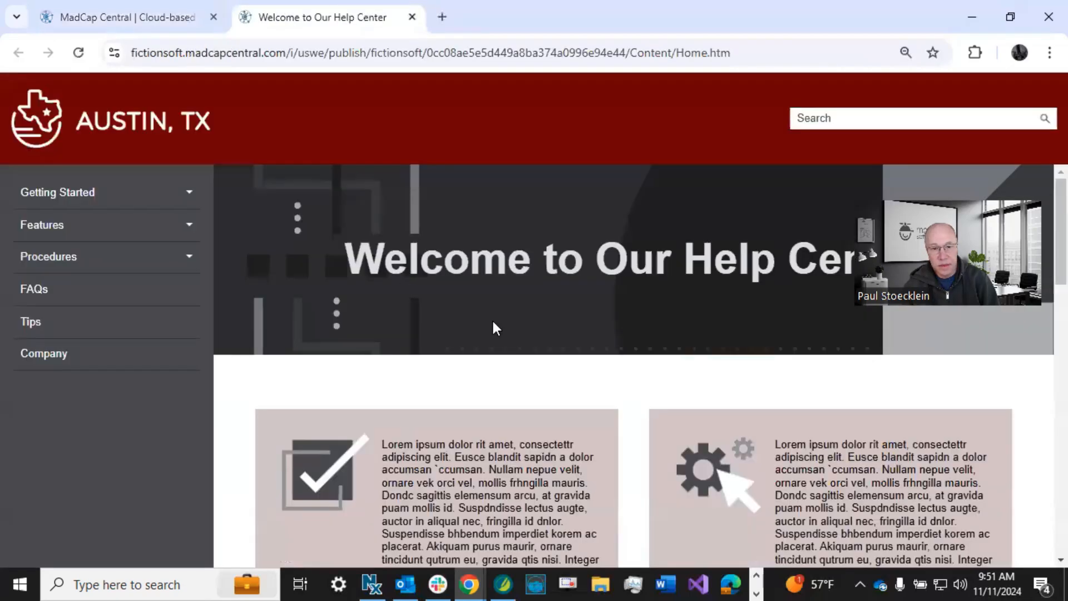
scroll(493, 322, down, 3)
scroll(493, 323, up, 3)
Return to the builds list and open the finished PDF build's output to check its cover page.
click(152, 22)
click(479, 209)
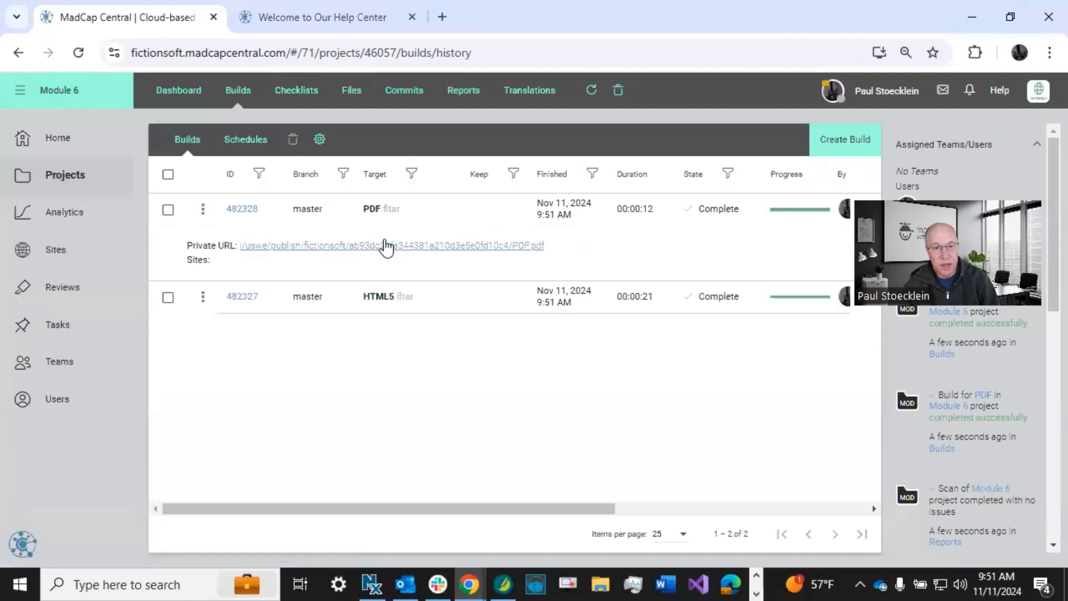
click(384, 243)
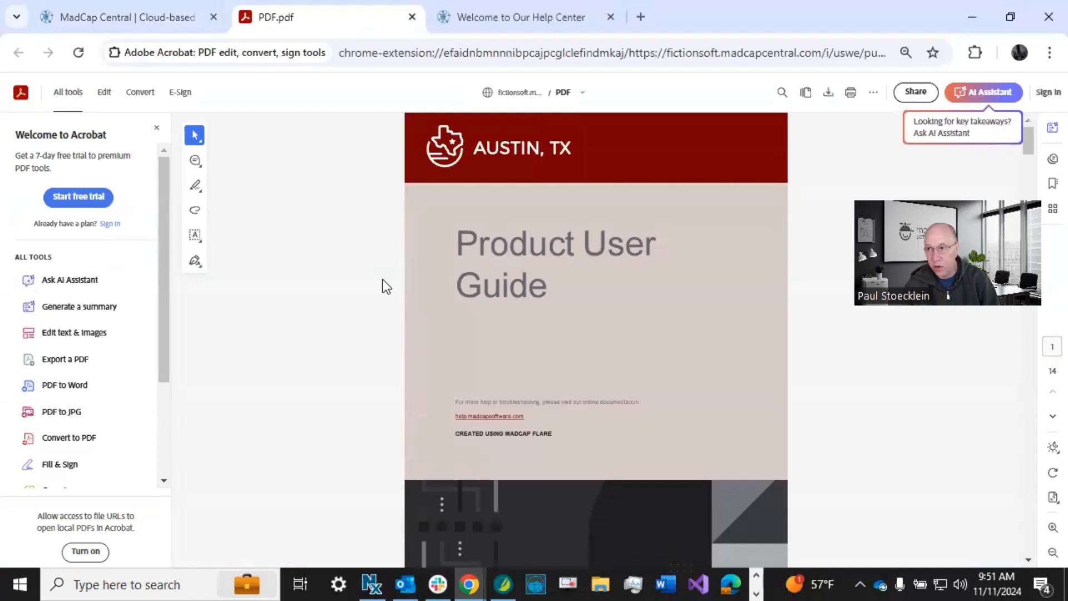
Return to the project's files, reopen Branding.css from Content/Resources/Branding, and review its color, font and image variables.
click(134, 17)
click(346, 91)
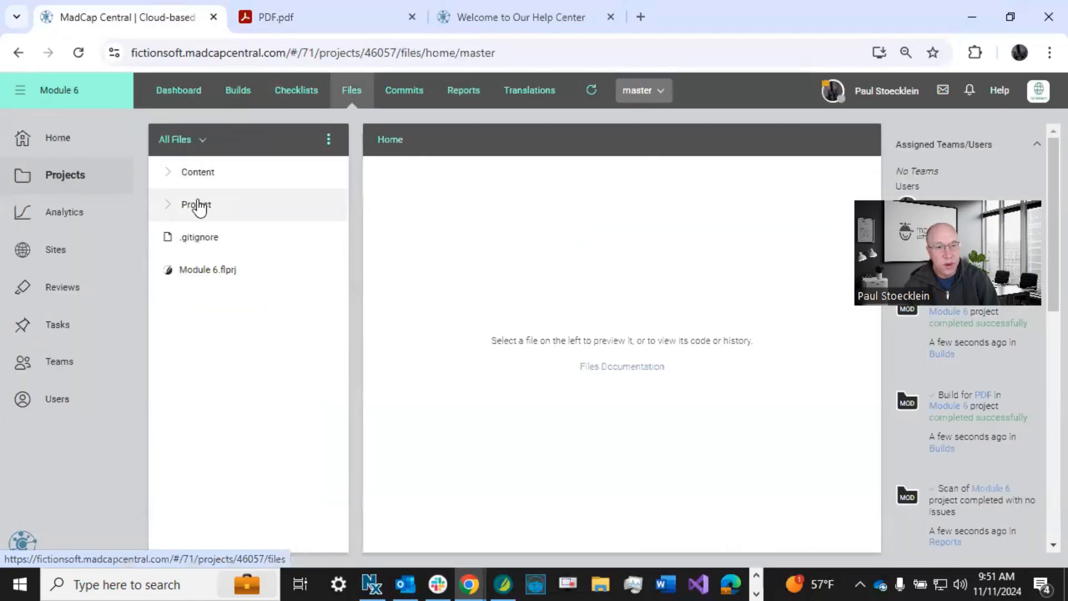
click(168, 173)
click(185, 369)
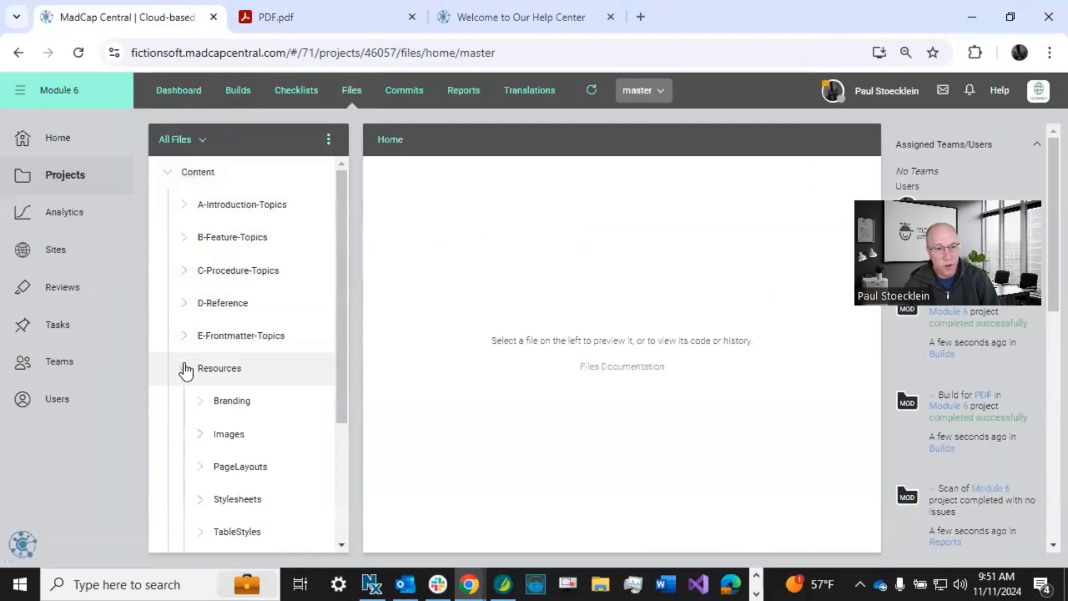
click(202, 409)
click(243, 435)
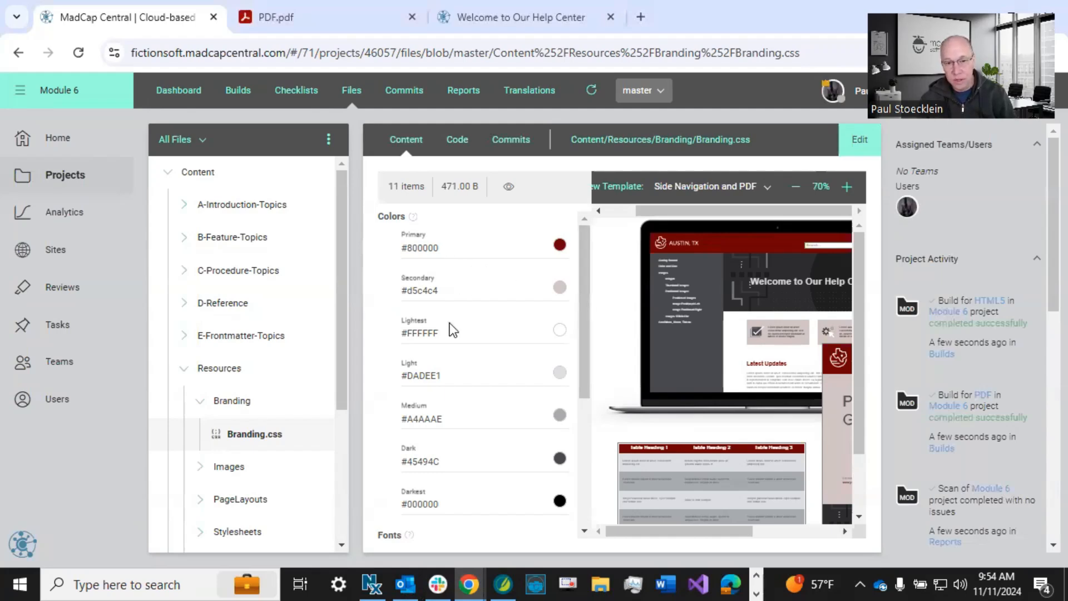
scroll(452, 353, down, 4)
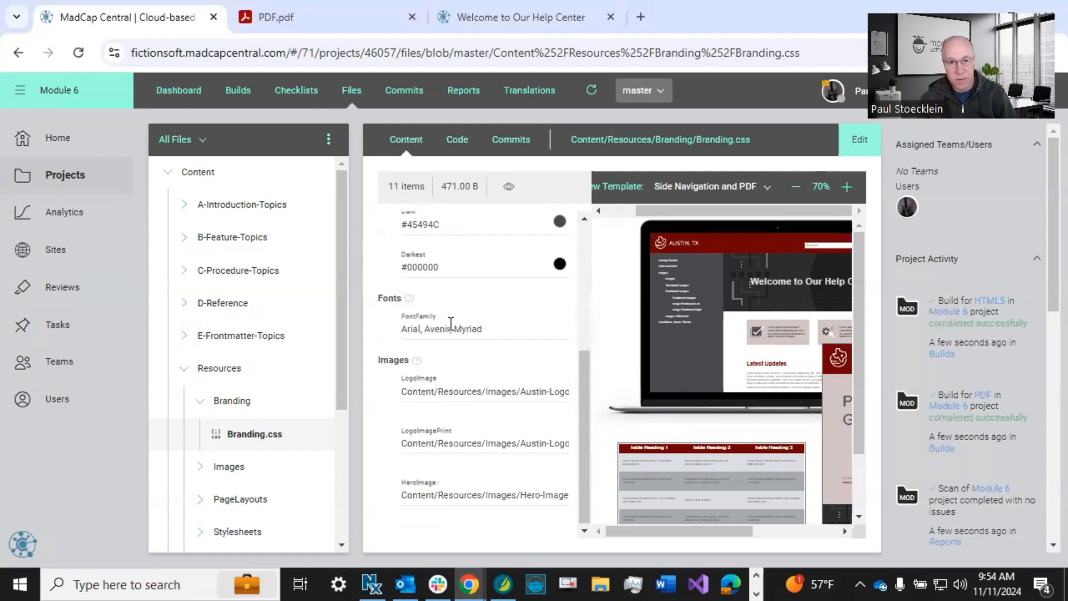
scroll(449, 324, up, 4)
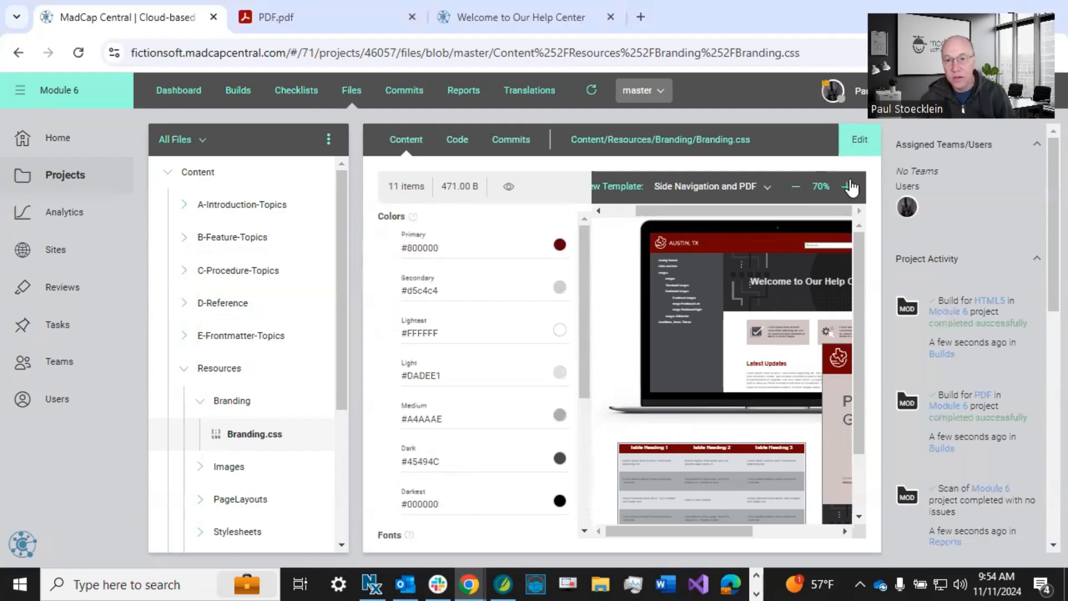
Put Branding.css into edit mode and add a Color branding property named Third-Color with the value #ff00ff.
click(859, 140)
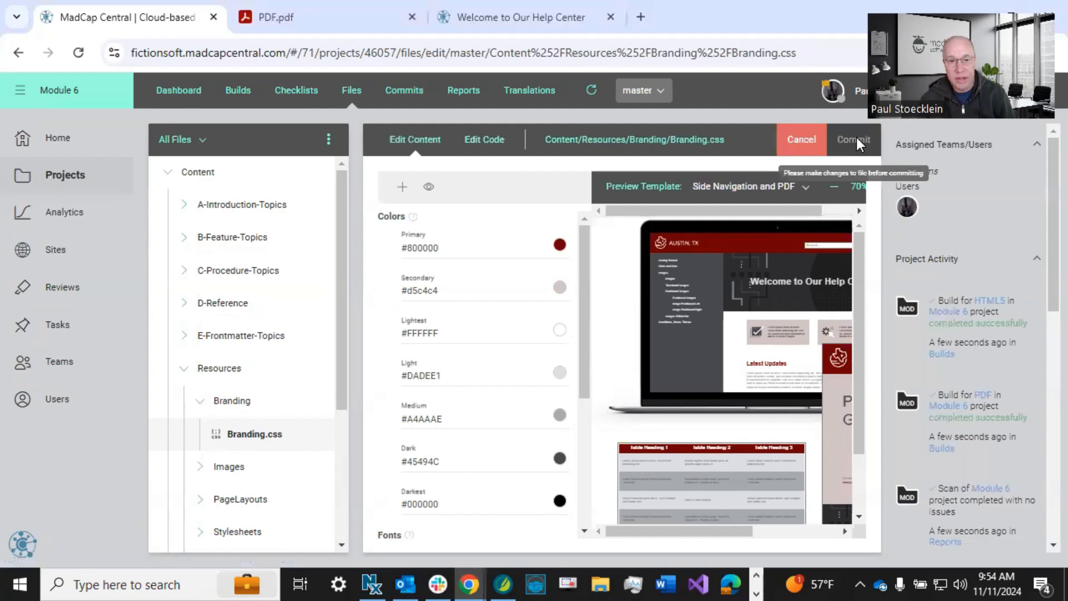
click(401, 189)
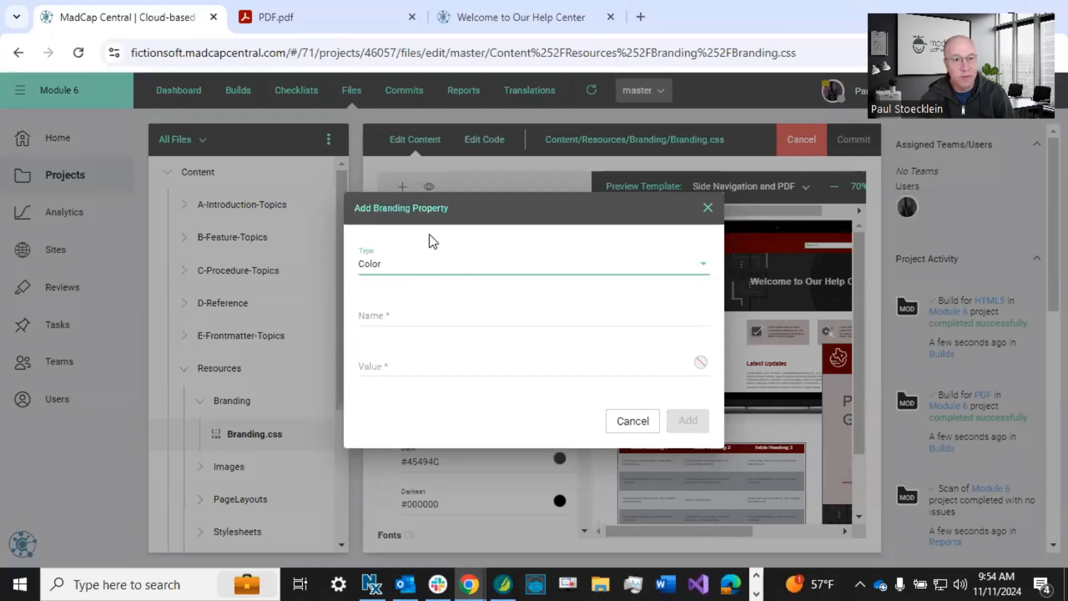
click(406, 265)
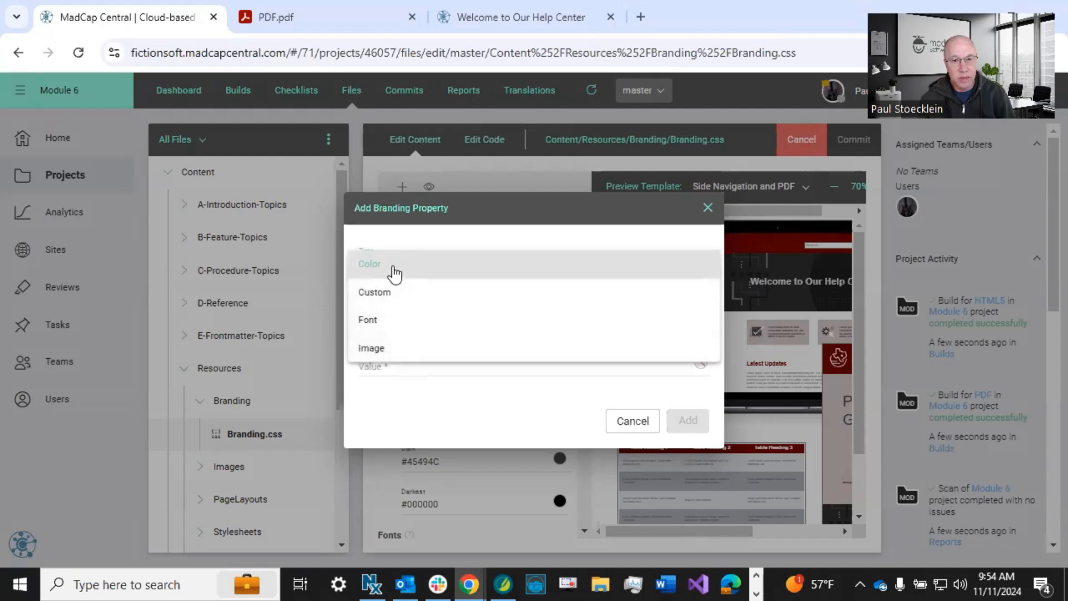
click(400, 249)
click(414, 309)
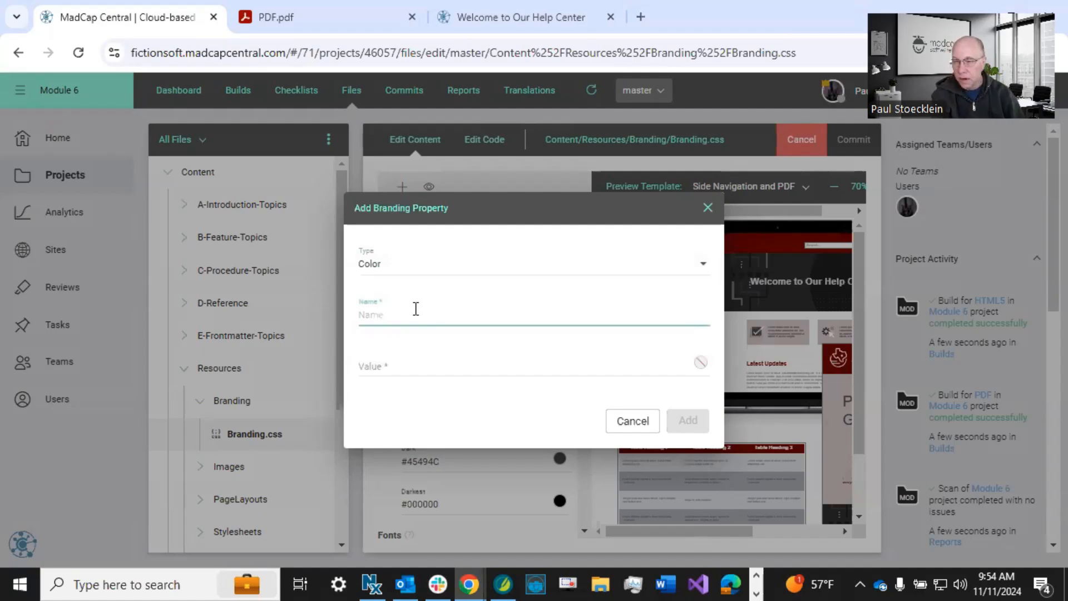
text(Third-Color)
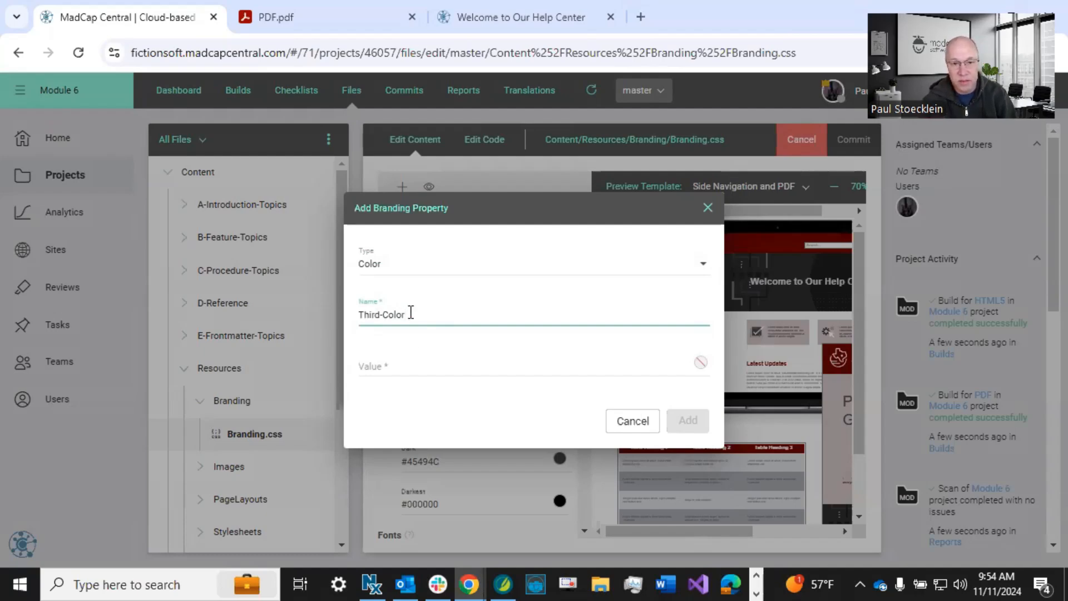
click(700, 365)
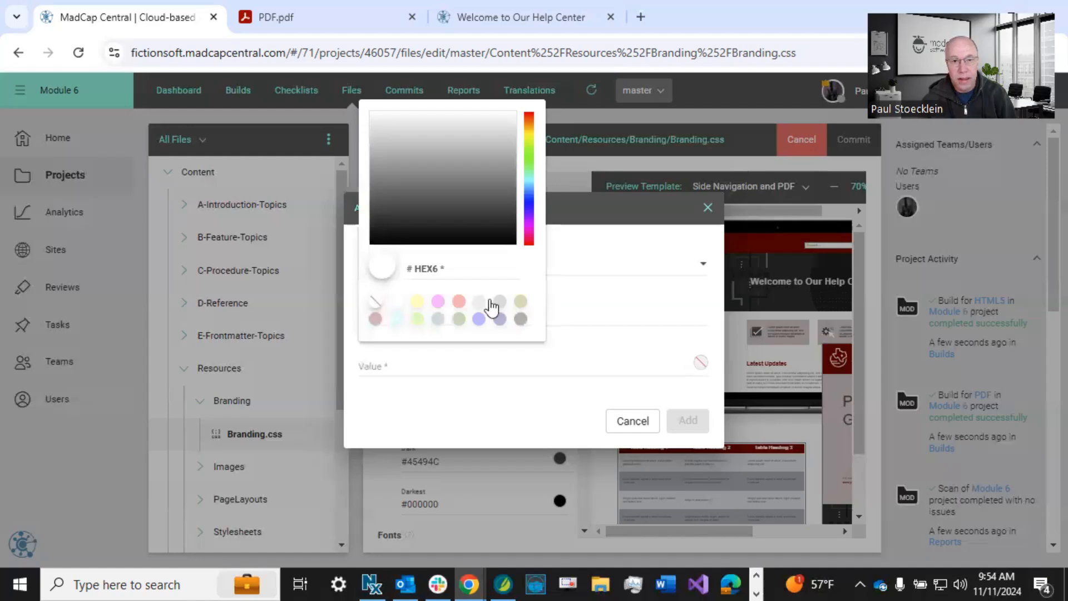
click(438, 301)
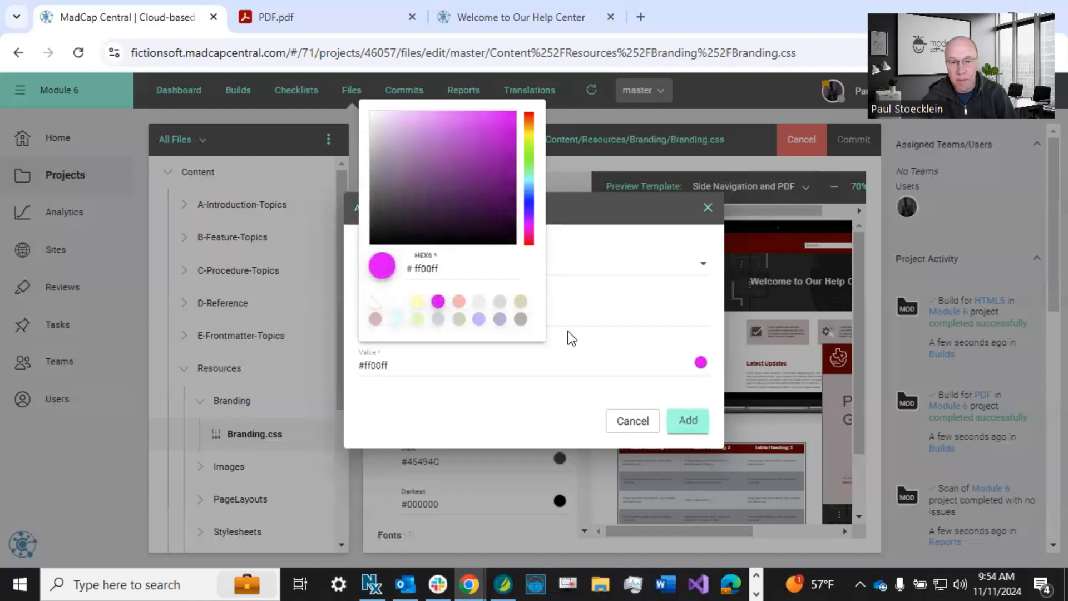
click(616, 218)
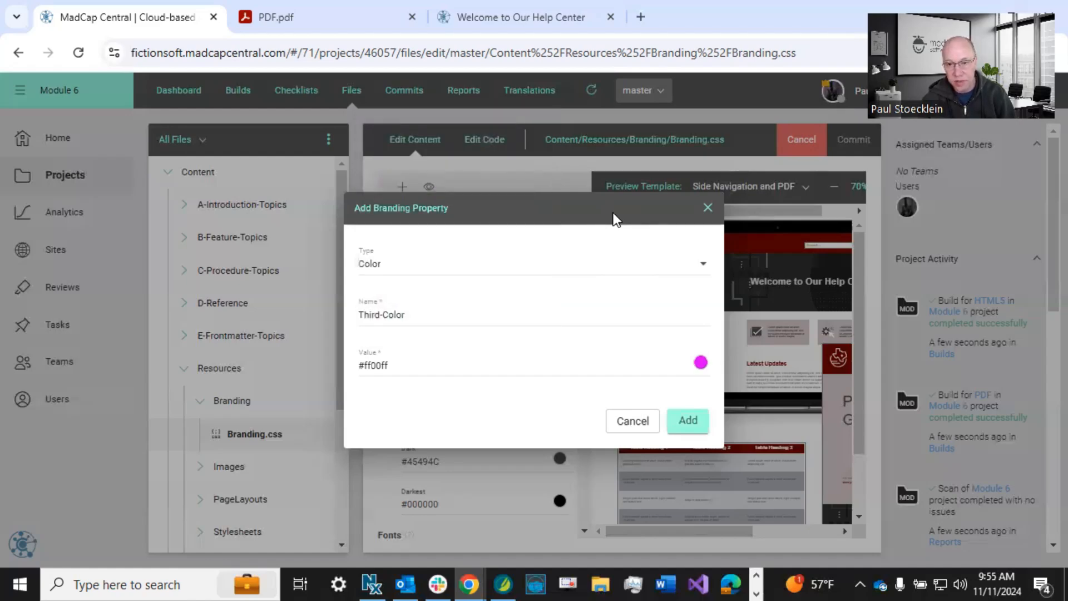
click(683, 420)
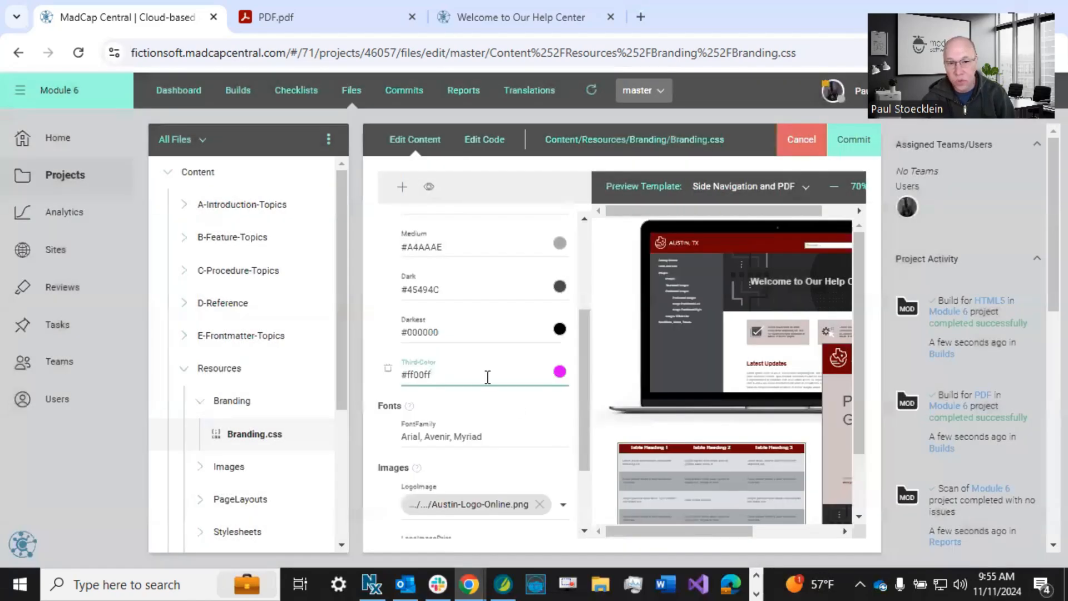
click(475, 398)
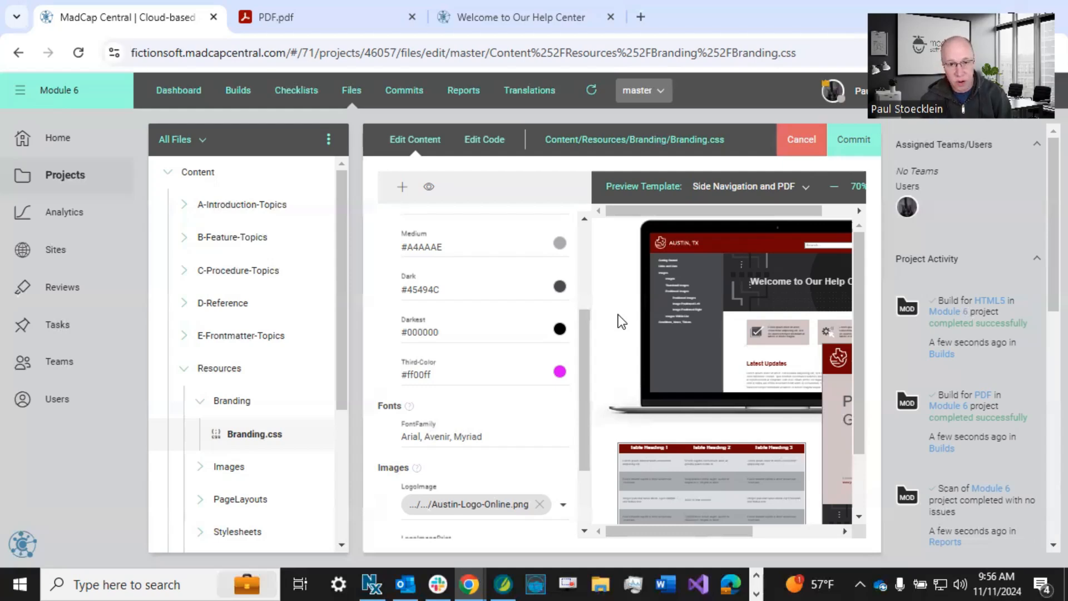
Commit the Branding.css changes with the message "Added custom color".
click(863, 146)
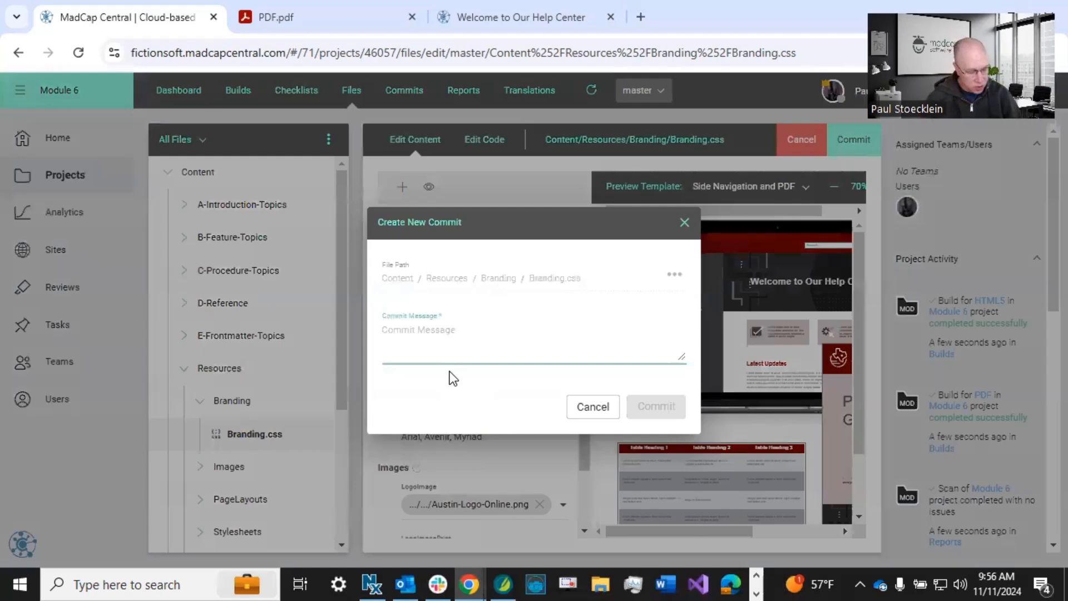
text(Adde)
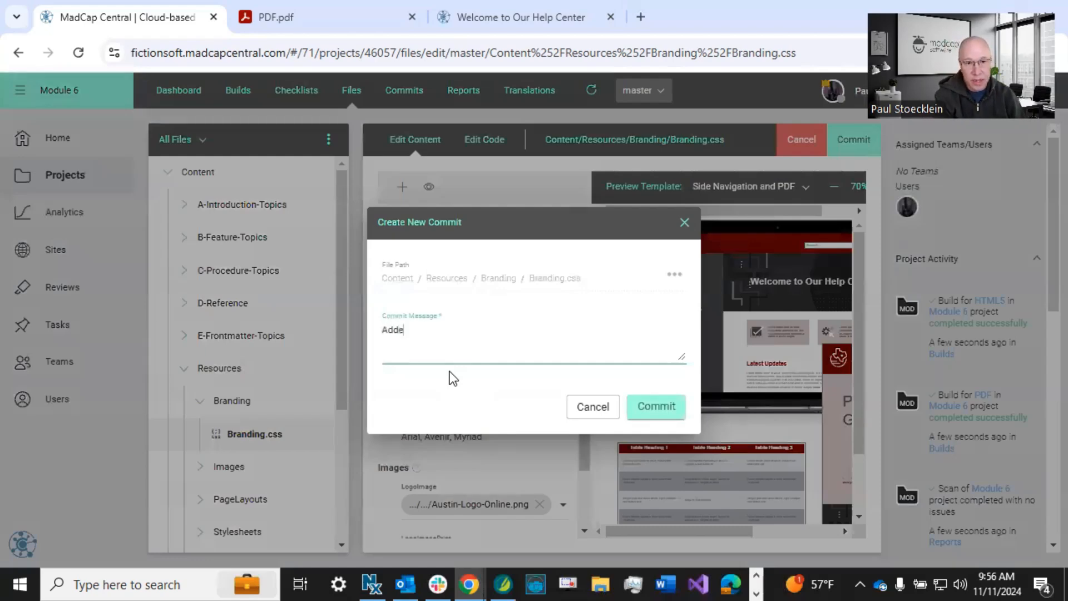
text(d custom color)
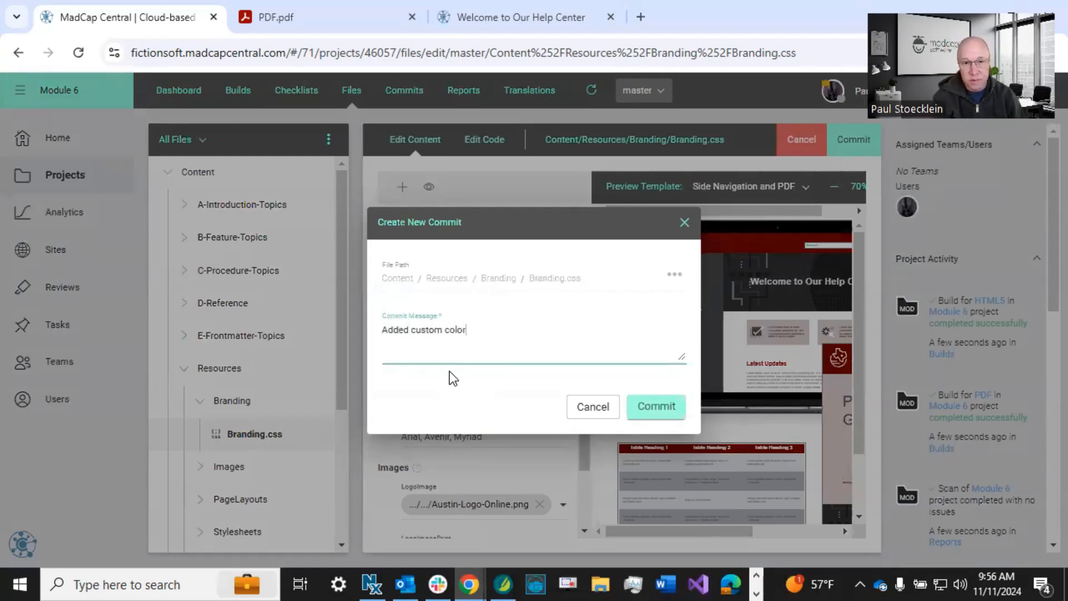
click(667, 404)
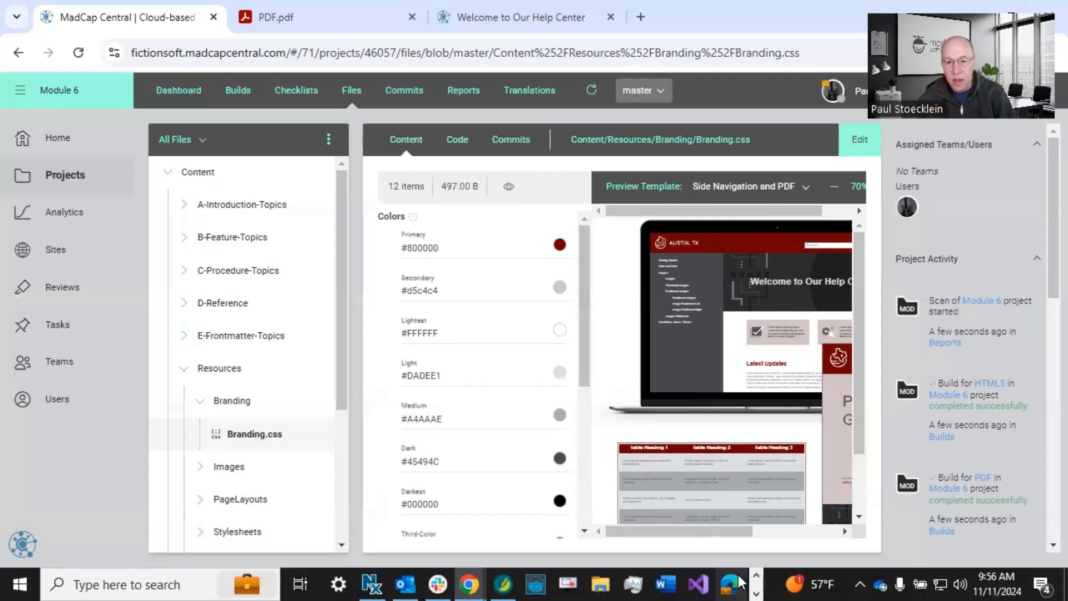
Examine the Side Navigation and PDF preview, checking the Latest Updates heading and the Product User Guide cover title.
drag(667, 532, 722, 532)
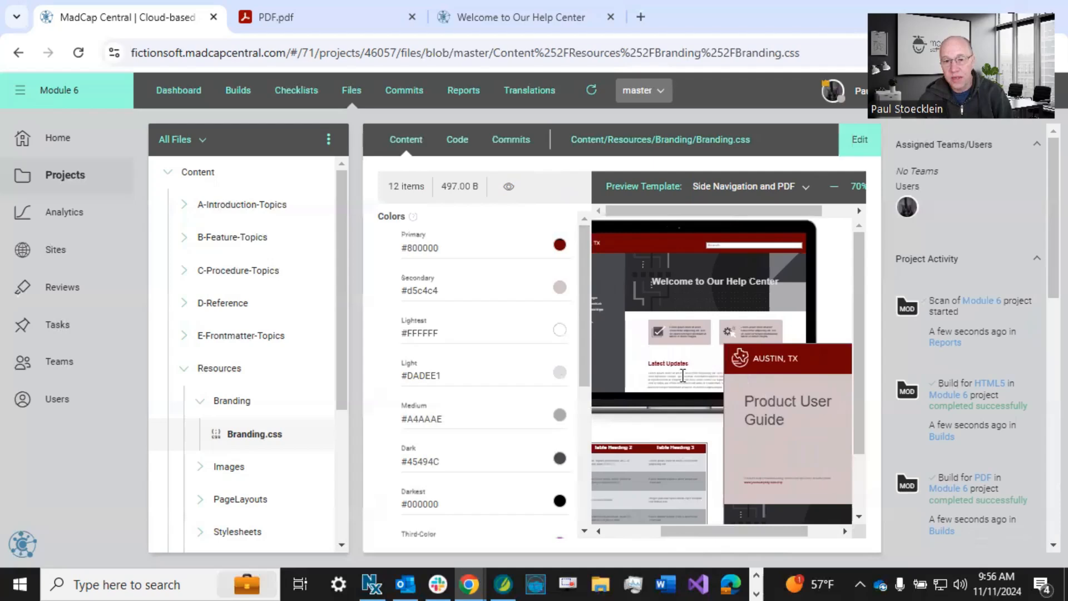
drag(652, 362, 690, 365)
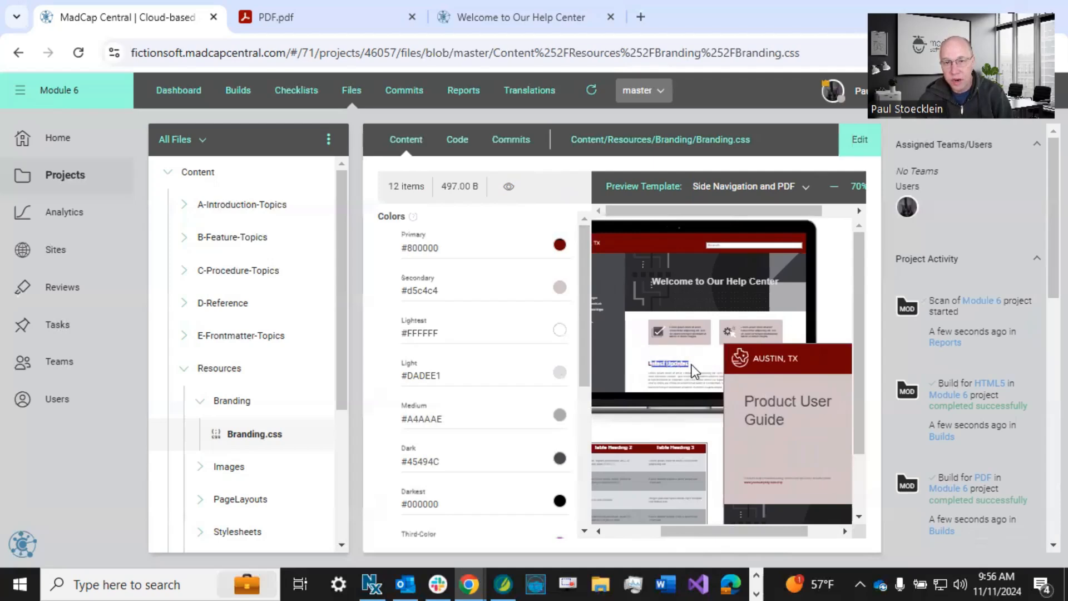
drag(777, 211, 808, 212)
click(847, 188)
click(846, 188)
click(847, 188)
click(846, 188)
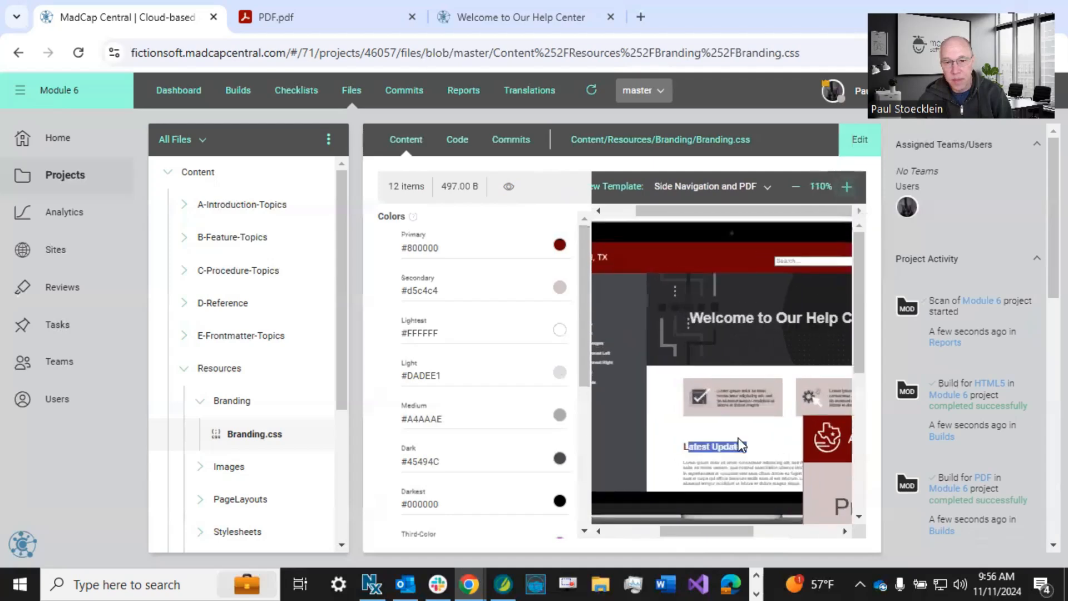
click(710, 454)
click(797, 188)
click(796, 188)
click(796, 188)
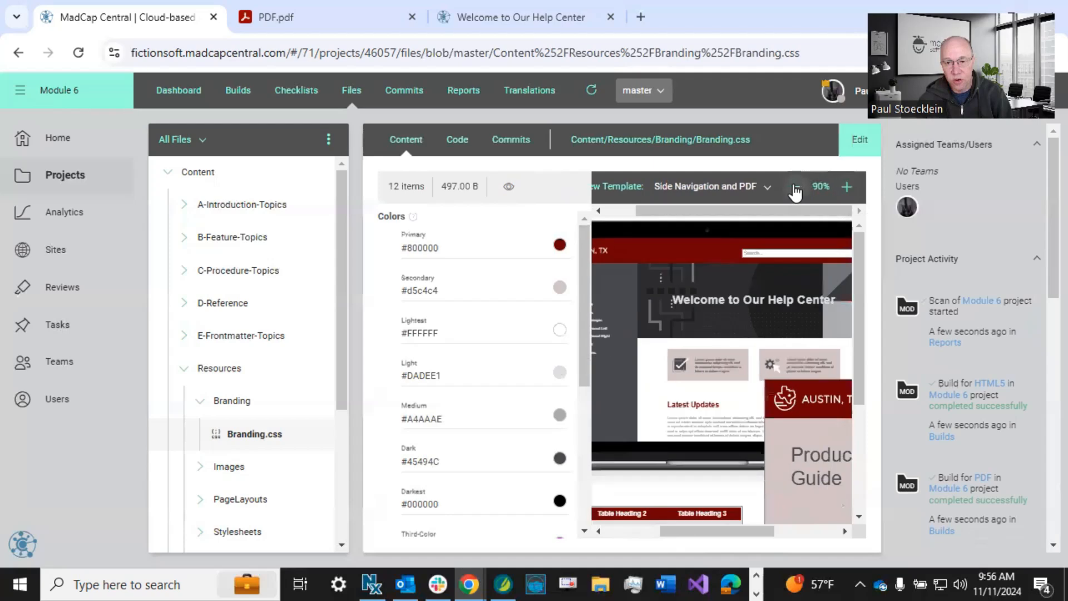
click(796, 188)
click(796, 188)
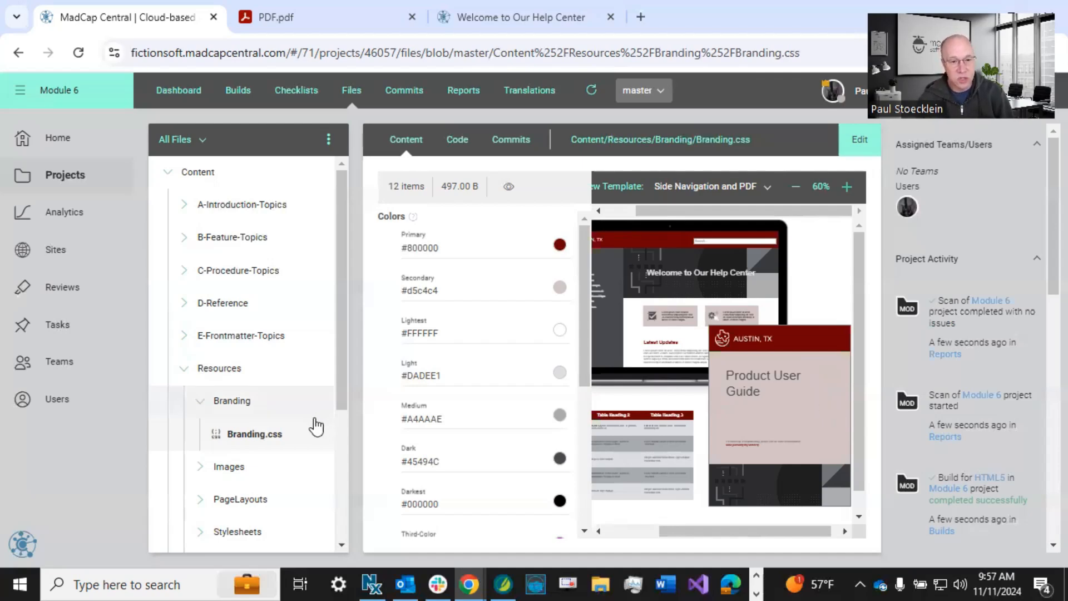
Open Styles.css from Content/Resources/Stylesheets and put its code into edit mode.
scroll(291, 436, down, 3)
click(203, 371)
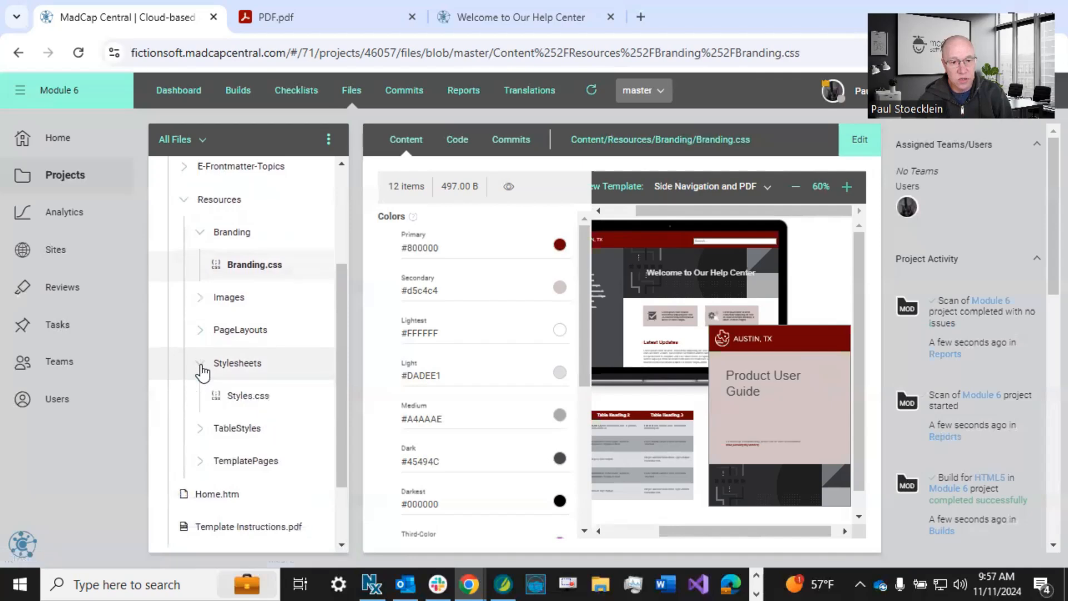
click(248, 399)
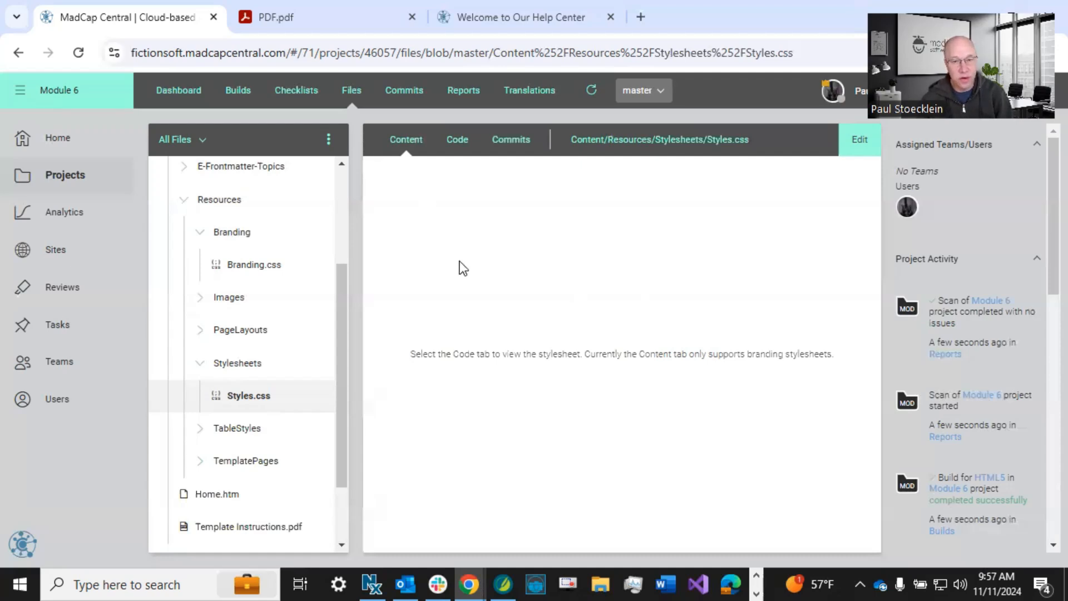
click(859, 139)
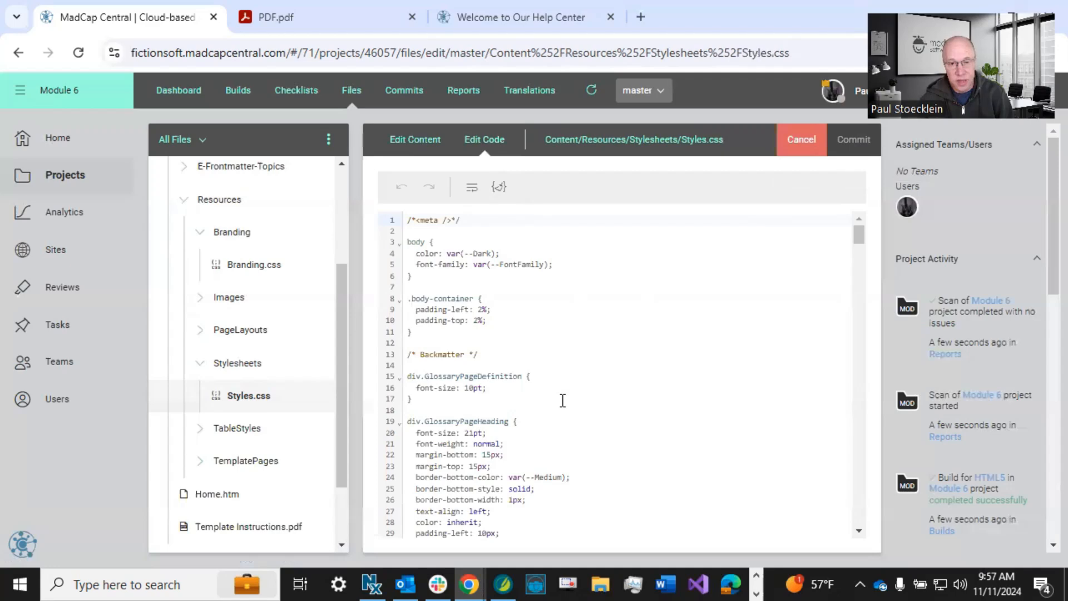
Copy the declaration "color: var(--Darkest);" from the p.created-using-flare rule into a new first line of the p.title rule.
scroll(562, 400, down, 5)
scroll(563, 401, down, 4)
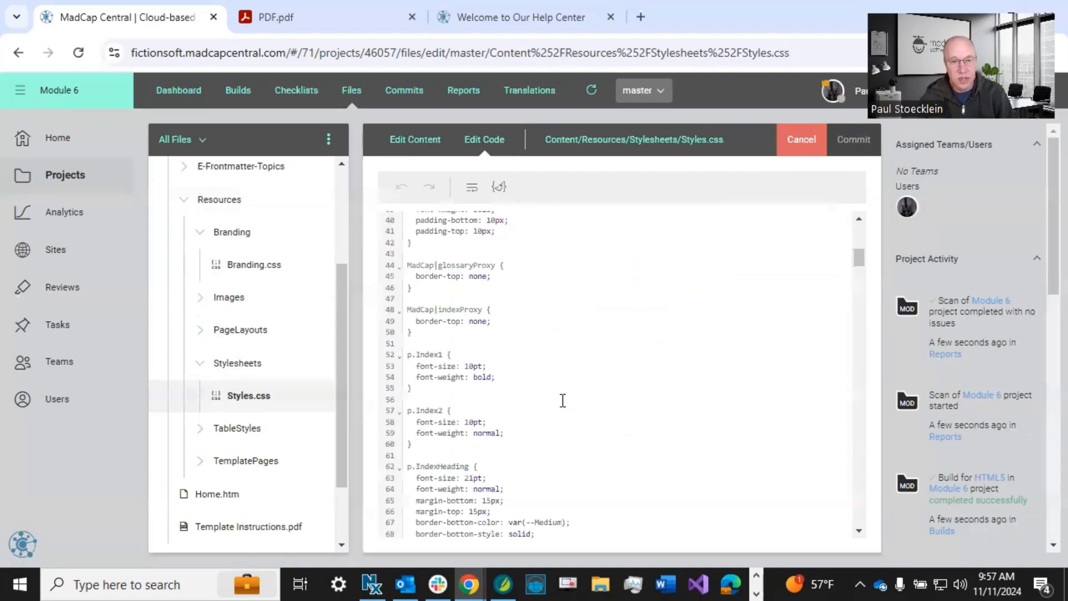
scroll(563, 400, down, 5)
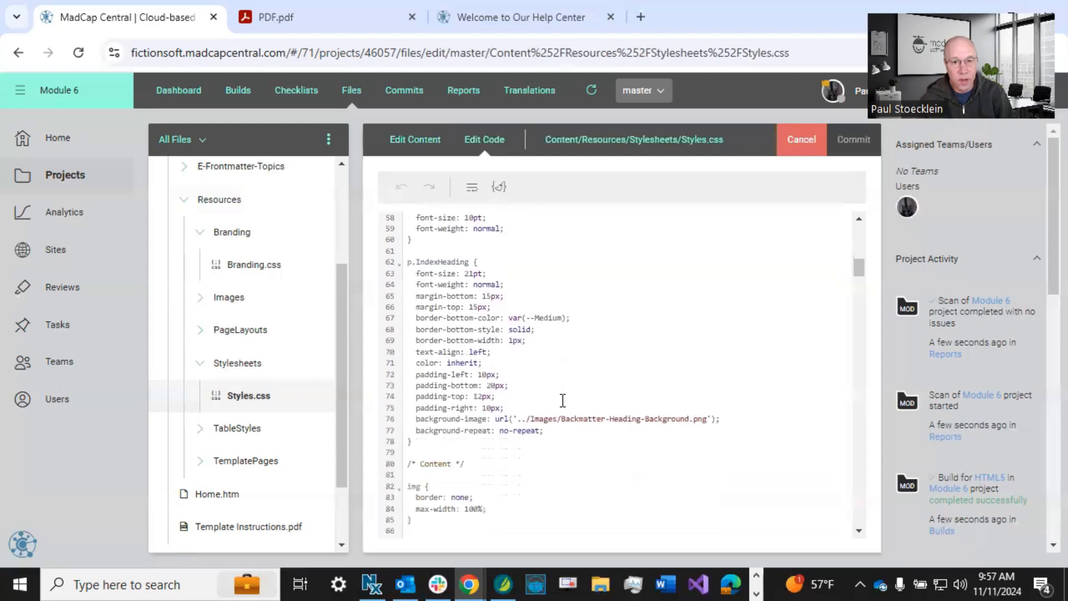
scroll(563, 401, down, 9)
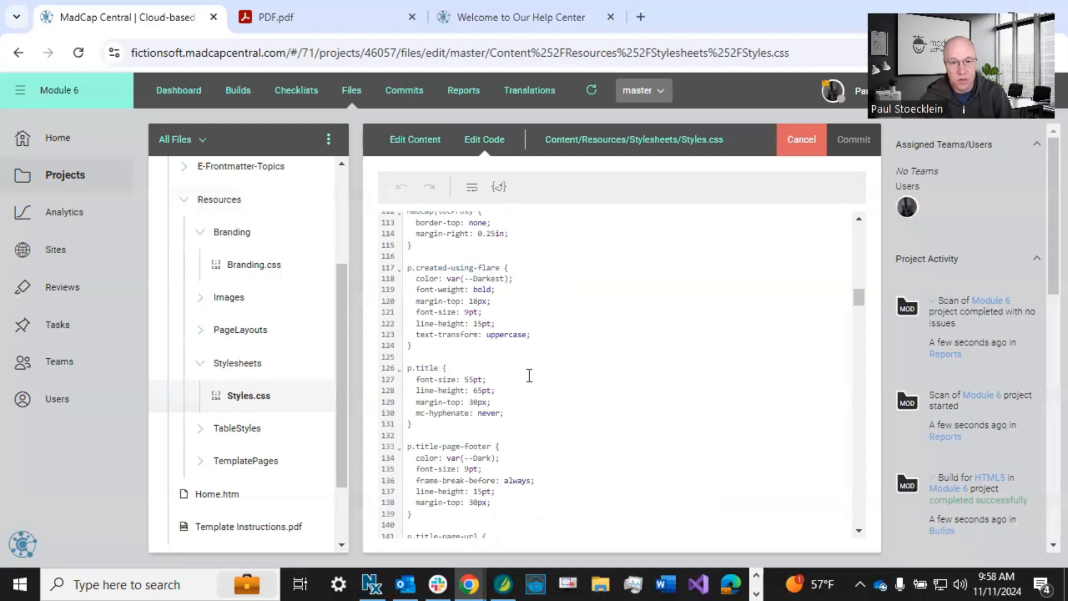
drag(416, 279, 518, 282)
key(ctrl+c)
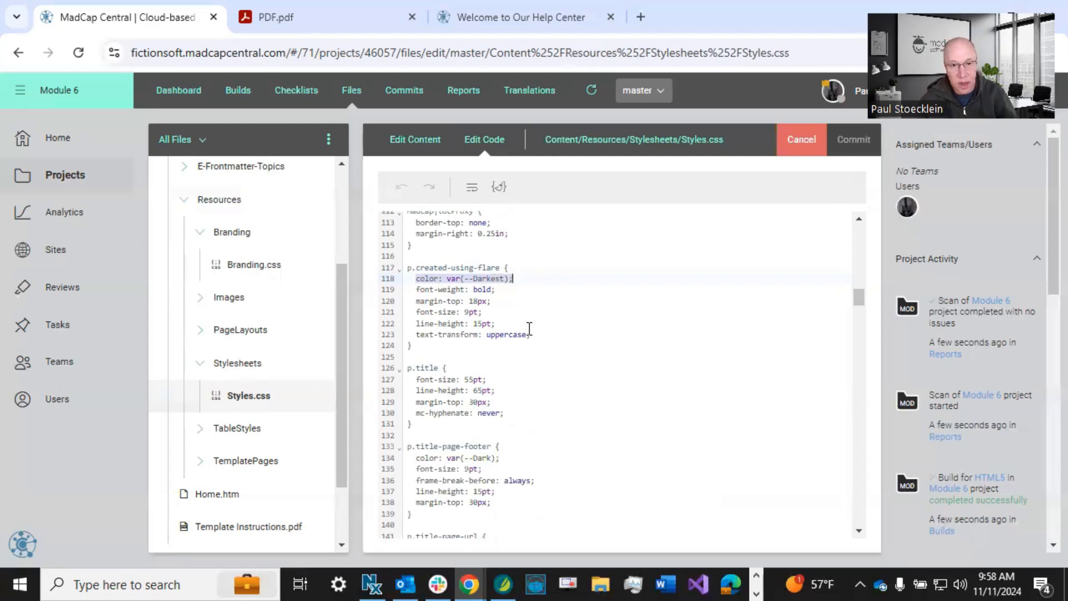
click(461, 368)
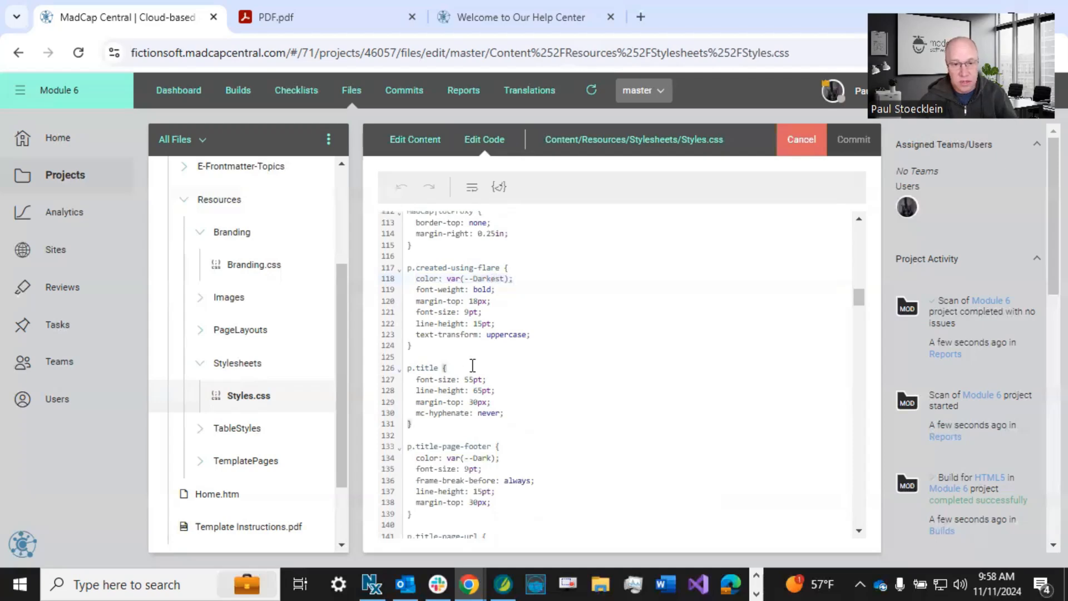
key(Return)
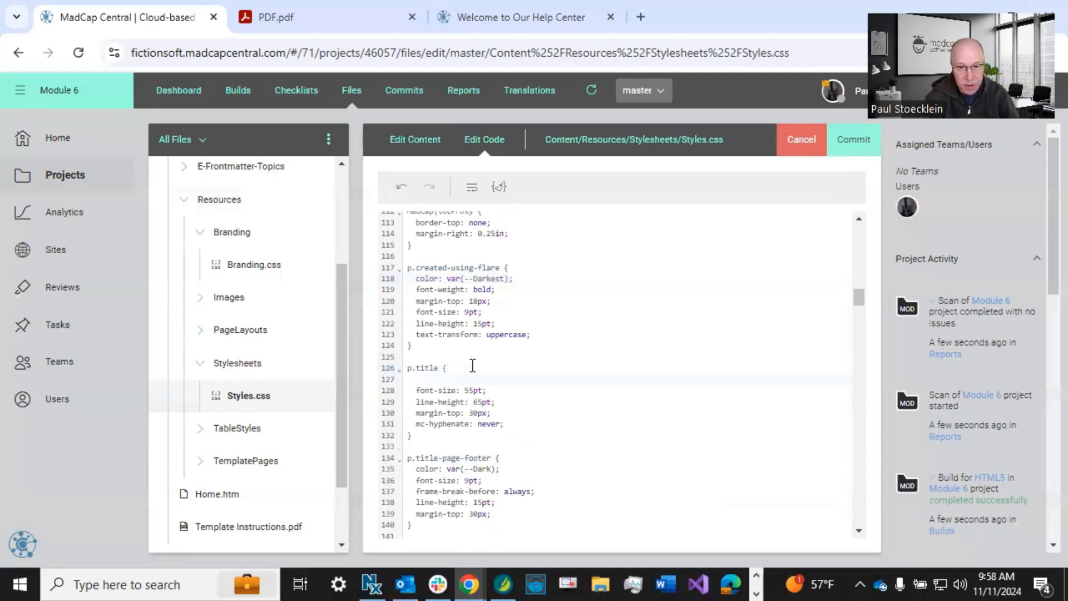
key(ctrl+v)
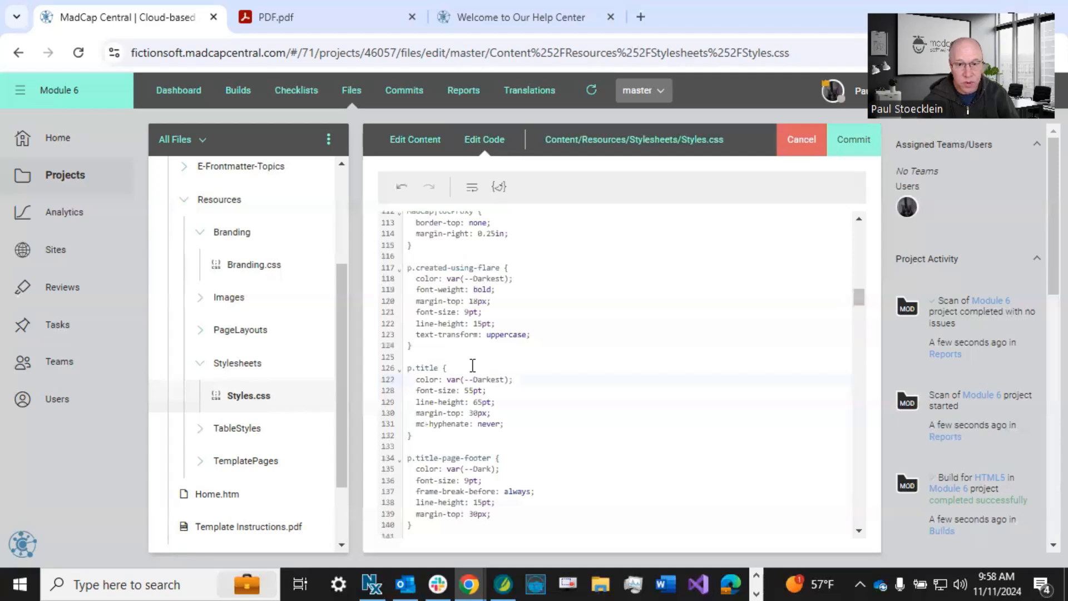
Replace the variable name in the p.title color declaration so it reads "color: var(--Third-Color);".
drag(474, 380, 504, 380)
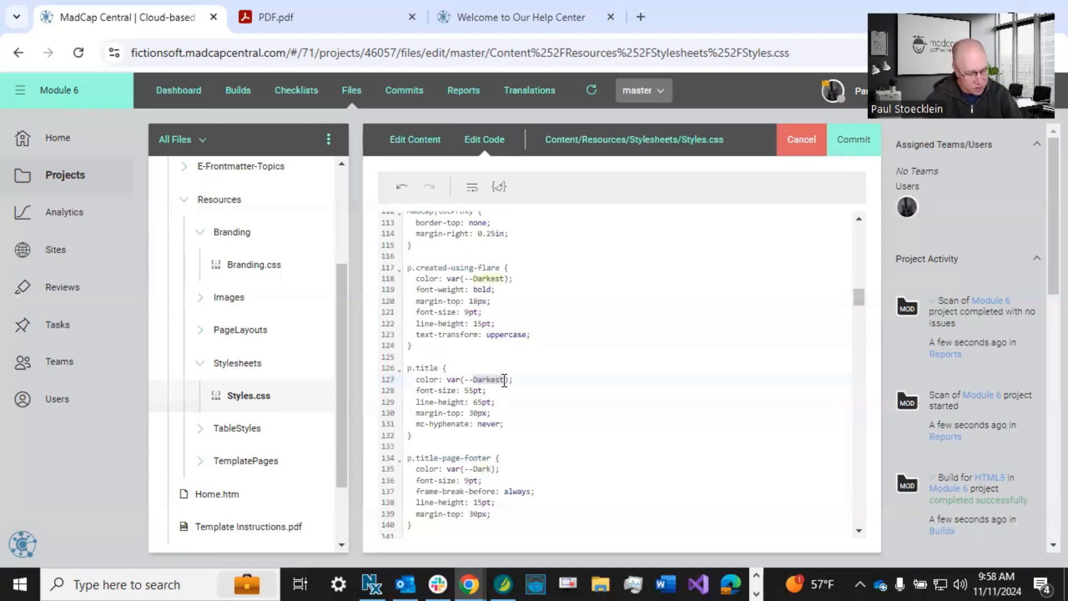
text(Thhi)
key(BackSpace)
key(BackSpace)
text(ird-Color)
click(504, 393)
drag(416, 379, 532, 380)
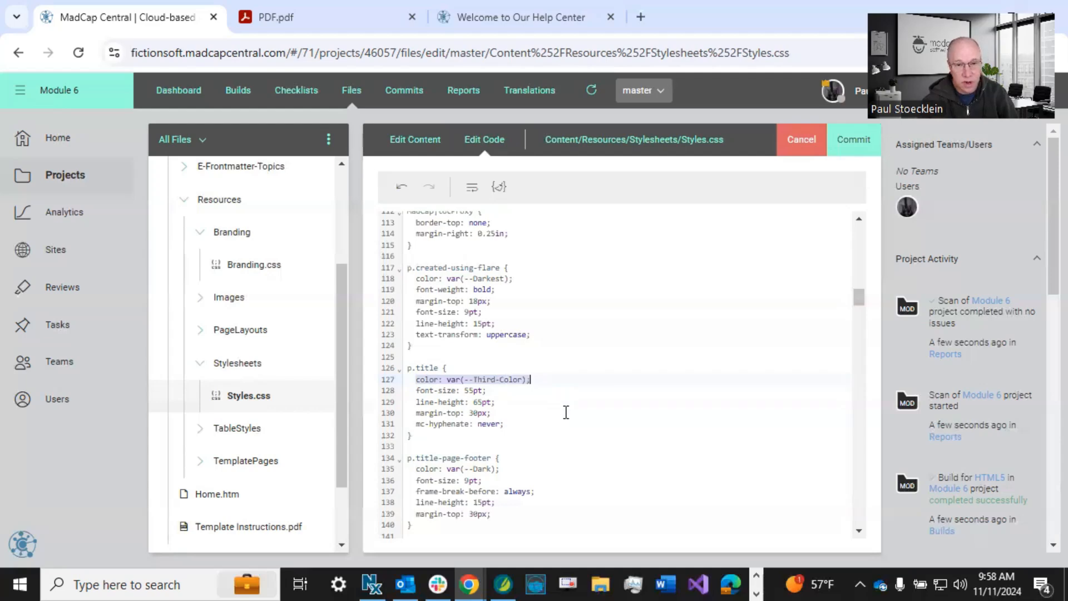
Change the h1 rule's color declaration to "color: var(--Third-Color);".
scroll(566, 412, down, 10)
scroll(566, 411, down, 4)
scroll(551, 372, up, 2)
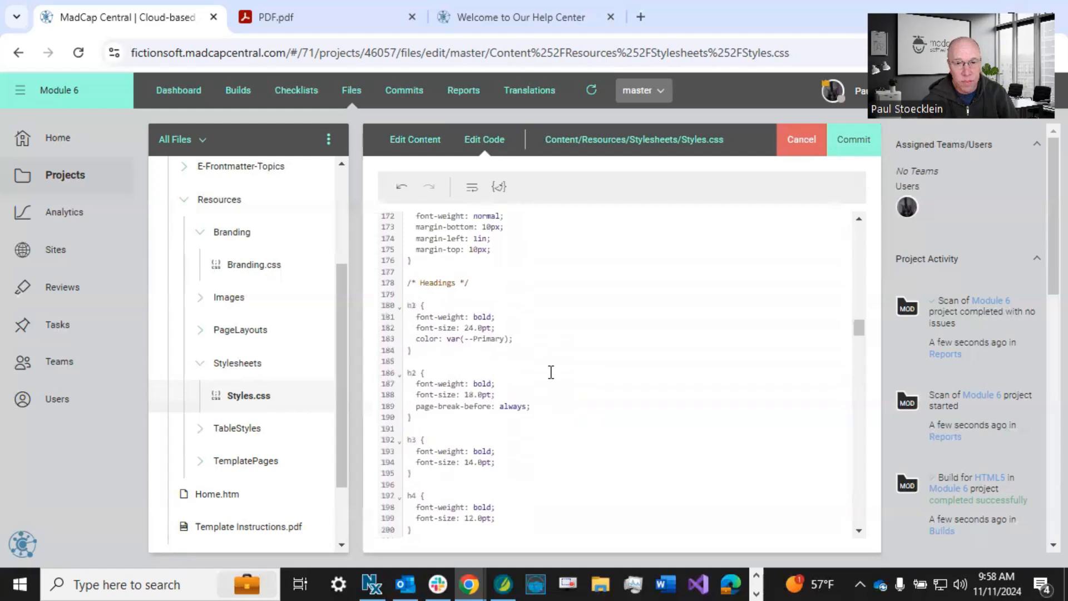
double_click(488, 341)
click(484, 338)
drag(474, 340, 506, 343)
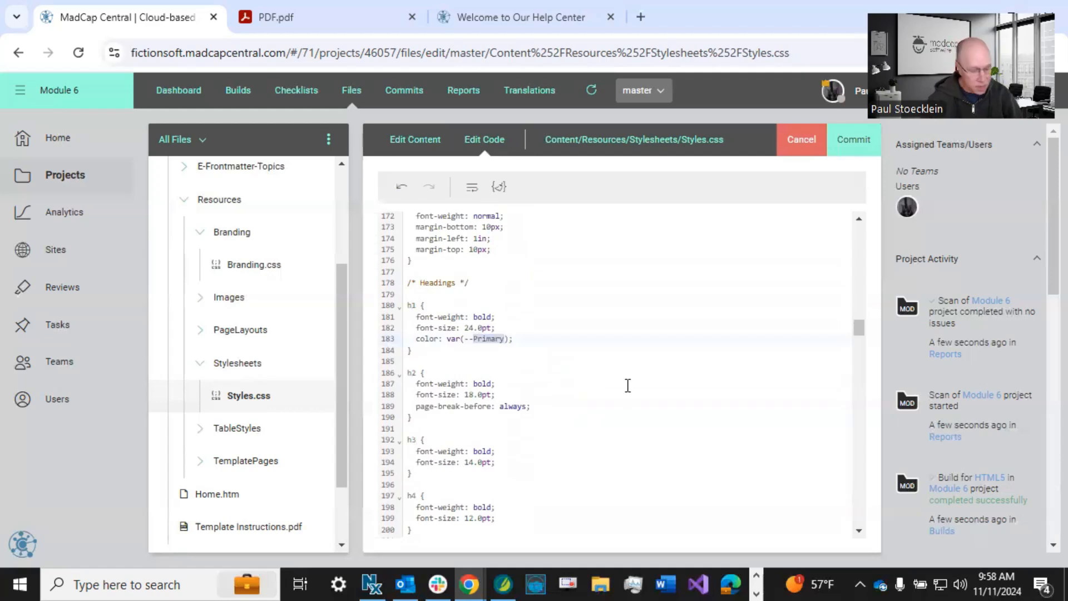
text(Third-Color)
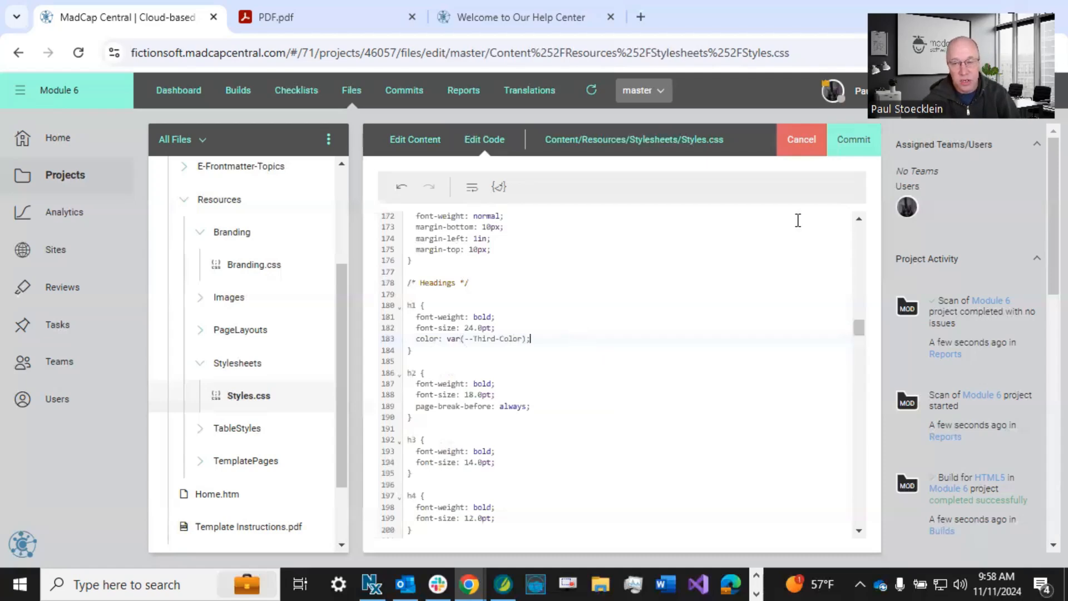
Commit the Styles.css changes with the message "Associated styles with new custom branding property".
click(853, 141)
text(Associated styles with new custom branding property)
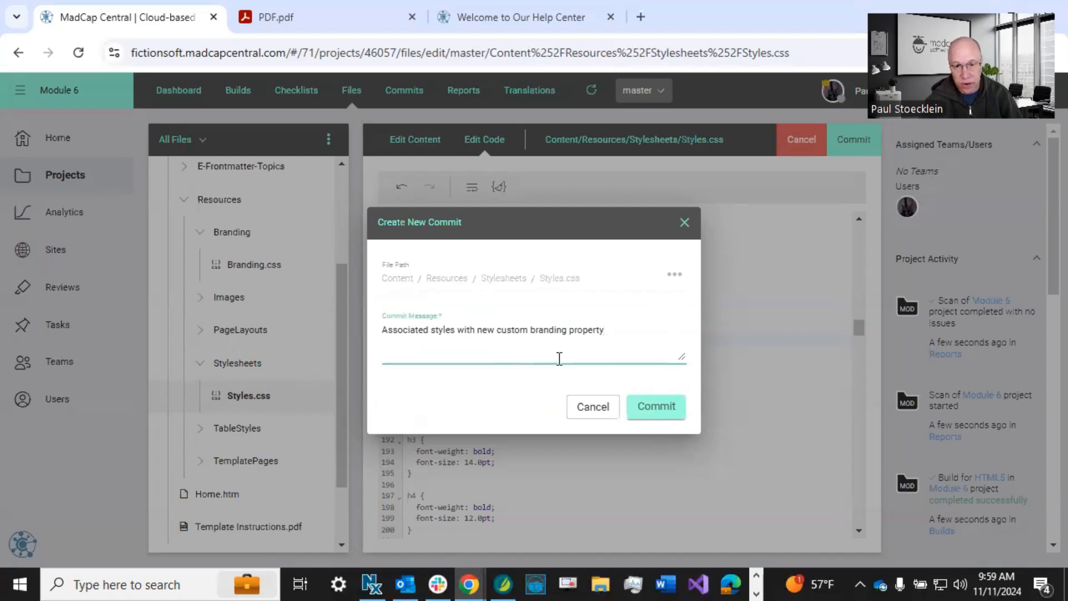
click(658, 411)
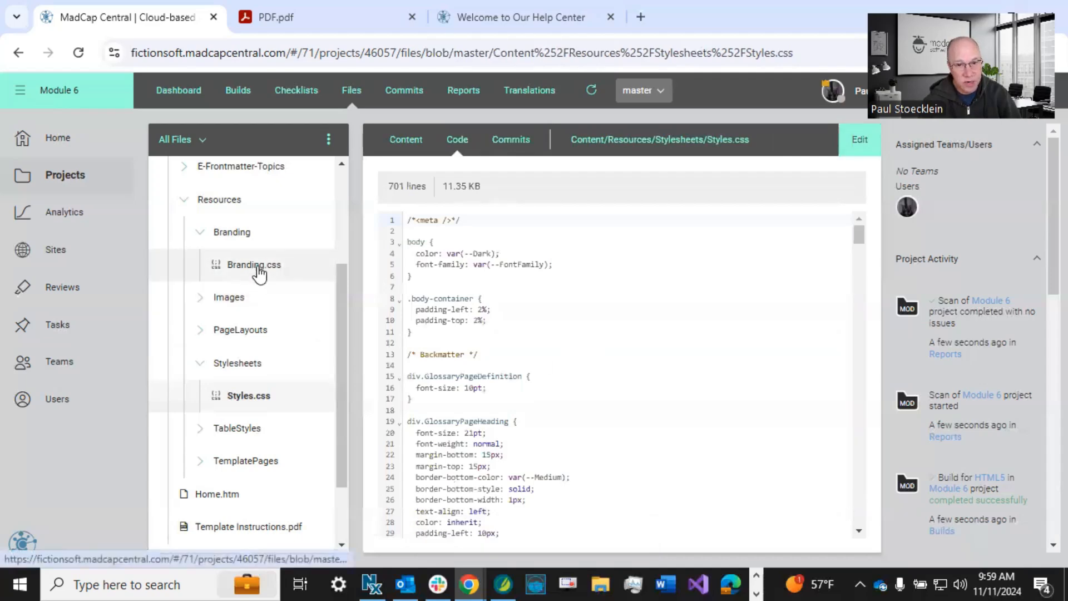
Reopen Branding.css in its content view and examine Third-Color alongside the online and PDF template previews.
click(257, 273)
click(396, 153)
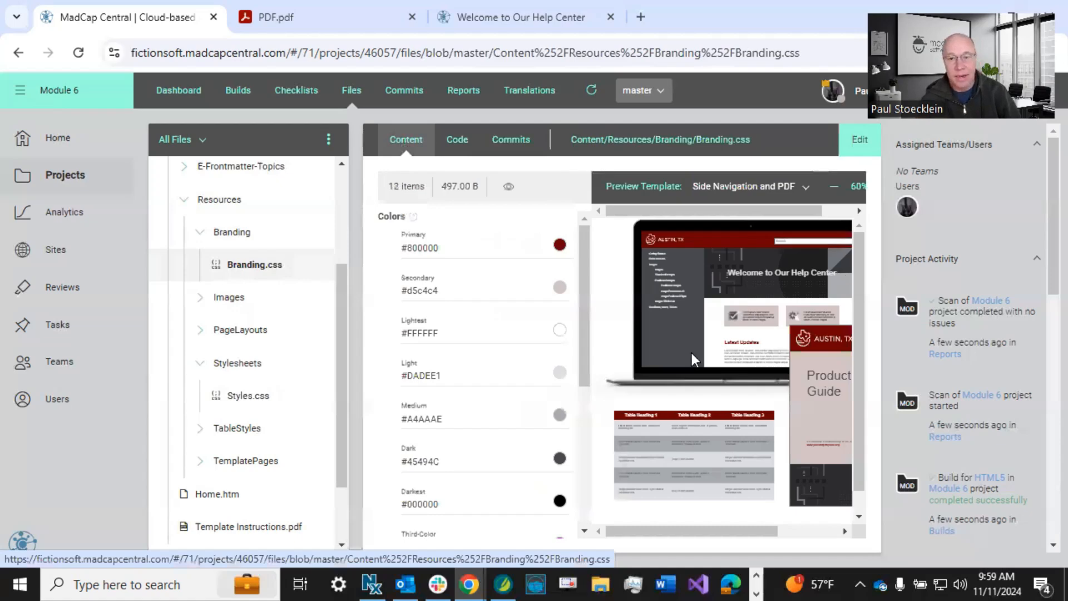
scroll(554, 433, down, 1)
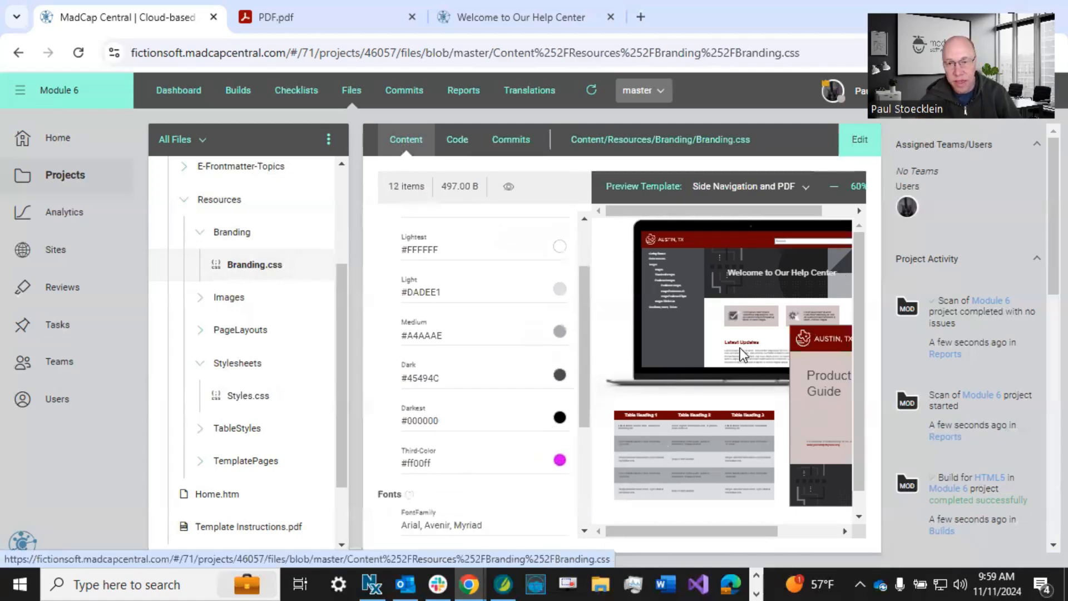
drag(693, 537, 751, 538)
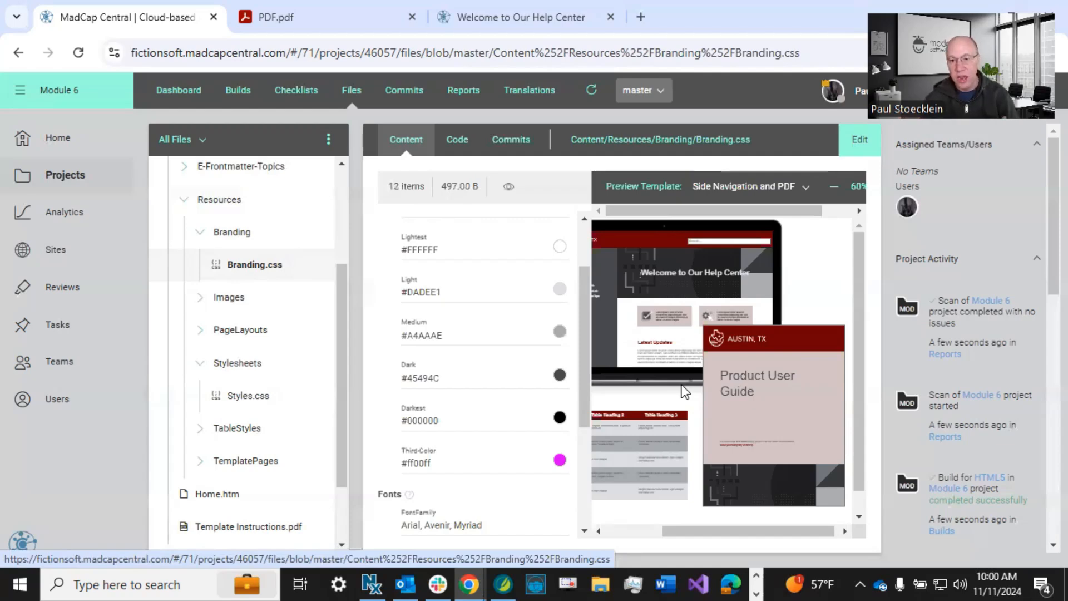
drag(712, 526, 643, 527)
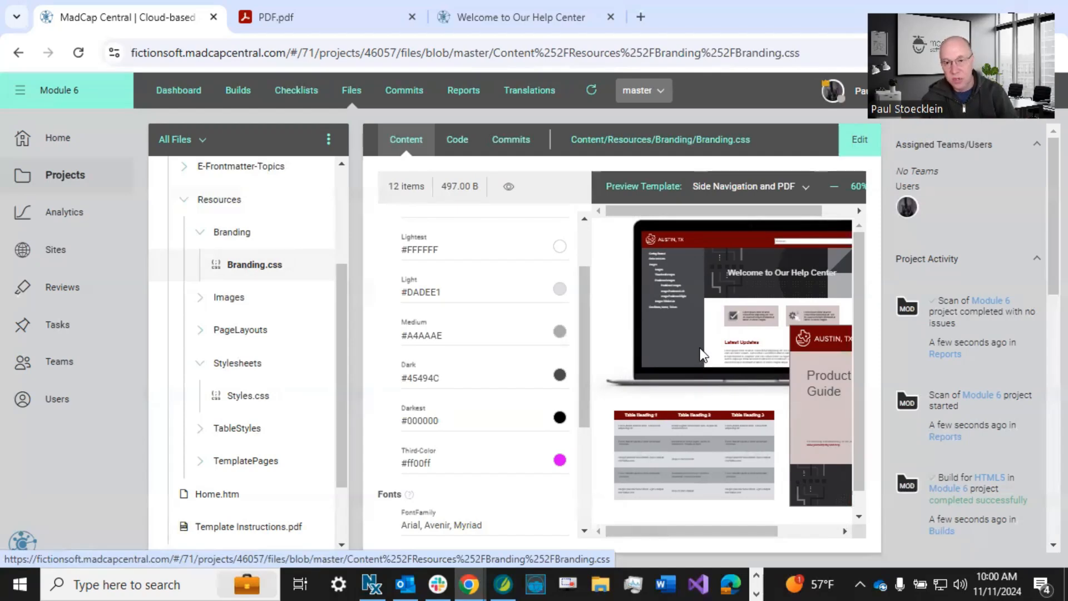
Go to the project's builds and queue a new build of the PDF target from the master branch.
click(241, 93)
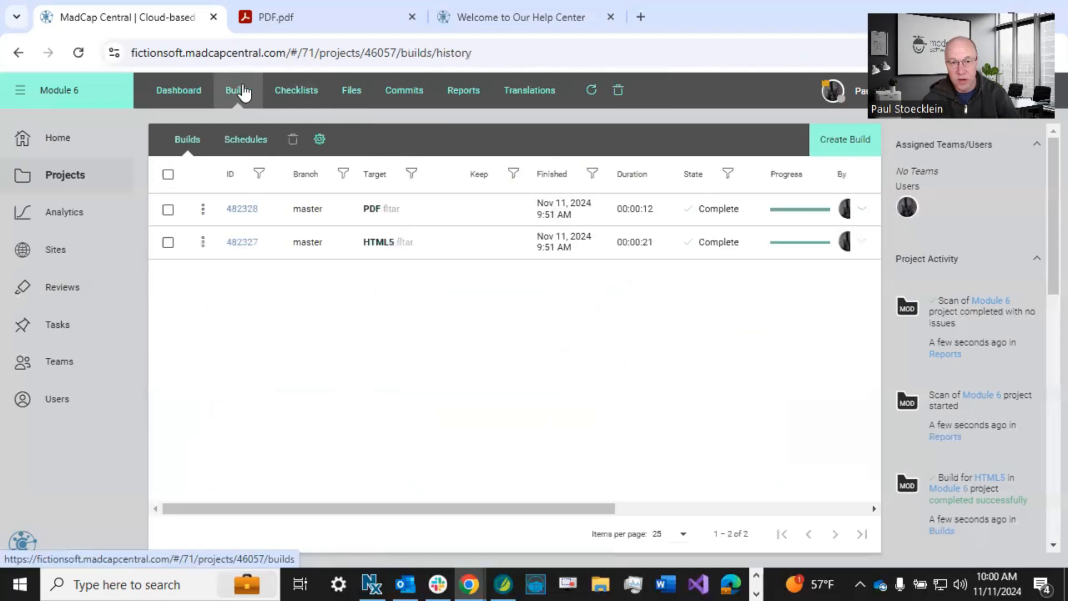
click(833, 144)
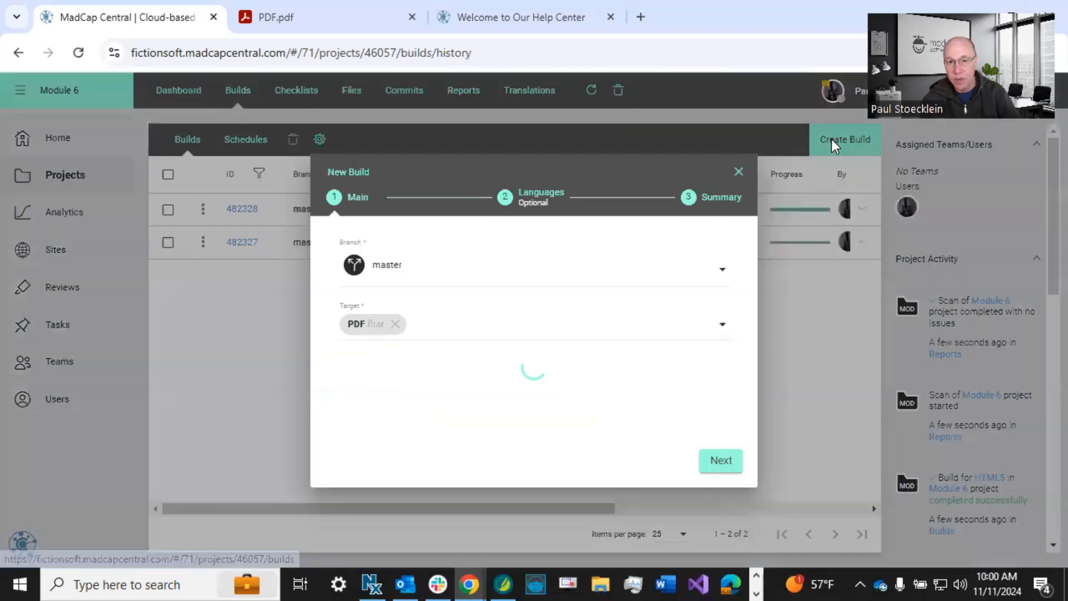
click(731, 462)
click(724, 460)
click(724, 460)
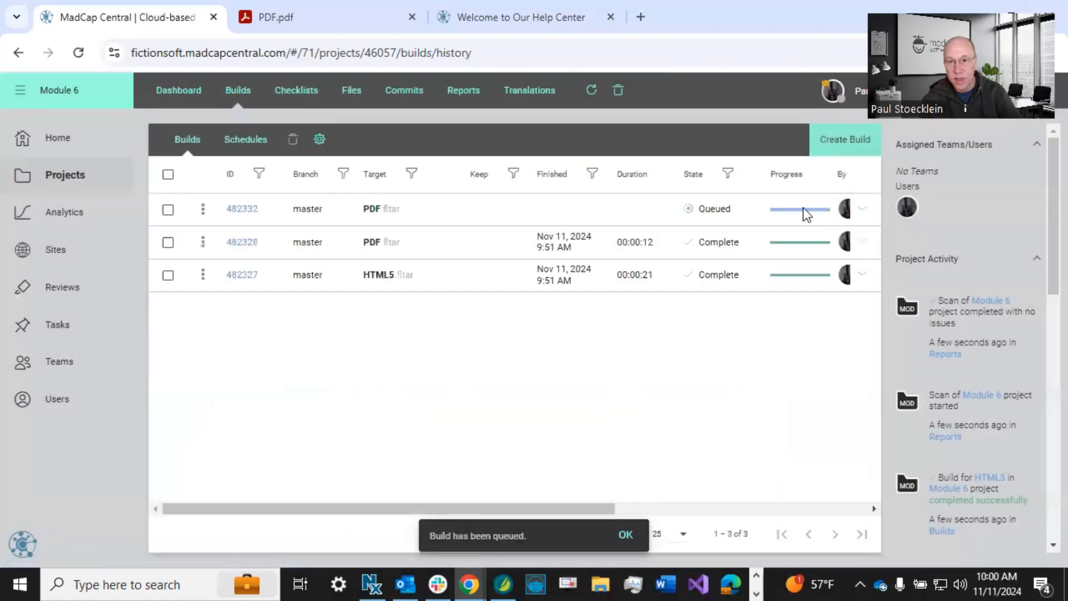
Queue a new build of the HTML5 target from the master branch without additional language branches.
click(833, 142)
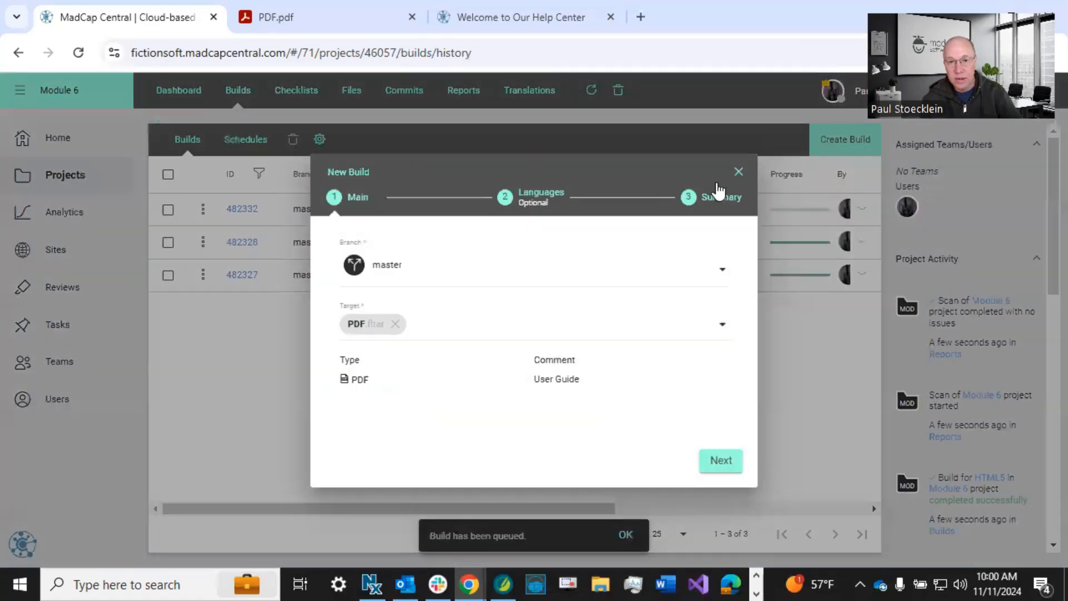
click(427, 325)
click(410, 364)
click(719, 460)
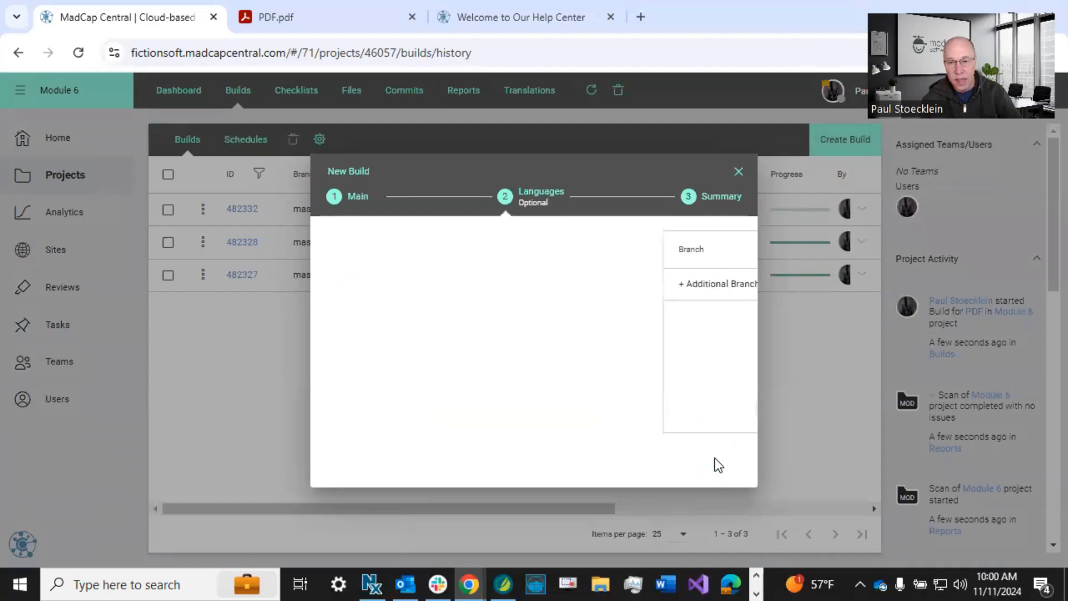
click(718, 458)
click(718, 460)
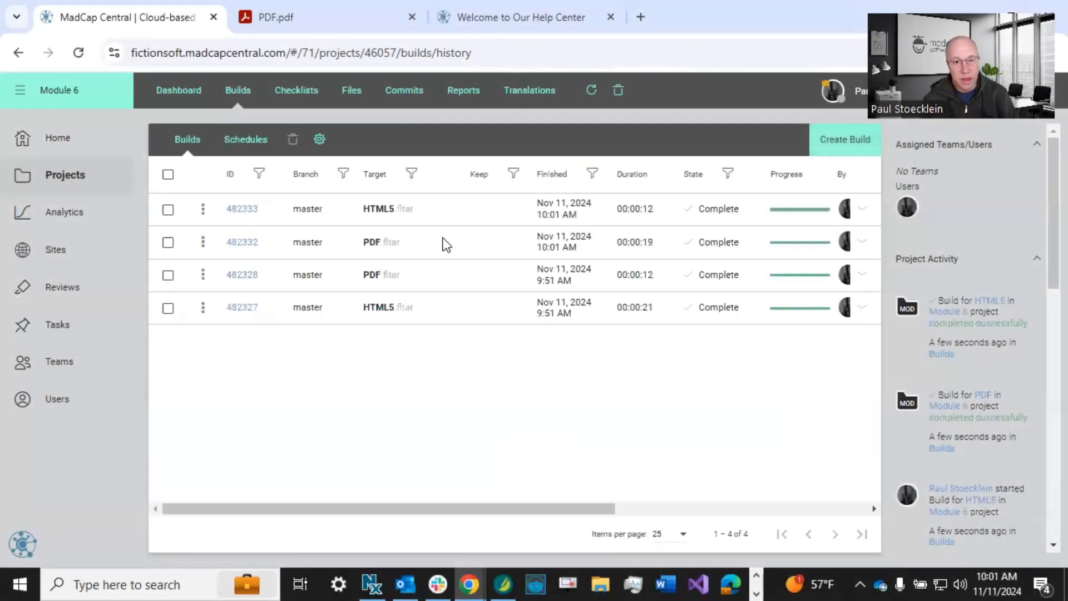
Open the newly built PDF and HTML5 outputs and examine the colors of the cover title and the home page headings.
click(441, 242)
click(394, 279)
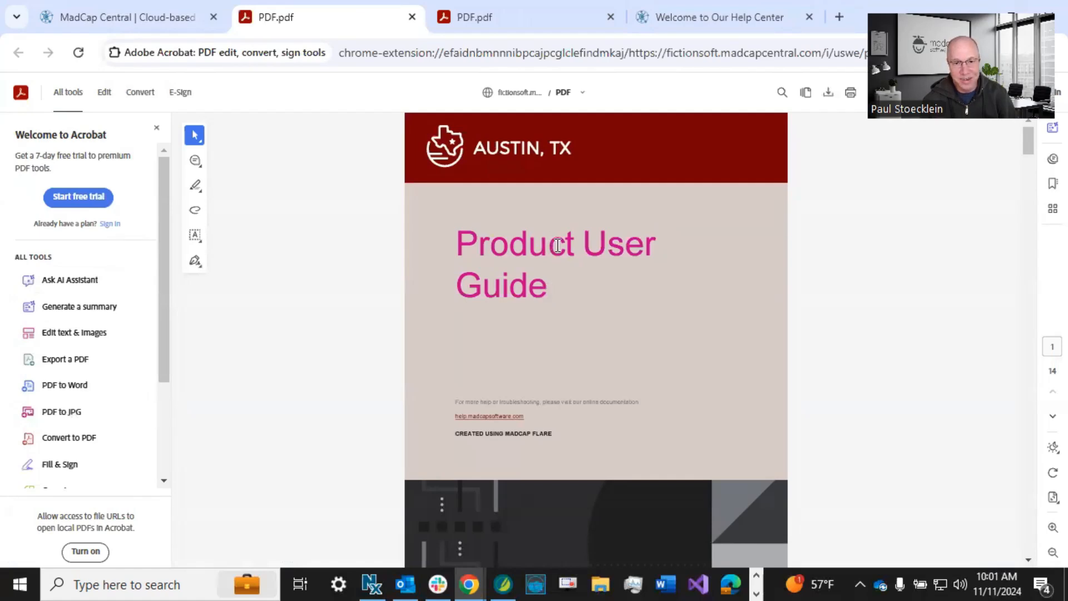
click(108, 21)
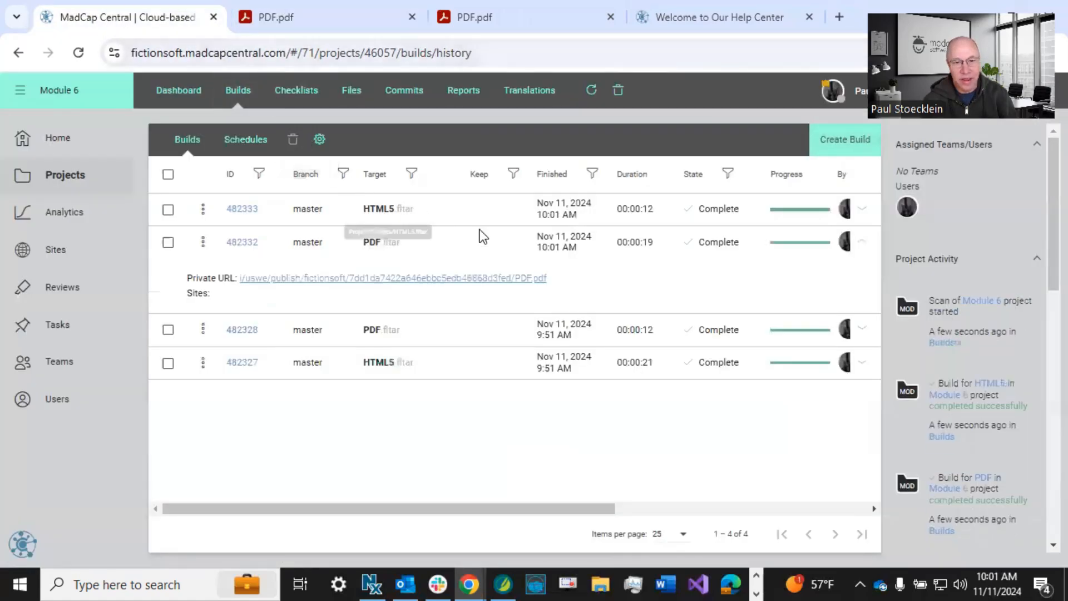
click(479, 210)
click(403, 250)
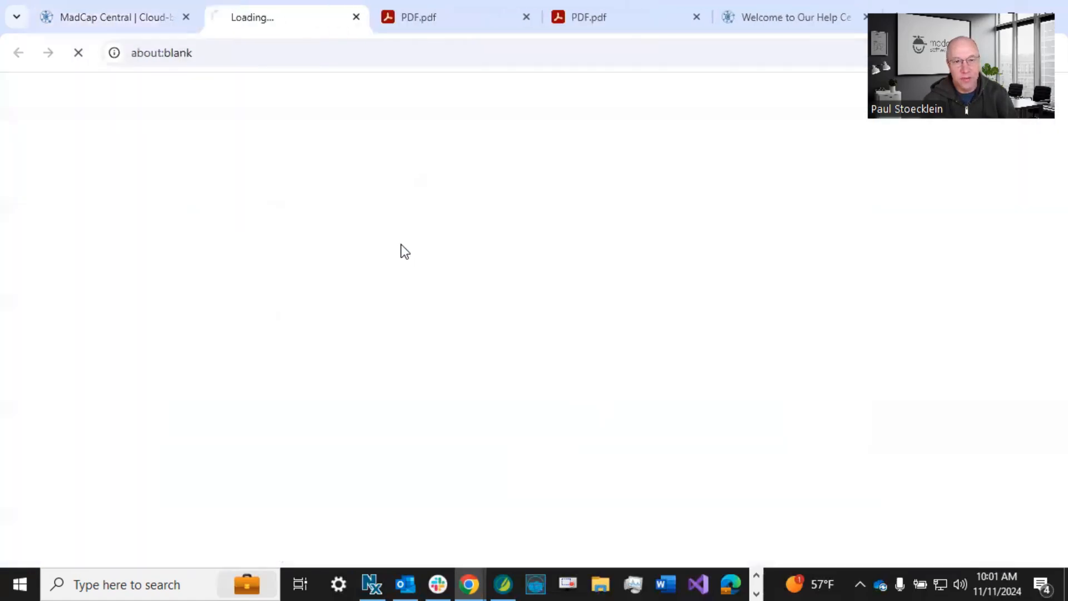
scroll(485, 295, down, 6)
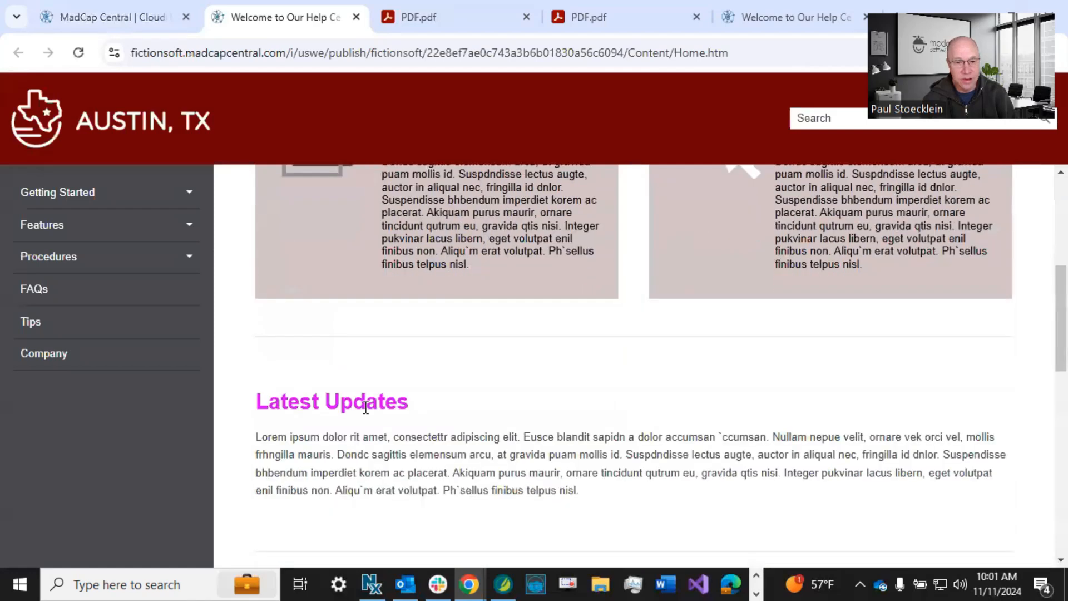
click(125, 17)
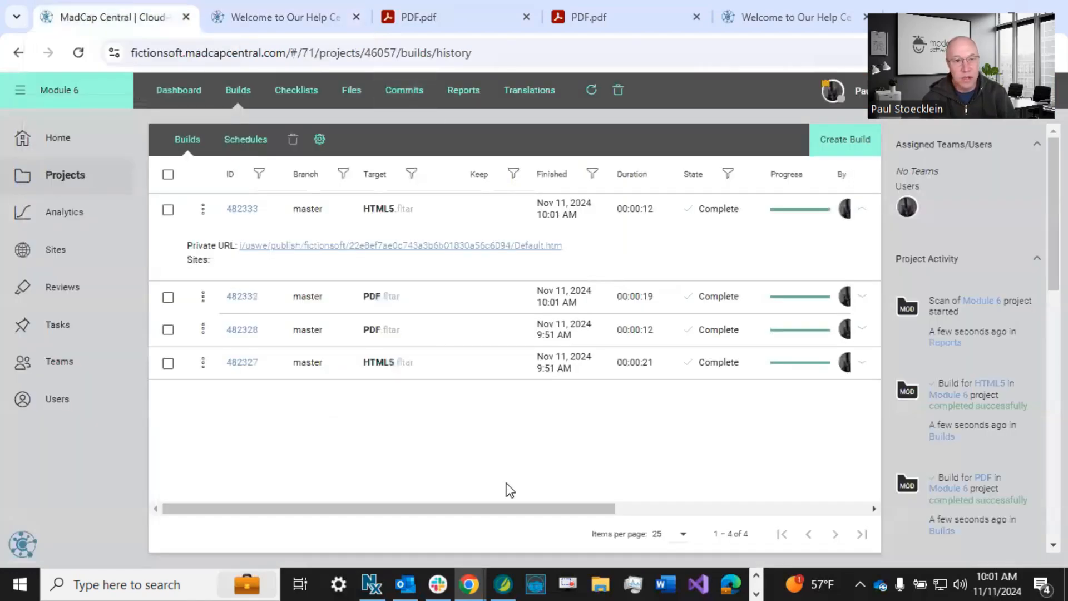
Open Branding.css from Content/Resources/Branding in the project files for editing.
click(349, 92)
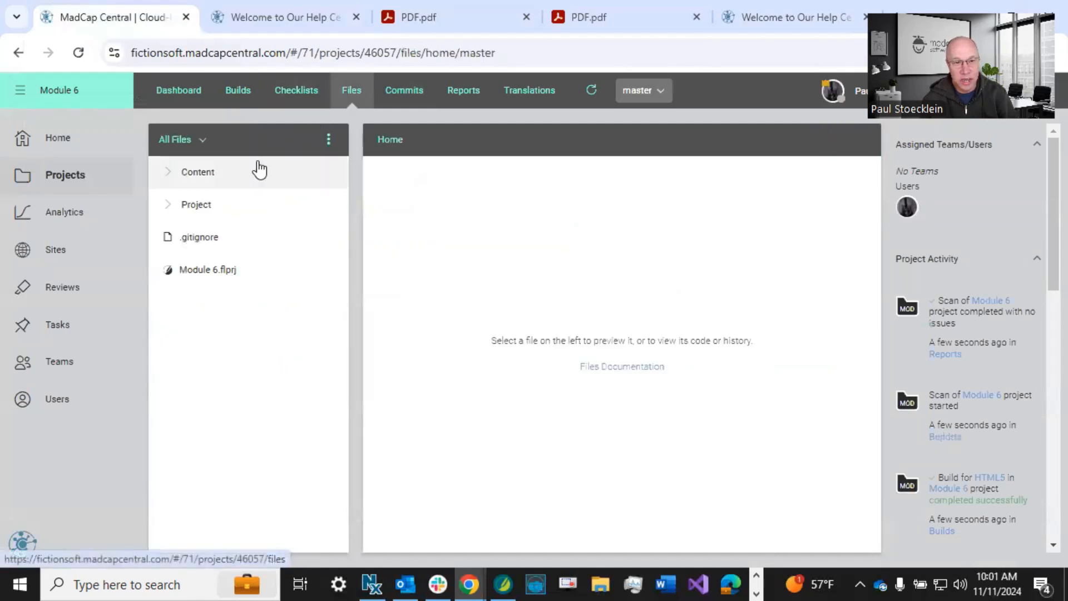
click(173, 174)
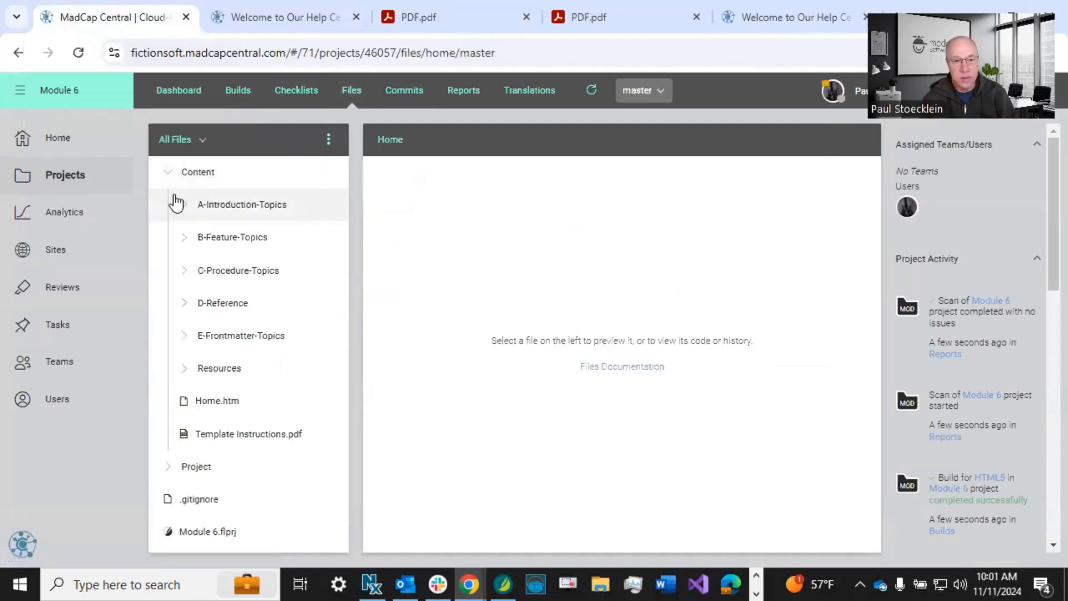
click(185, 369)
scroll(185, 372, down, 2)
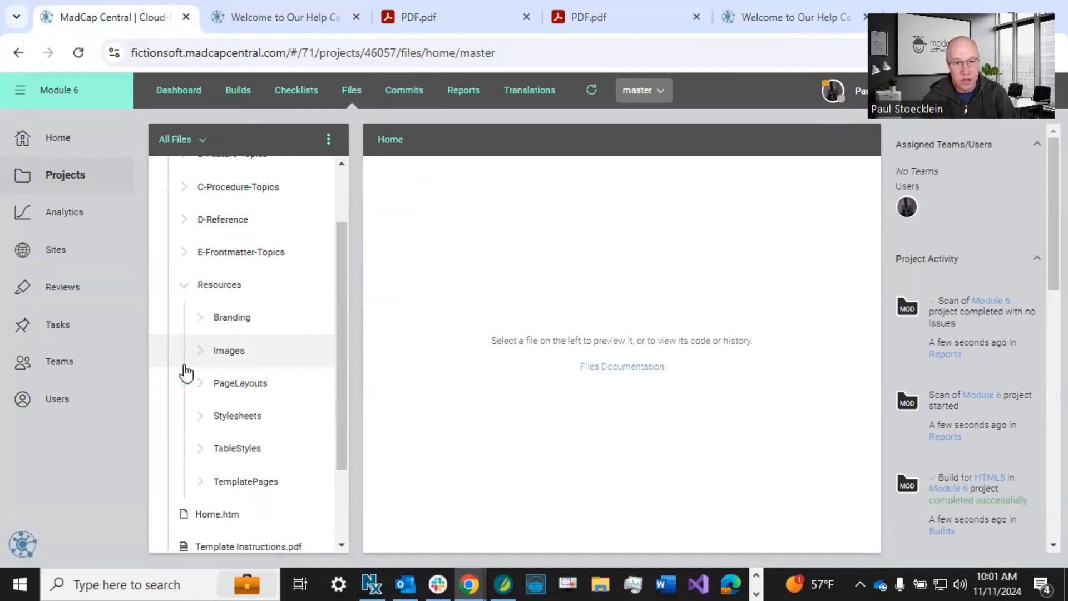
click(196, 322)
click(240, 351)
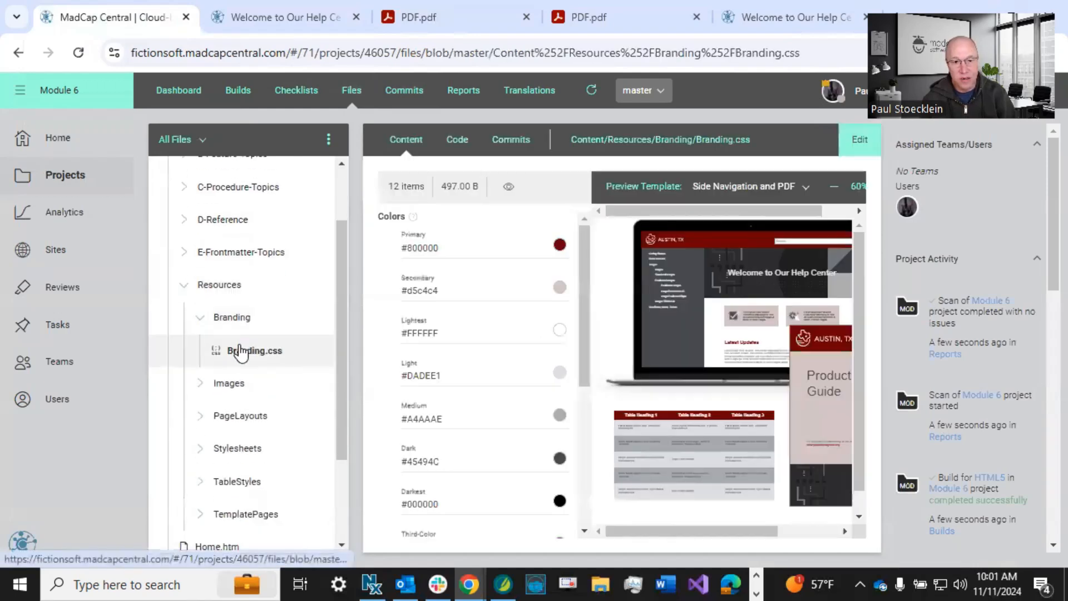
click(860, 141)
Set the Third-Color branding color to #7ca4c2.
scroll(469, 317, down, 2)
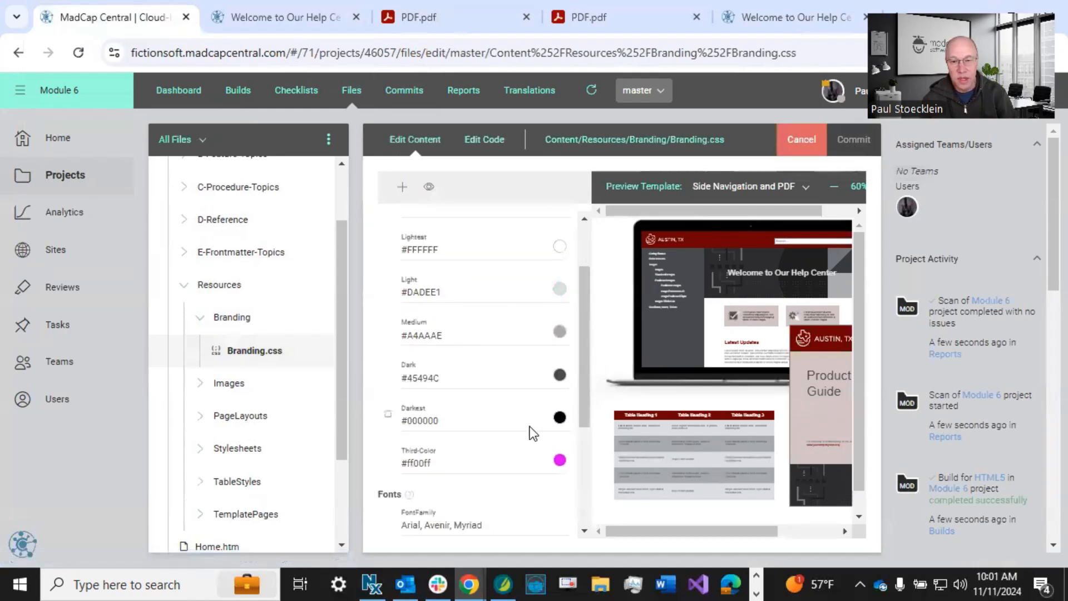
click(561, 461)
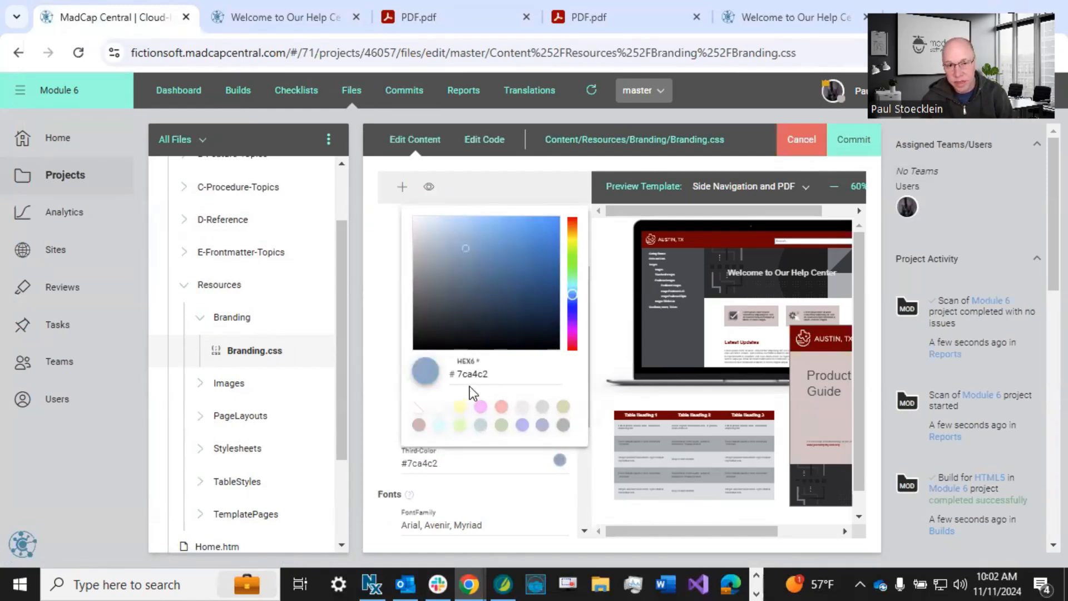
click(379, 382)
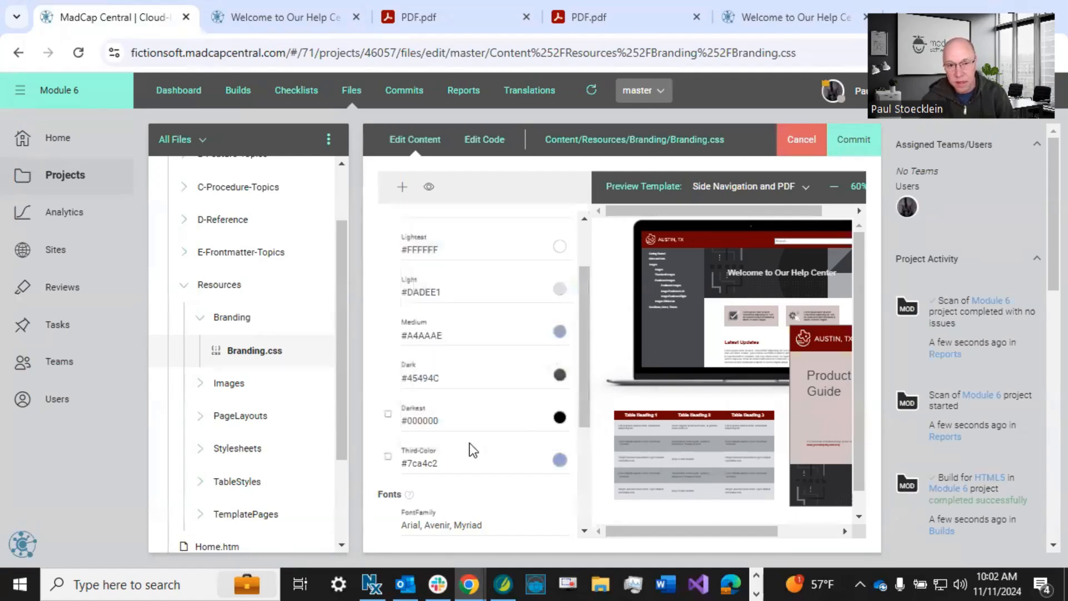
Commit the Branding.css change with the message "Changed third color".
click(849, 140)
text(Changed third color)
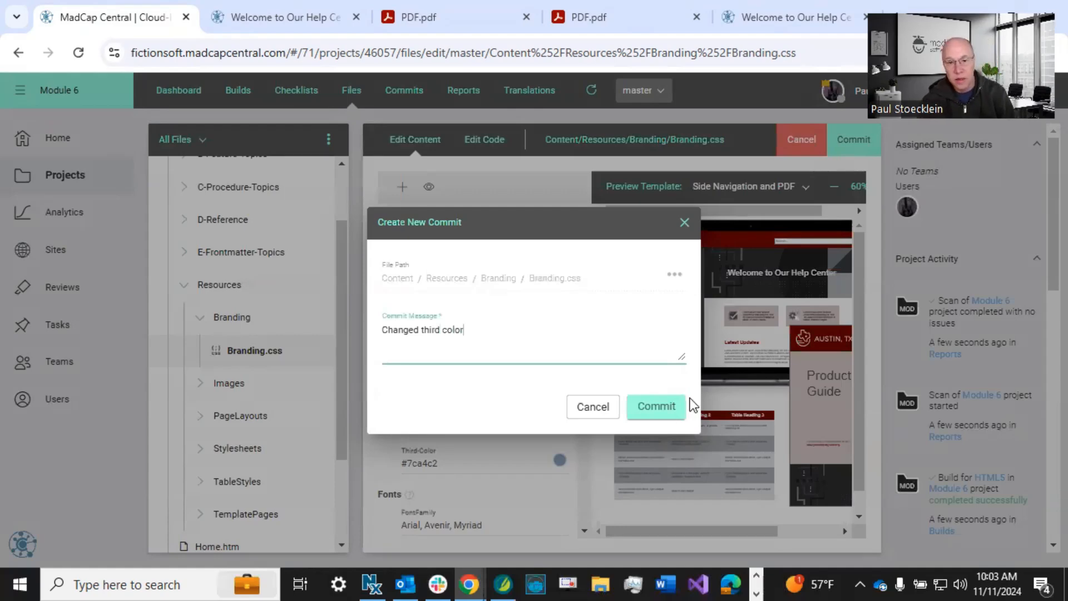
click(652, 406)
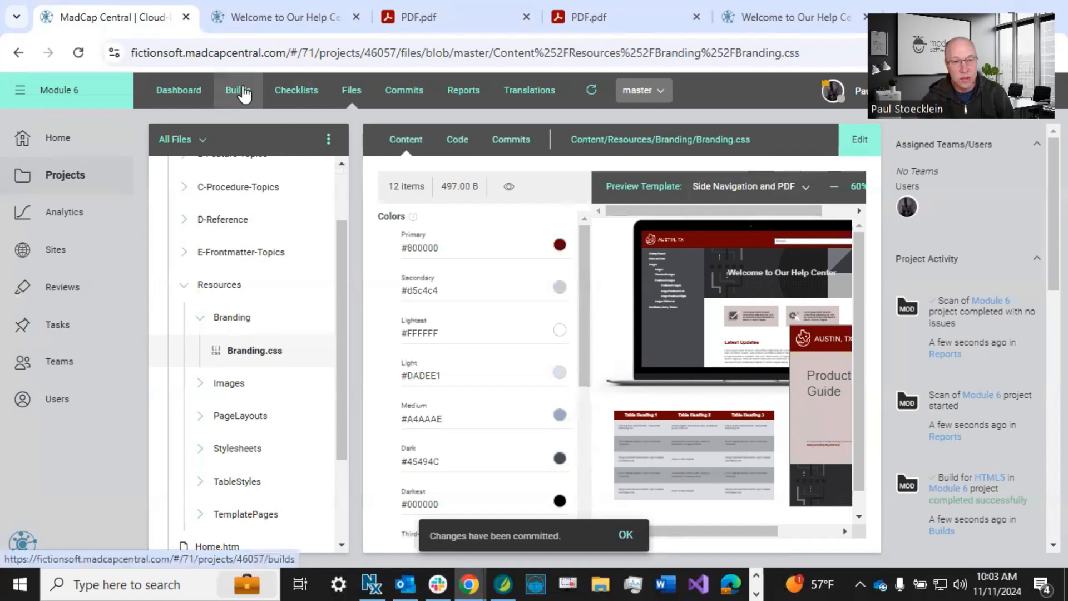
Go to the project's builds and queue another build of the HTML5 target from the master branch.
click(239, 91)
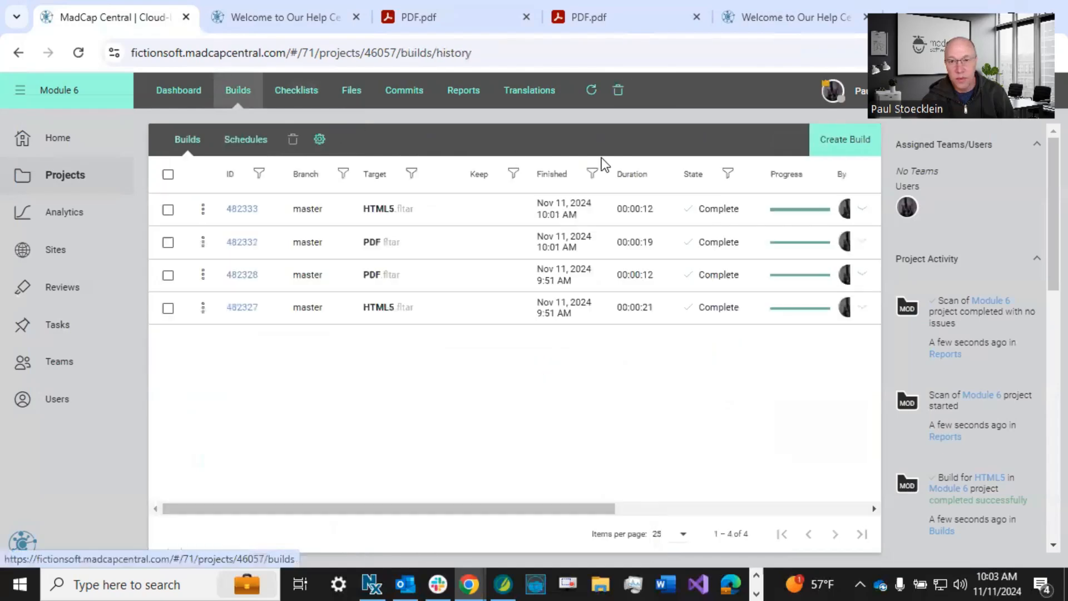
click(866, 149)
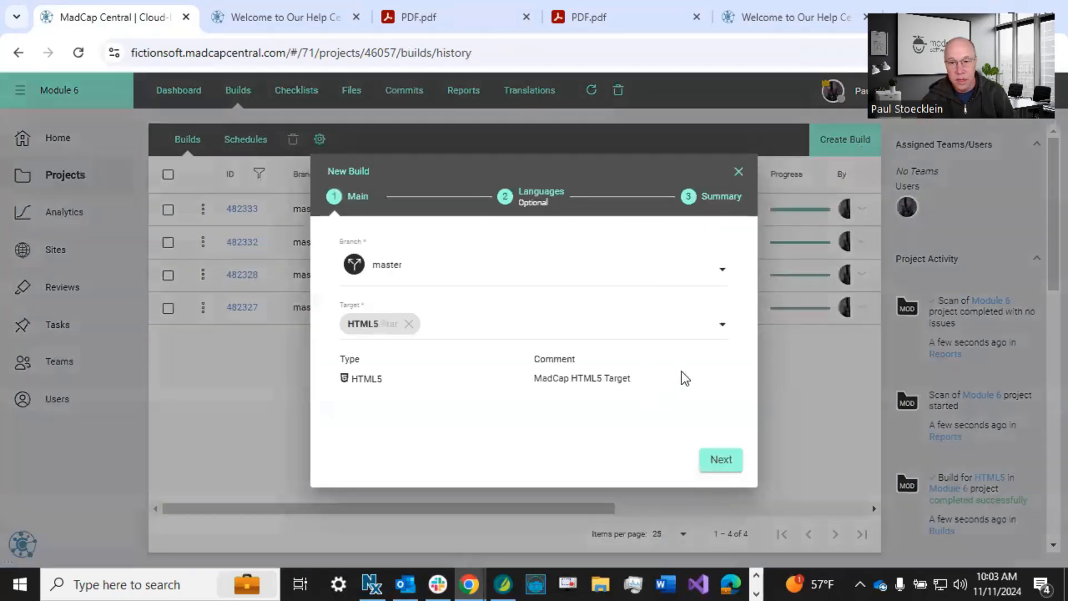
click(716, 462)
click(718, 461)
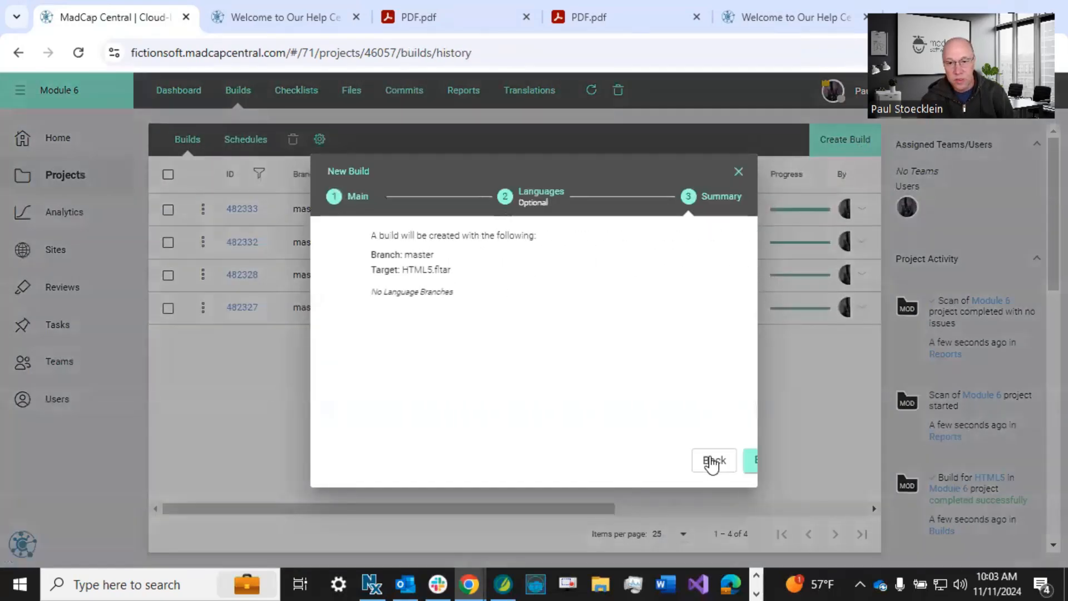
click(712, 462)
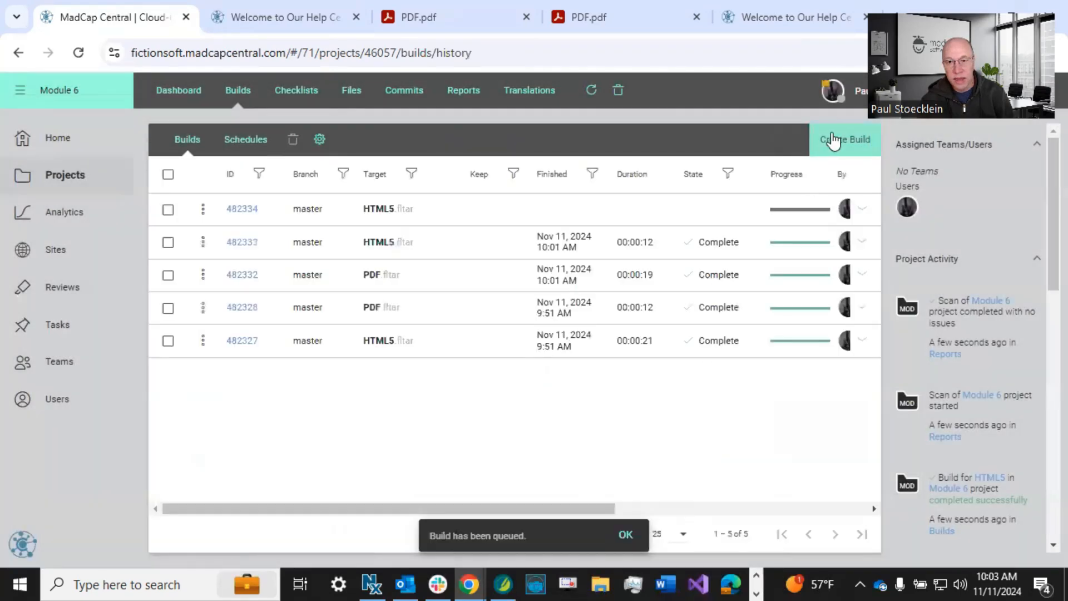
Create another build from the master branch, with PDF as its target and no additional language branches.
click(833, 139)
click(465, 318)
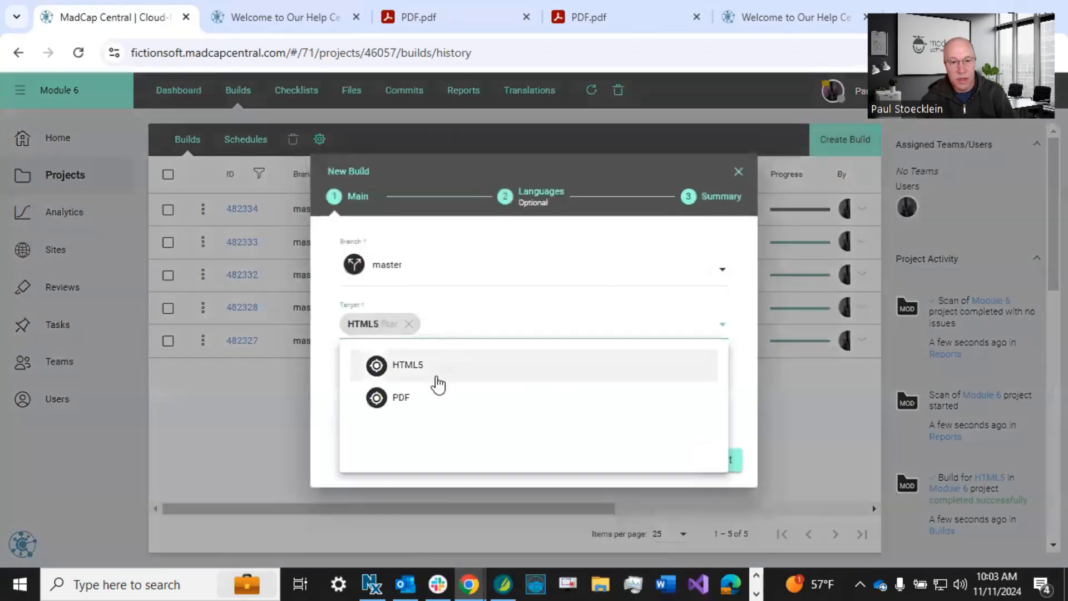
click(438, 394)
click(708, 463)
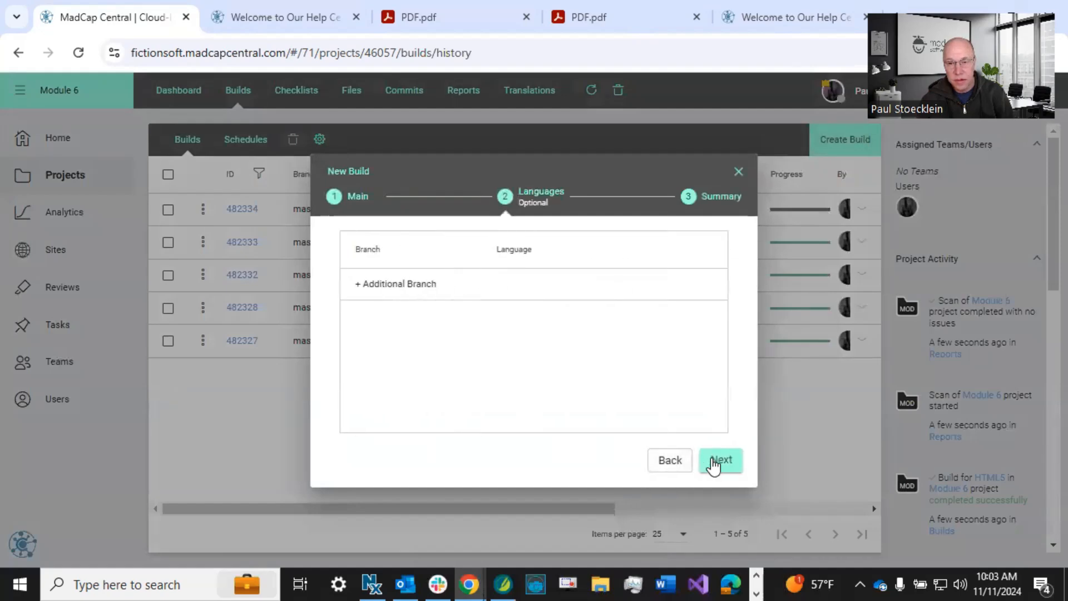
click(719, 465)
click(723, 465)
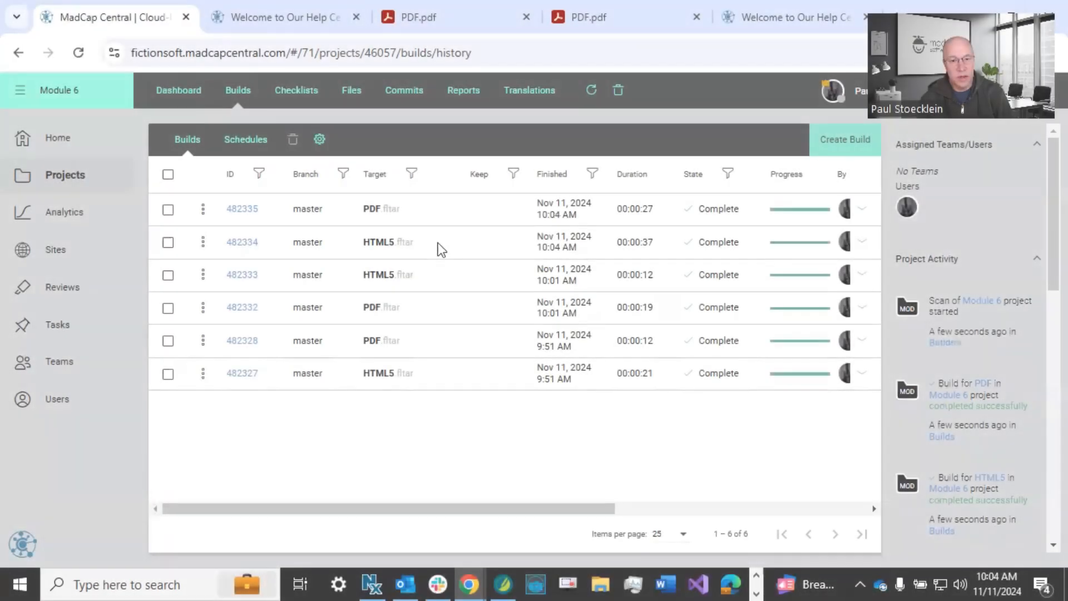
Open the latest HTML5 and PDF build outputs and check the heading color in each.
click(438, 242)
click(415, 283)
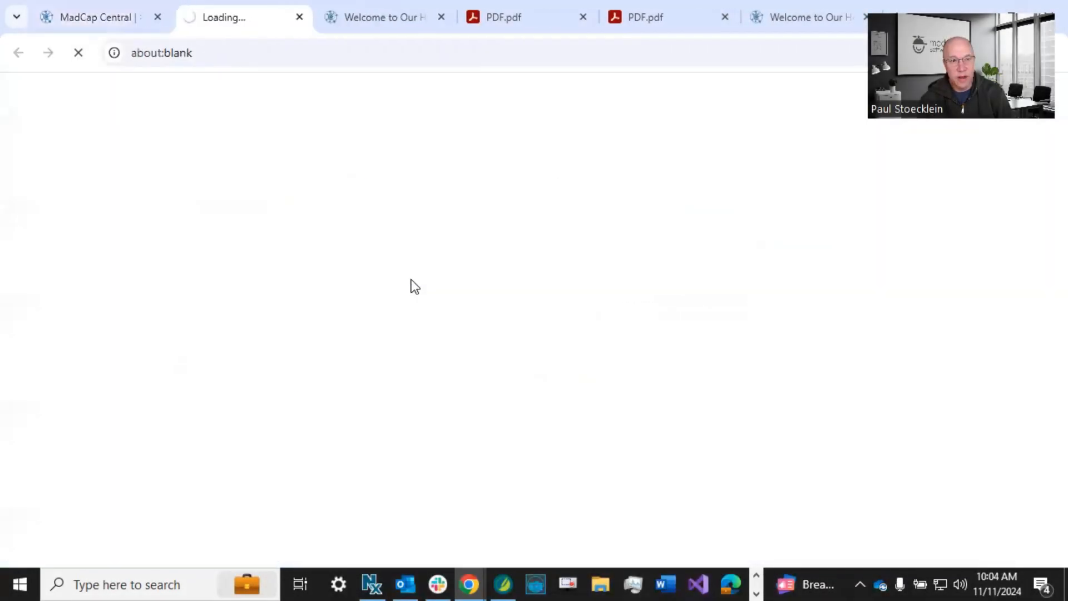
scroll(411, 284, down, 5)
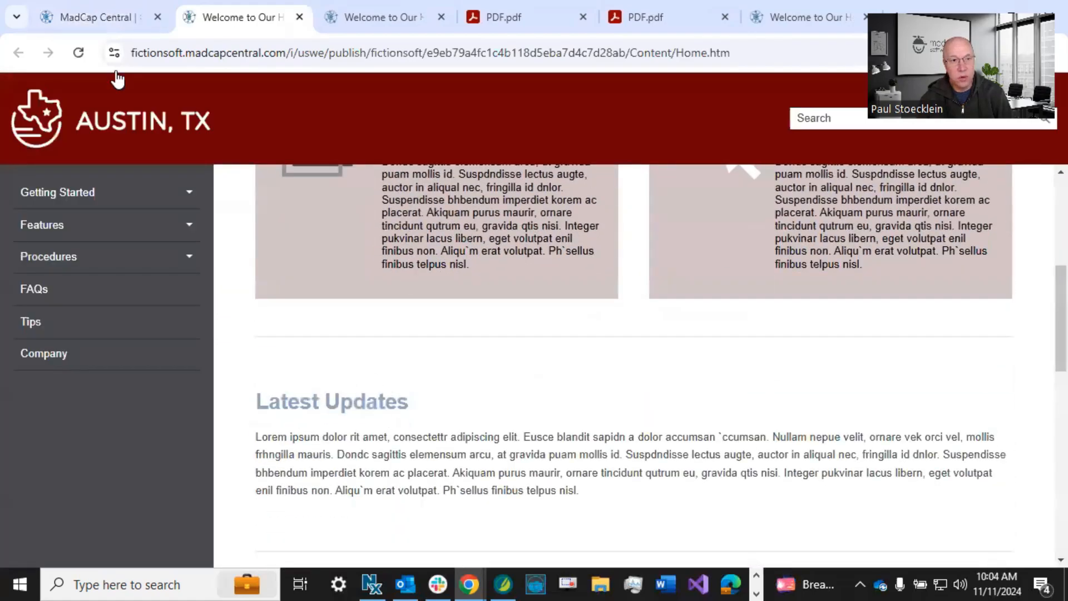
click(96, 19)
click(415, 218)
click(395, 242)
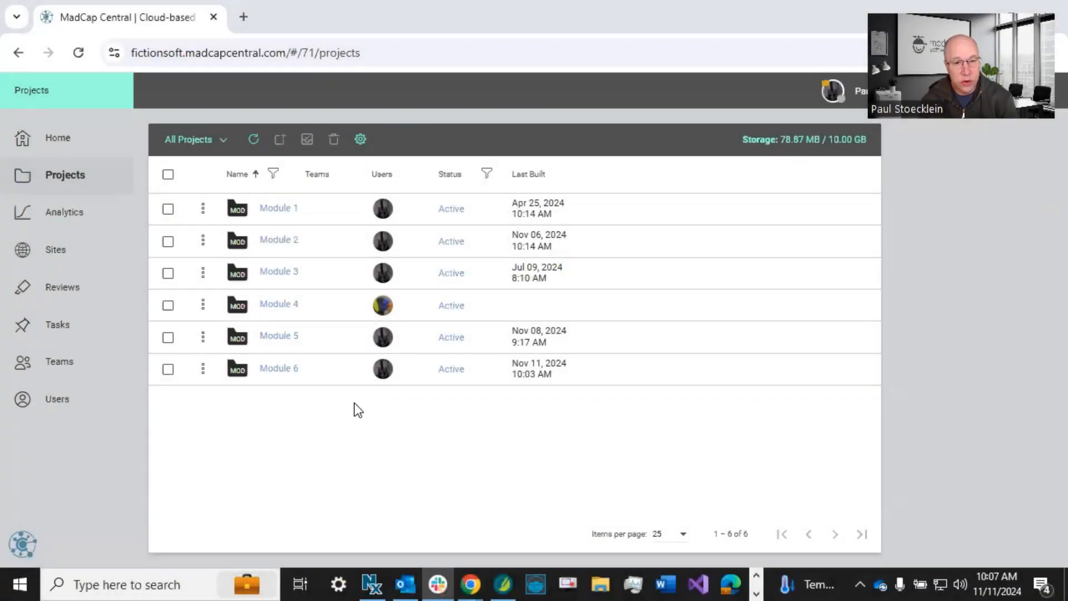
Open the Module 6 project's Getting-Started.htm from Content/A-Introduction-Topics for editing.
click(285, 367)
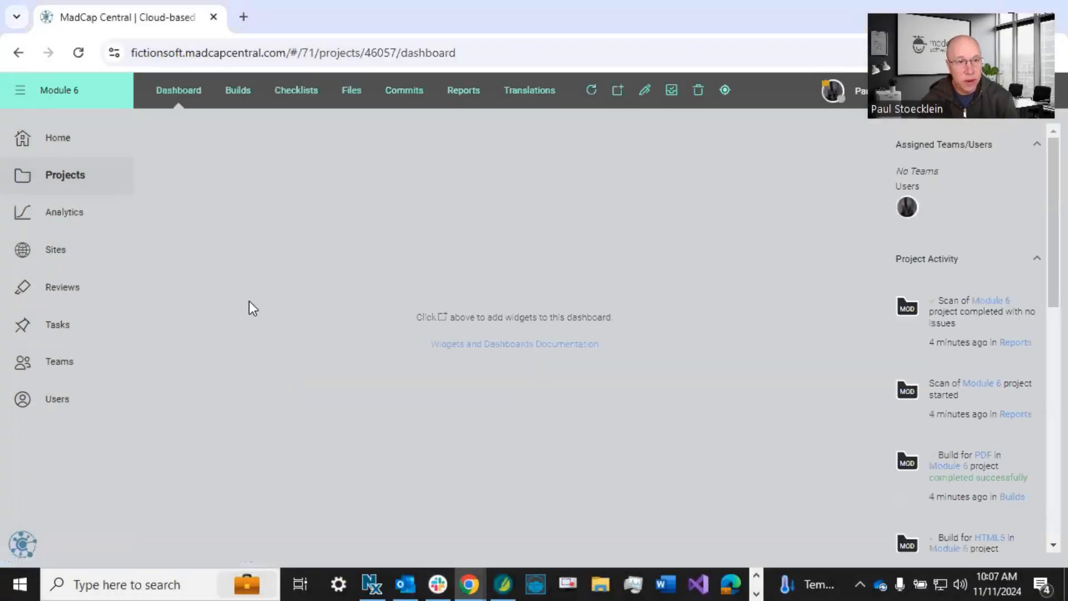
click(345, 91)
click(165, 177)
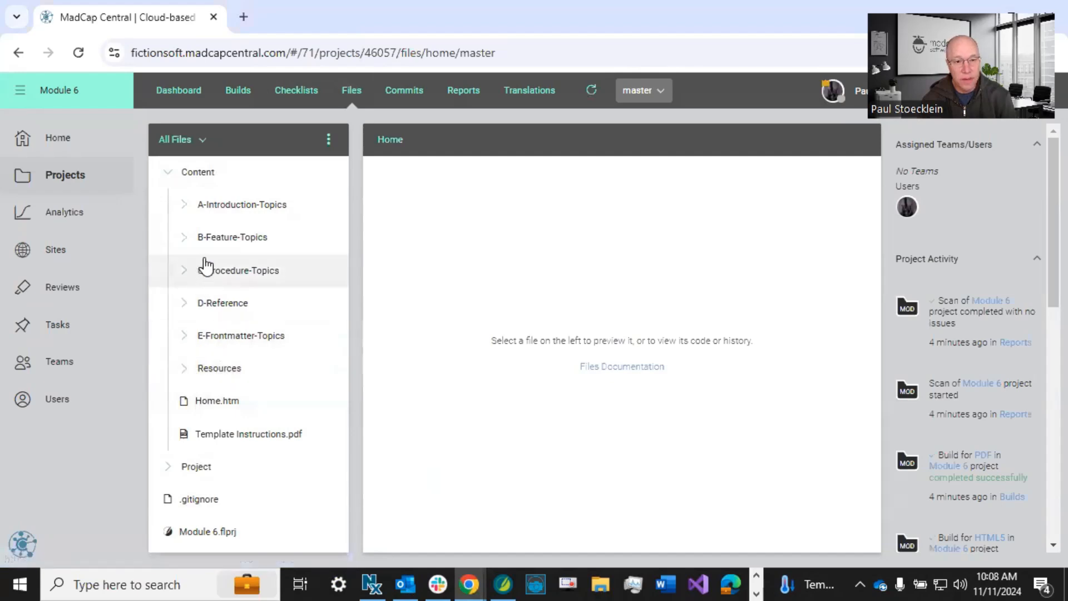
click(211, 212)
click(244, 239)
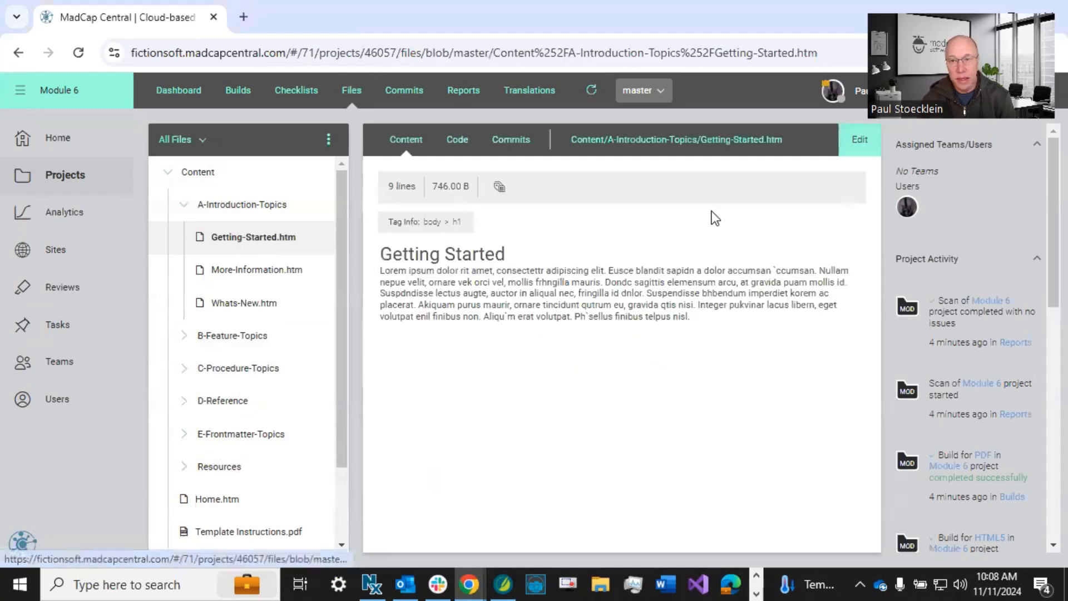
click(856, 152)
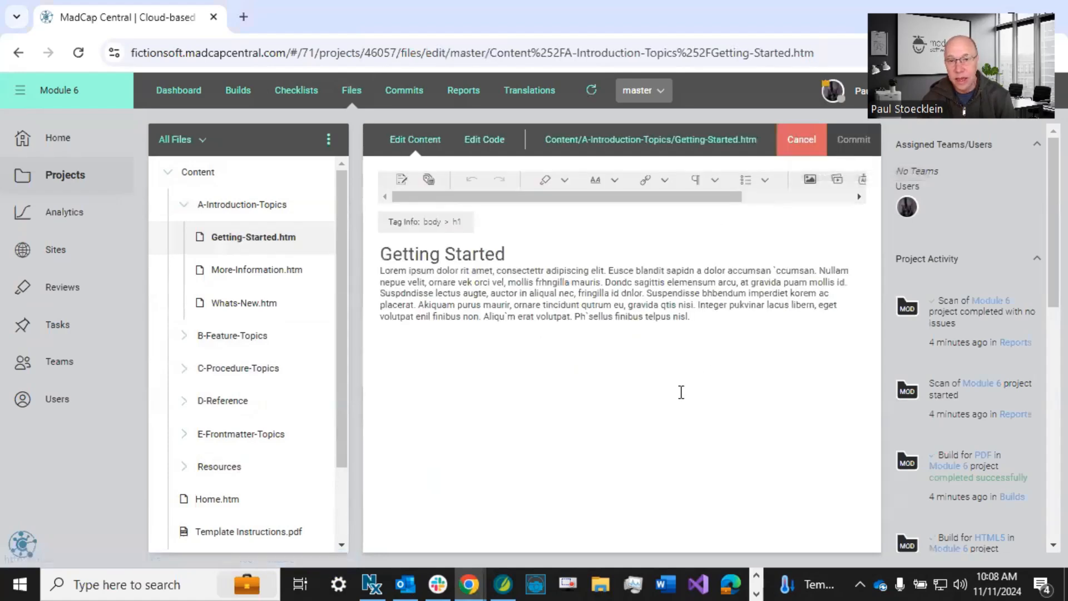
Add an empty paragraph below the Getting Started body text and start inserting an image there.
click(714, 316)
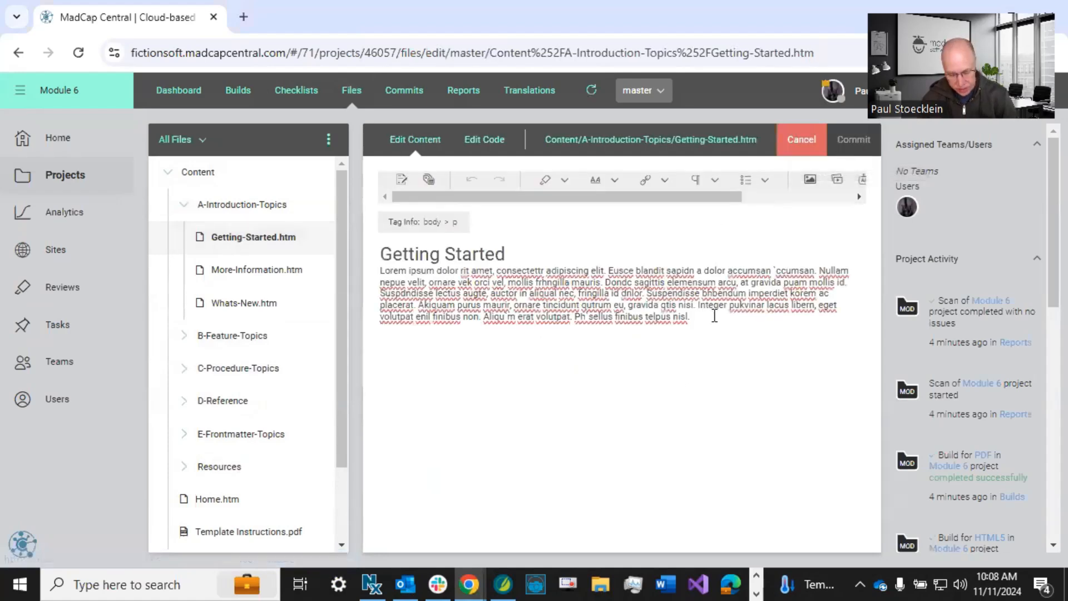
key(Return)
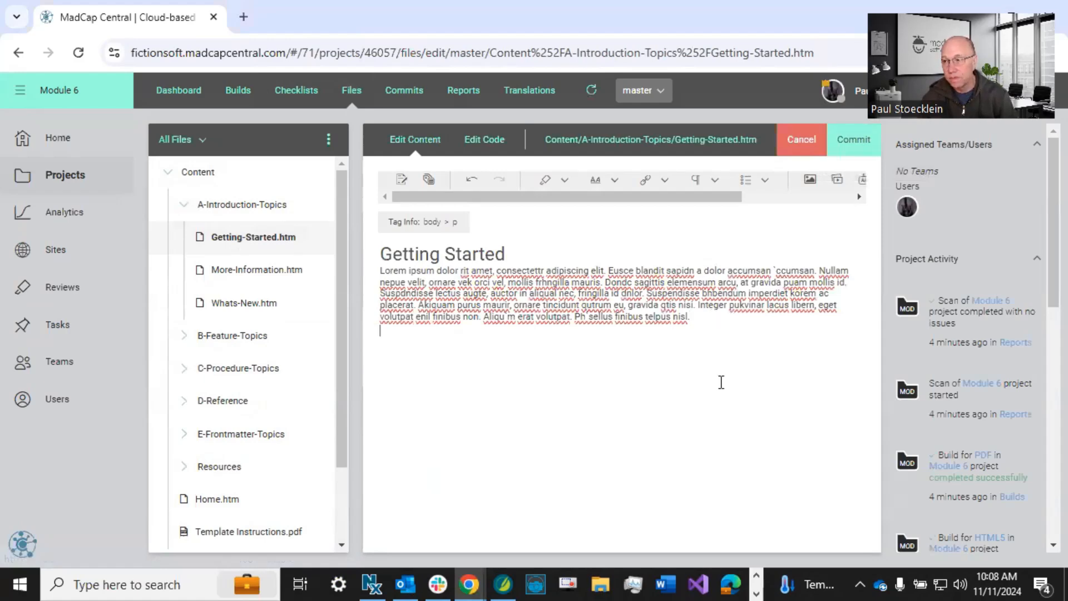
click(808, 179)
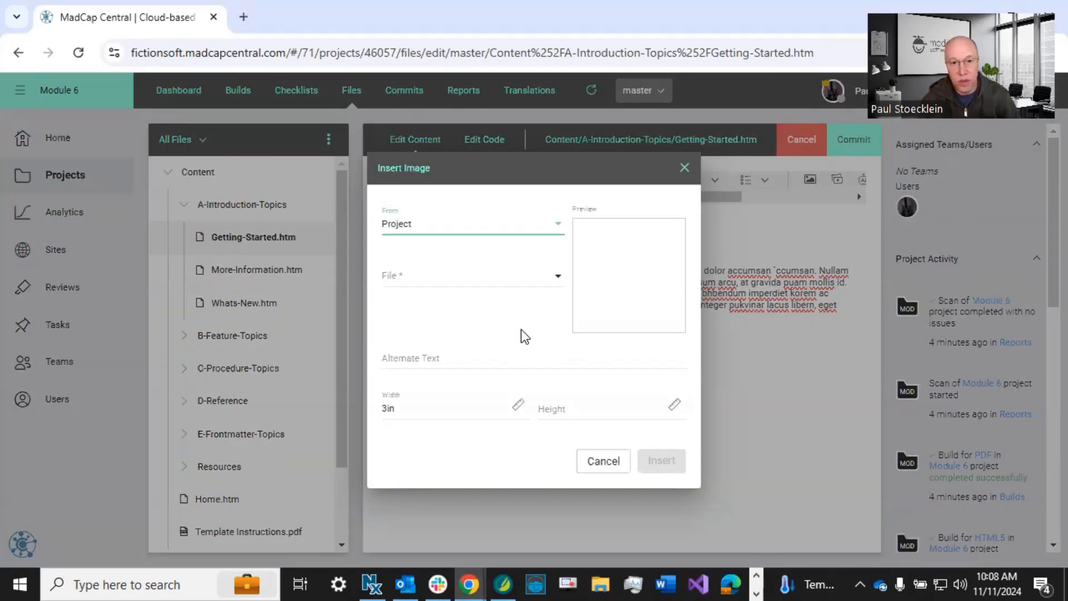
click(487, 169)
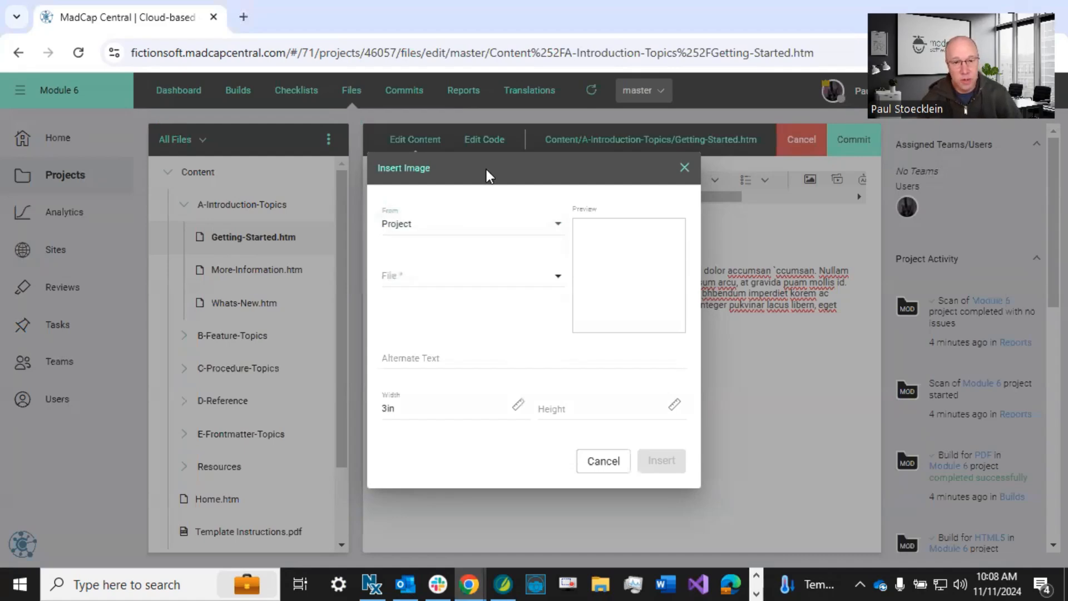
Try Web as the image source and switch back to Project.
click(463, 225)
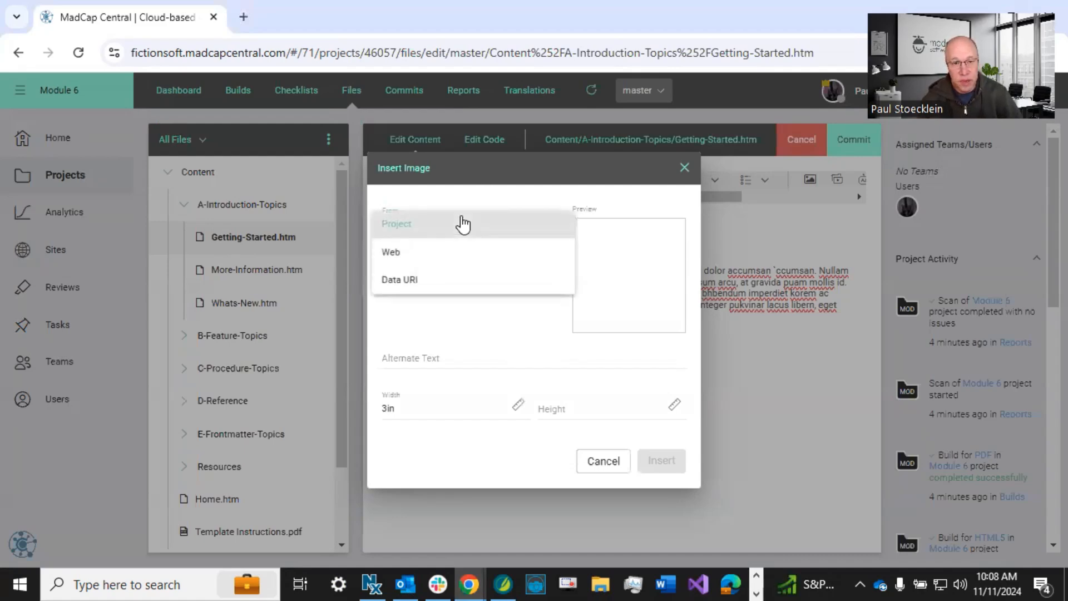
click(421, 229)
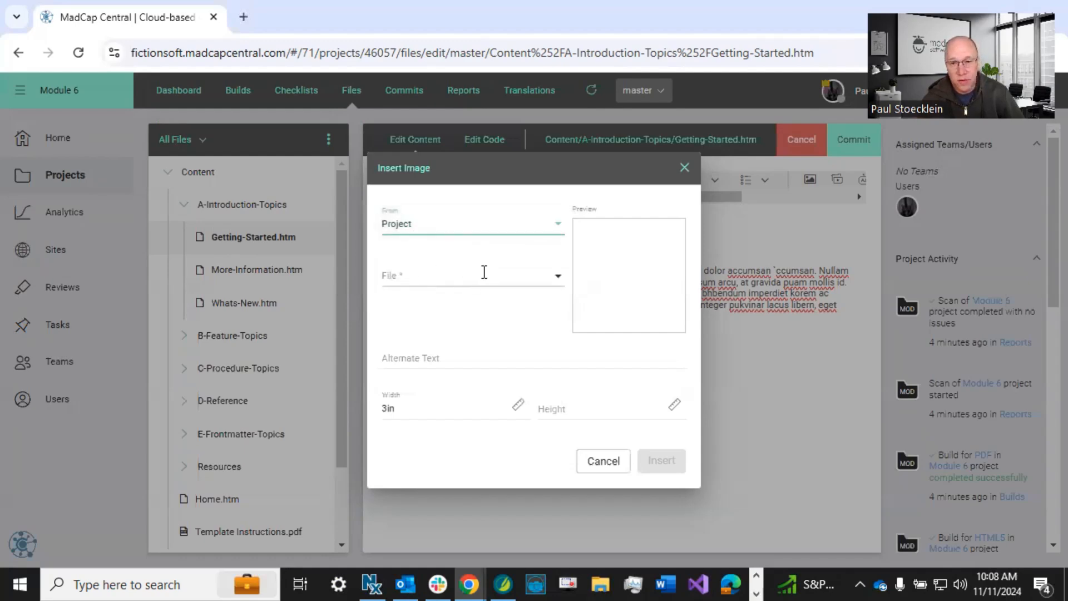
click(431, 226)
click(425, 256)
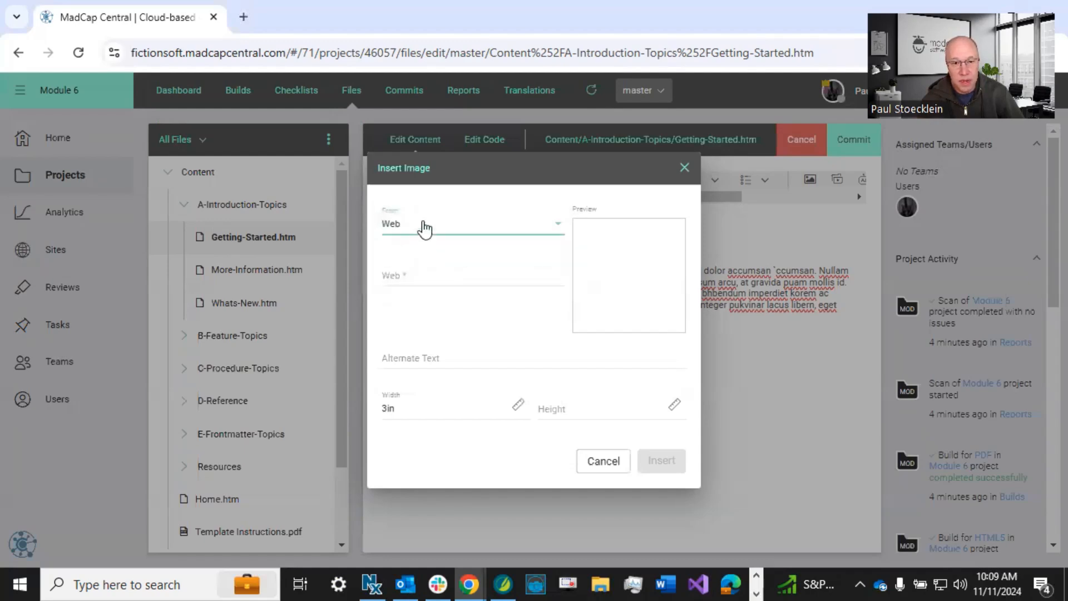
click(422, 229)
click(425, 198)
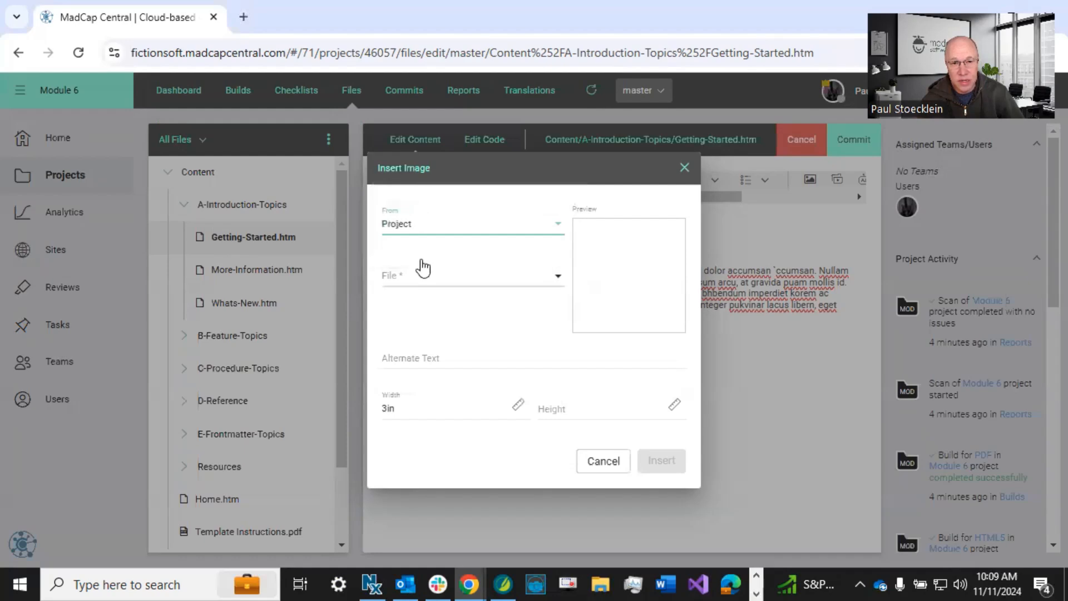
Choose Two-Beagles.png from the project's Images folder and set its alternate text to "Photograph of two beagles playing.".
click(443, 272)
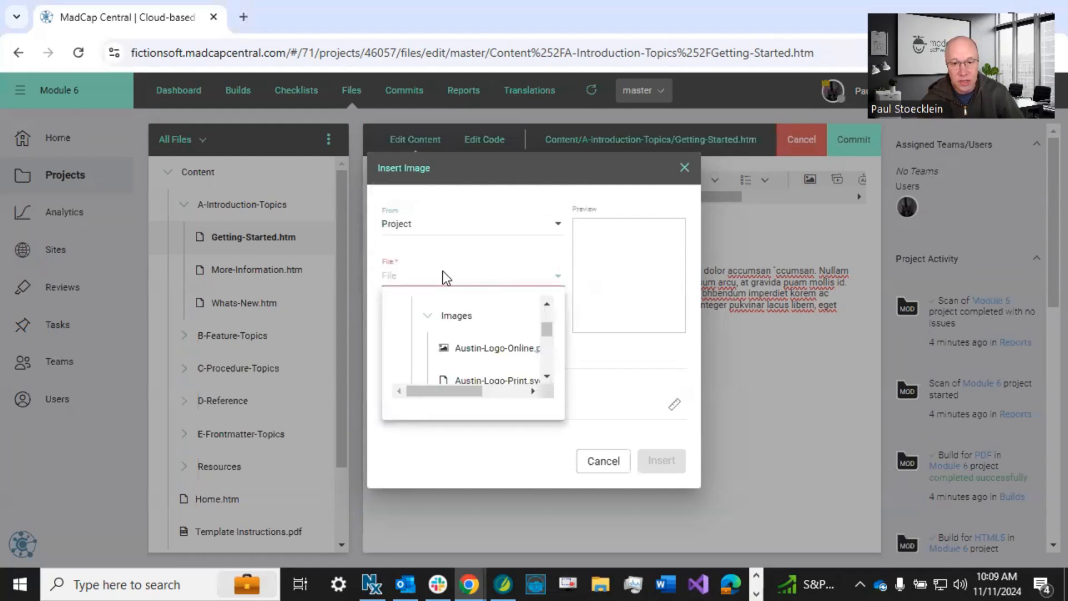
drag(549, 328, 549, 344)
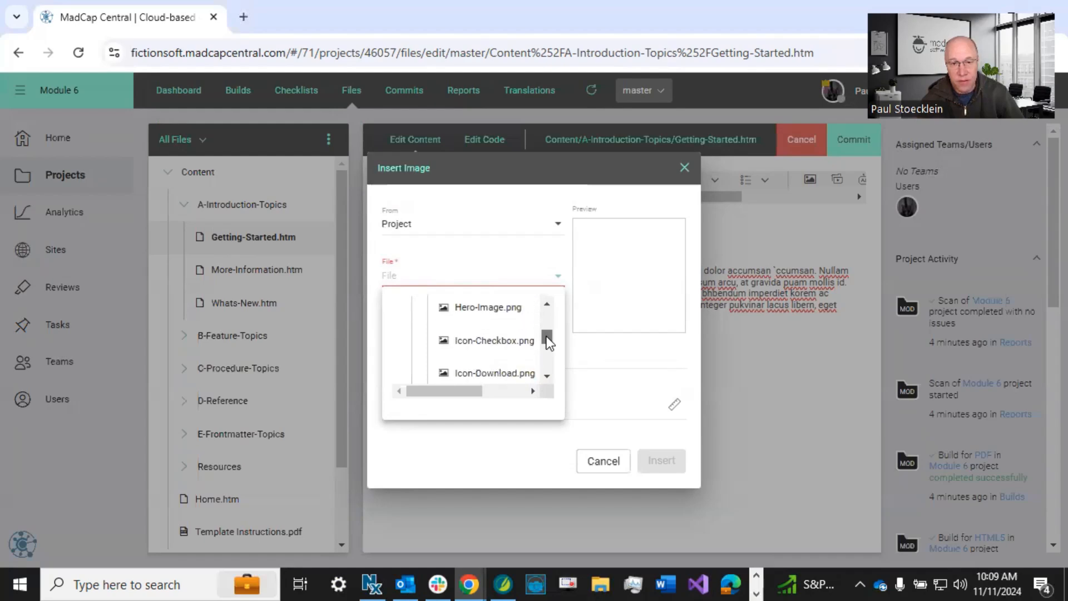
scroll(533, 354, down, 5)
scroll(529, 357, down, 2)
scroll(523, 358, up, 2)
click(477, 360)
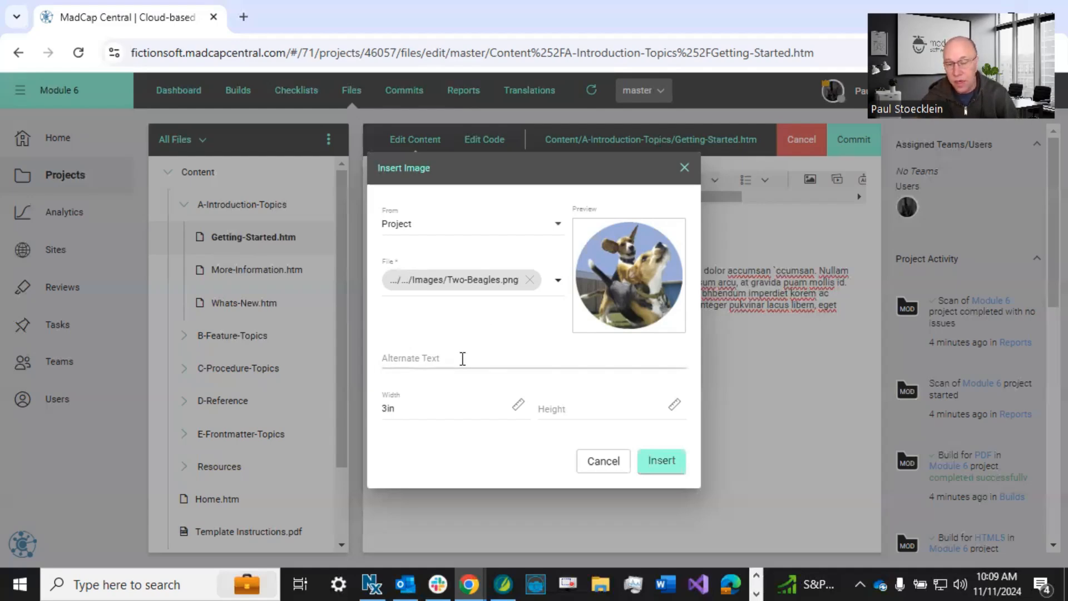
click(463, 359)
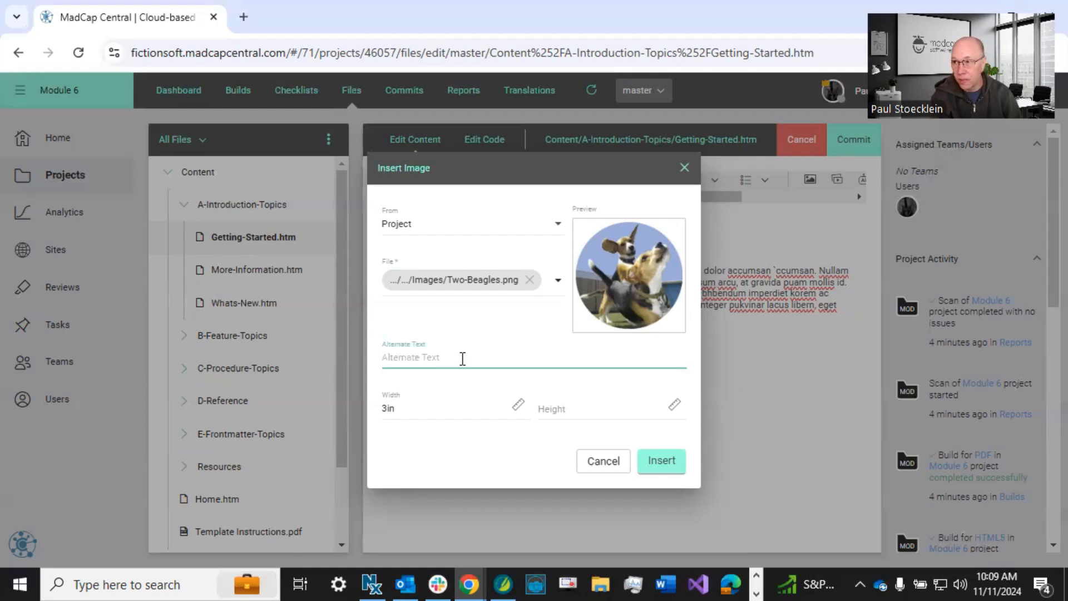
text(Photograph of two beagles playing.)
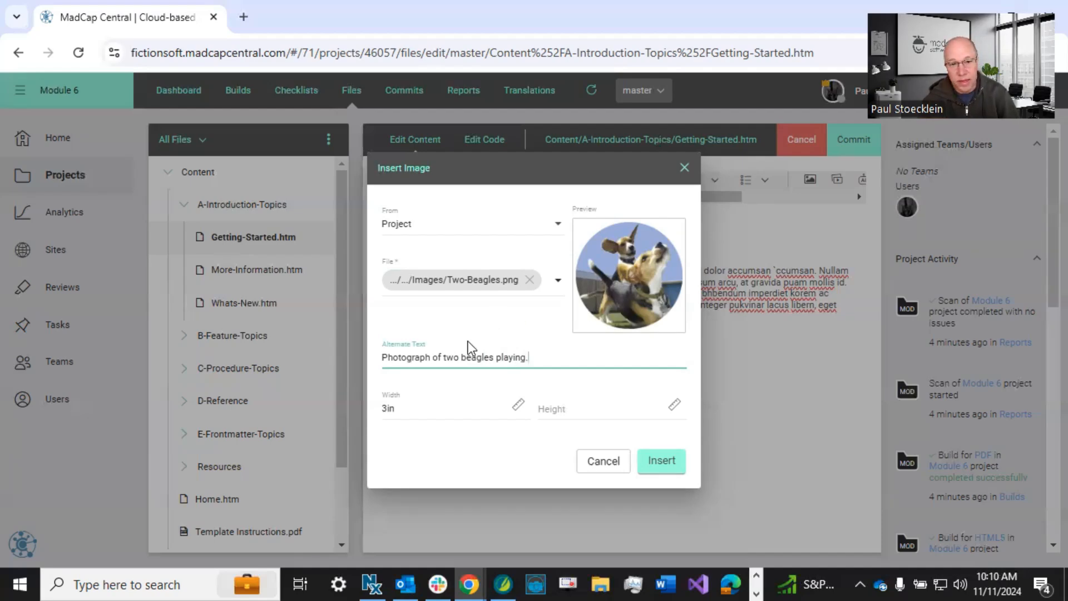
Clear the image's preset width and insert the image into the topic.
drag(424, 410, 376, 424)
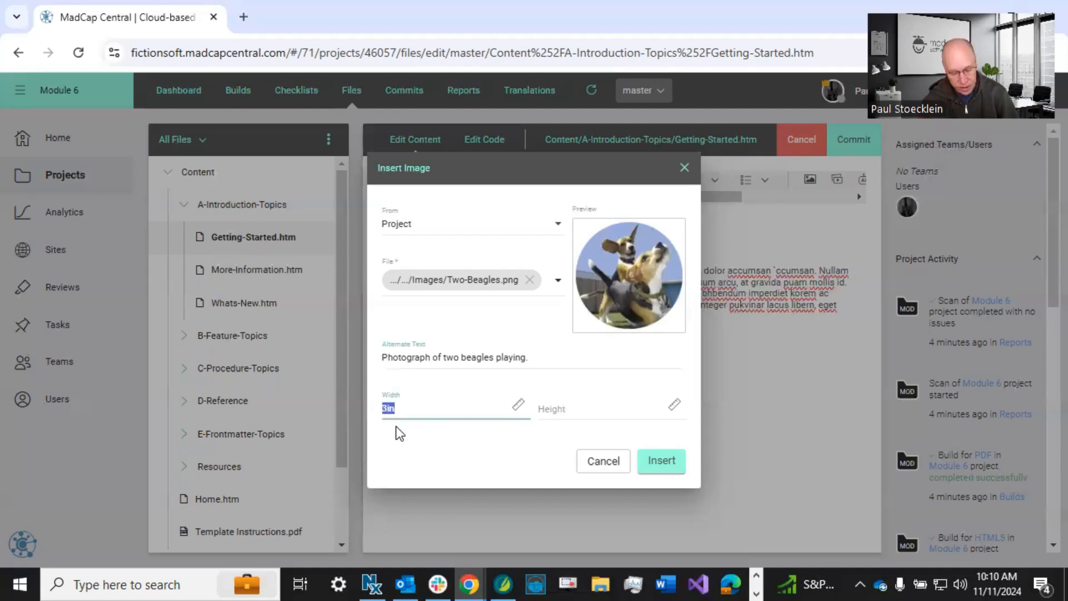
key(BackSpace)
click(454, 449)
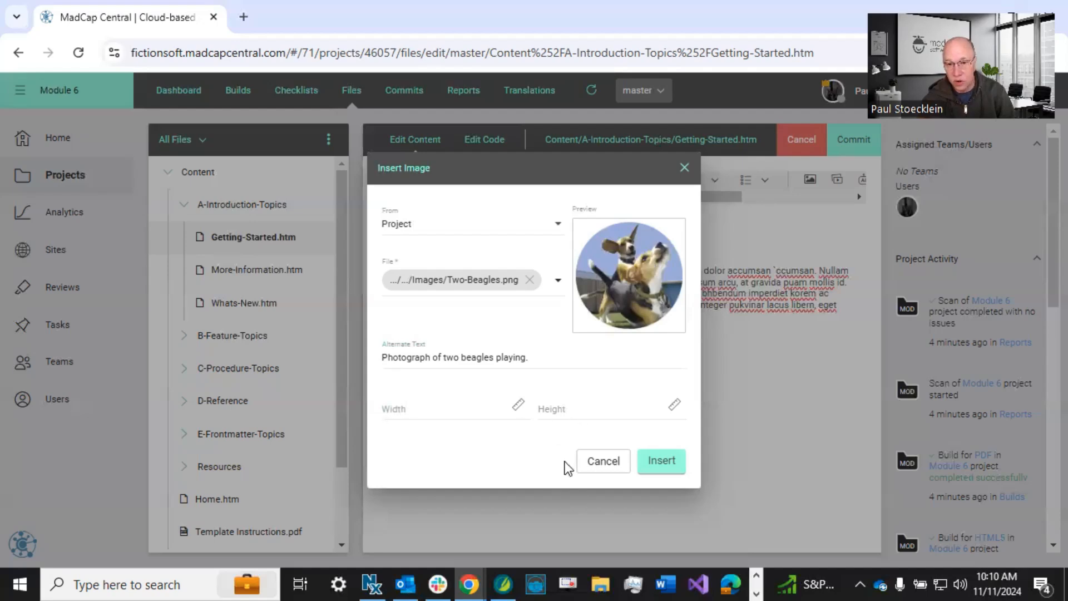
click(658, 462)
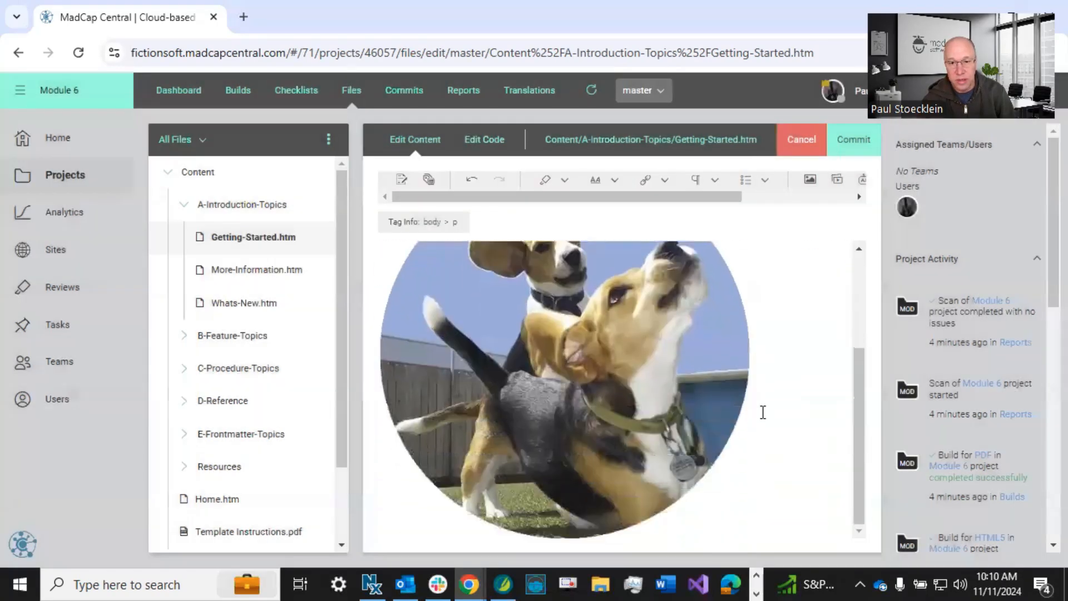
scroll(762, 412, up, 3)
scroll(763, 421, down, 1)
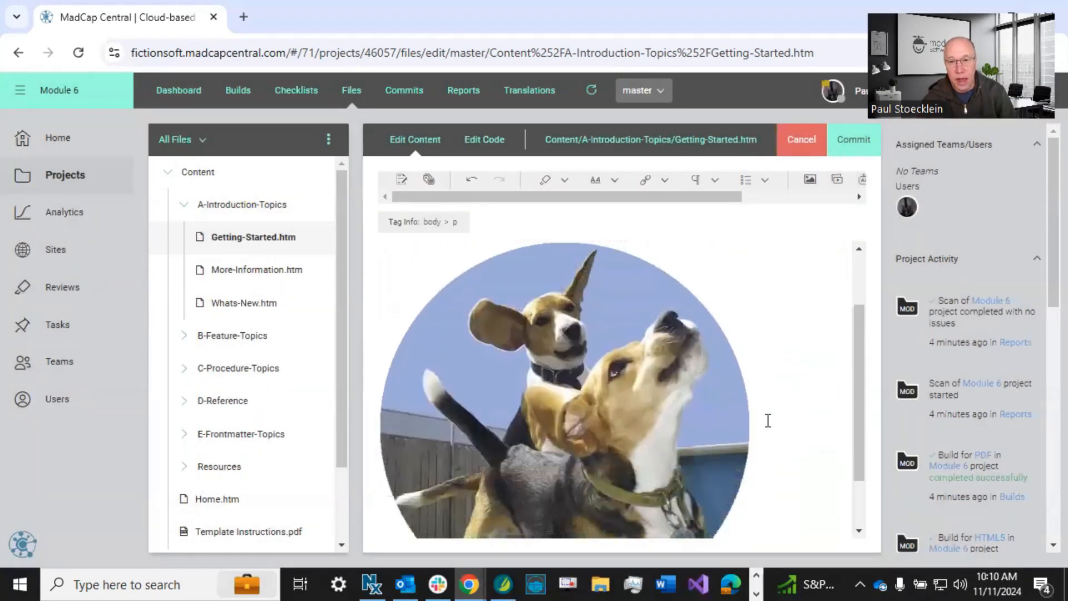
scroll(768, 420, up, 3)
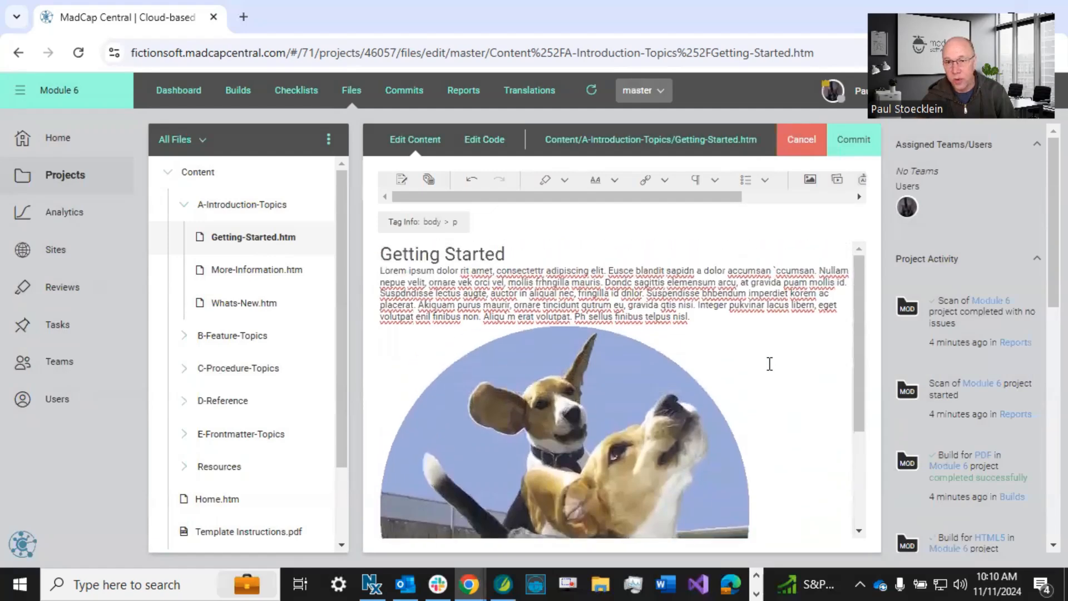
Open the inserted two-beagles image for editing, ready to enter a width.
click(582, 384)
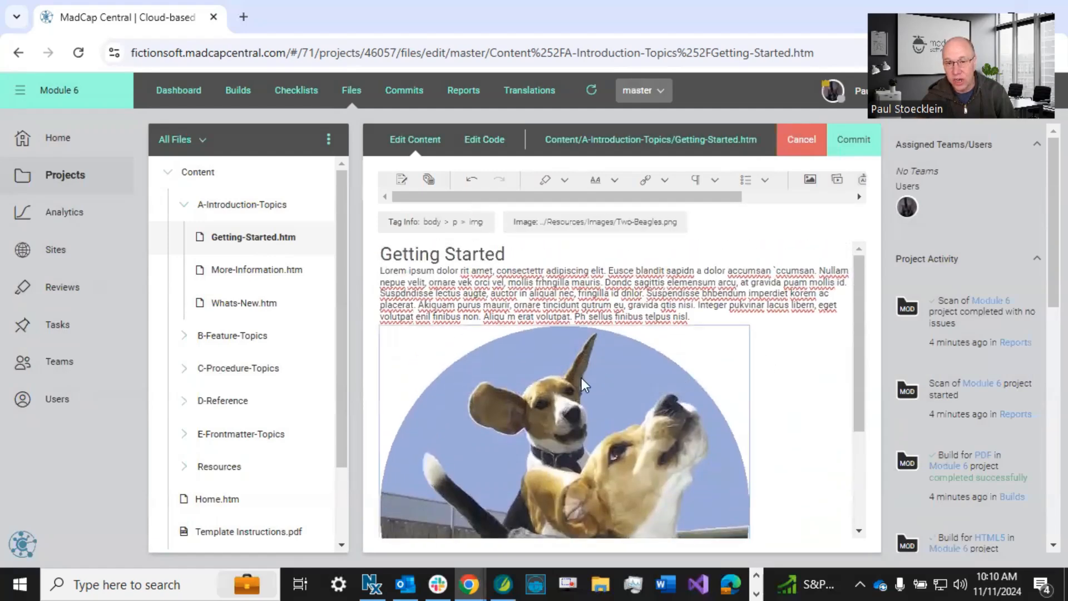
click(811, 181)
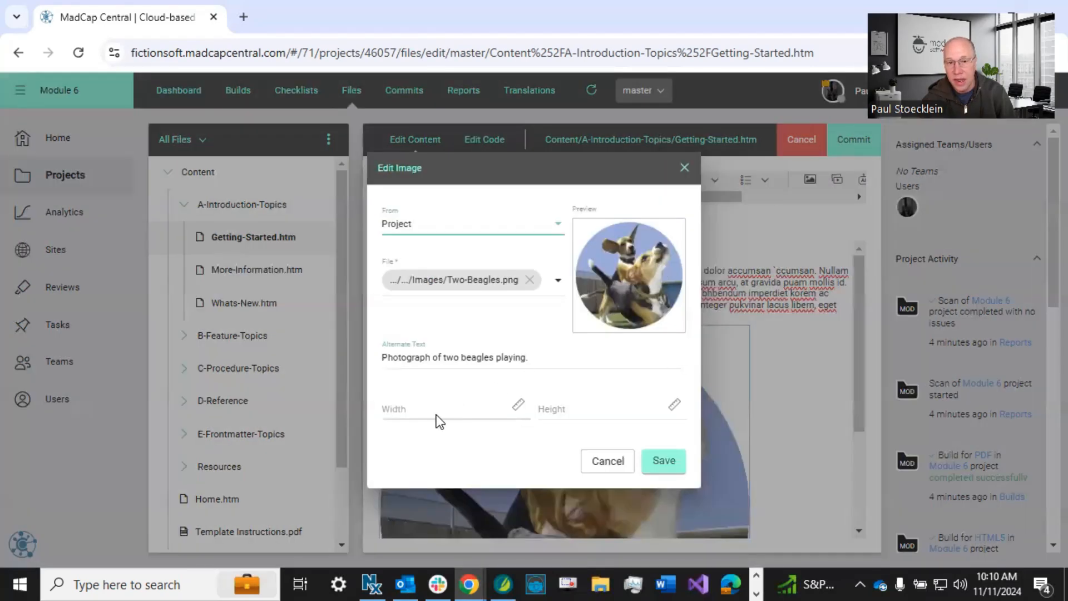
click(431, 412)
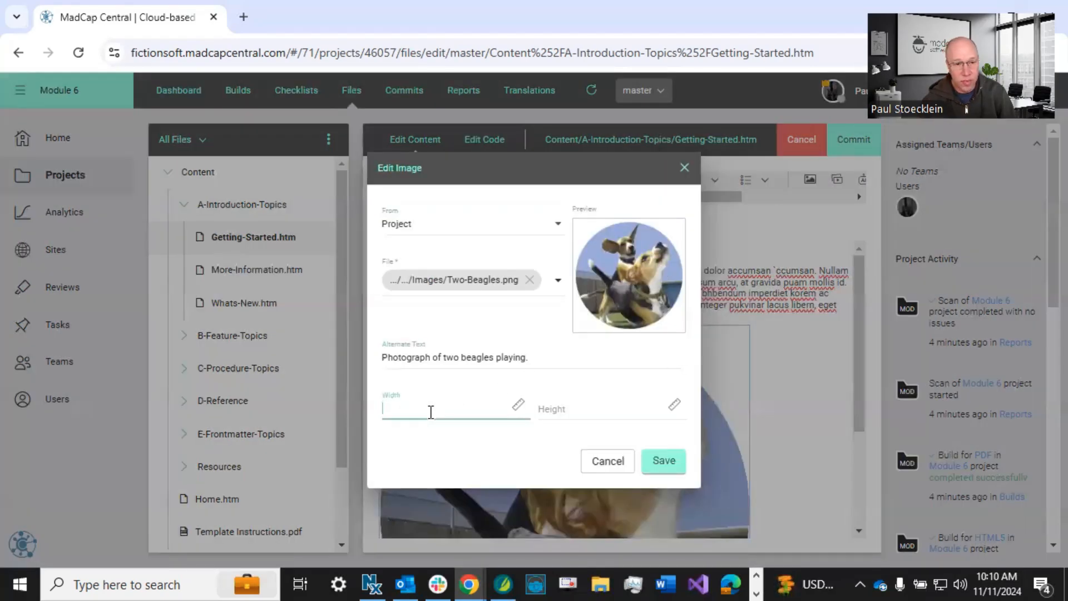
Look through the predefined width values offered for the image and close them without choosing one.
click(521, 405)
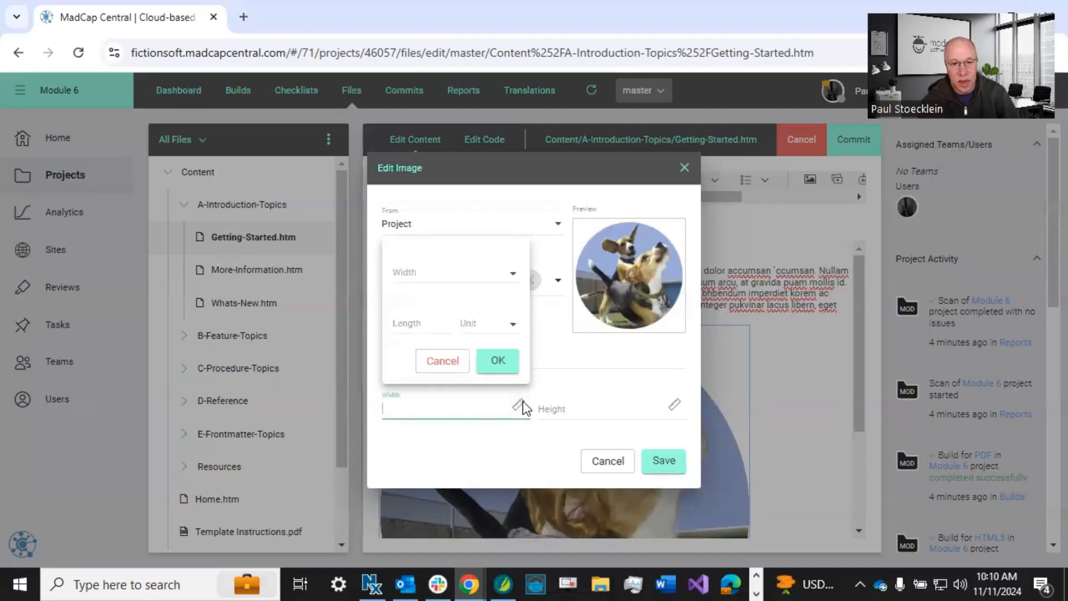
click(510, 272)
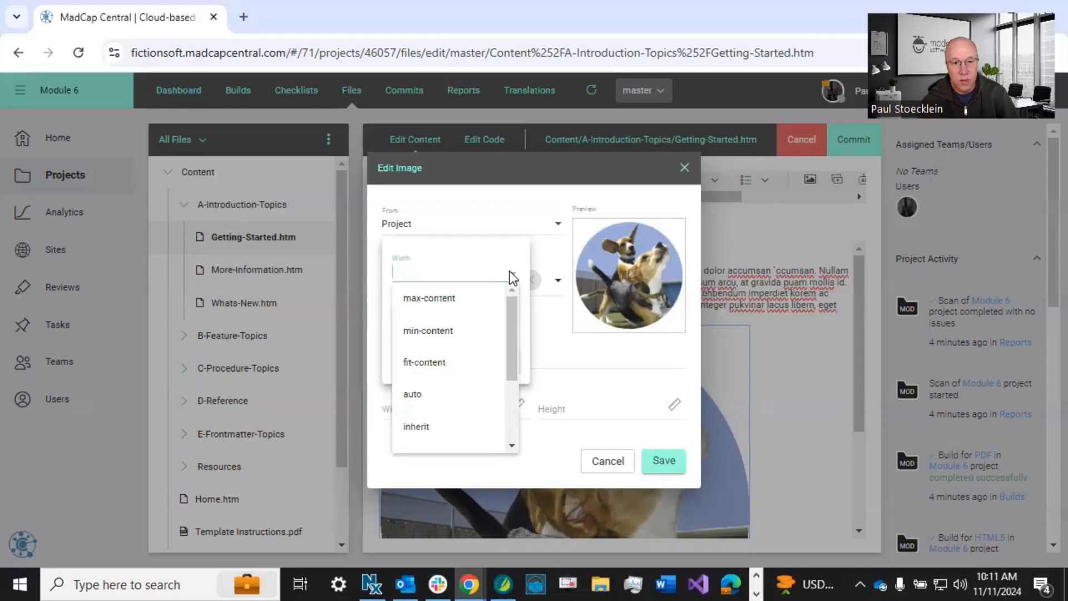
drag(509, 299, 499, 264)
click(502, 245)
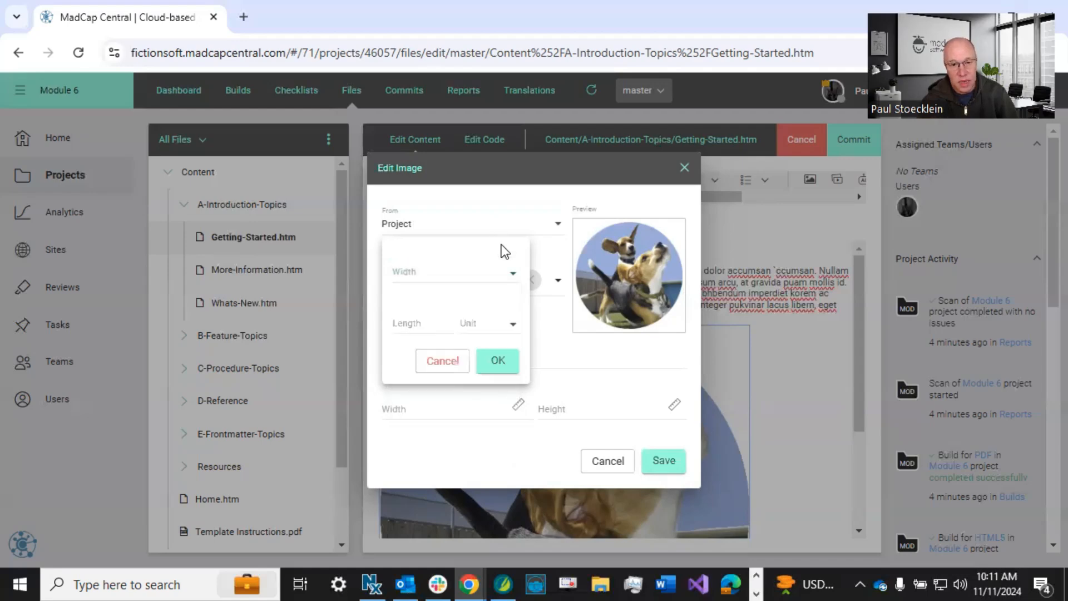
click(561, 361)
Set the image's width to 3in and height to 6in, and save the image settings.
click(422, 402)
text(3in)
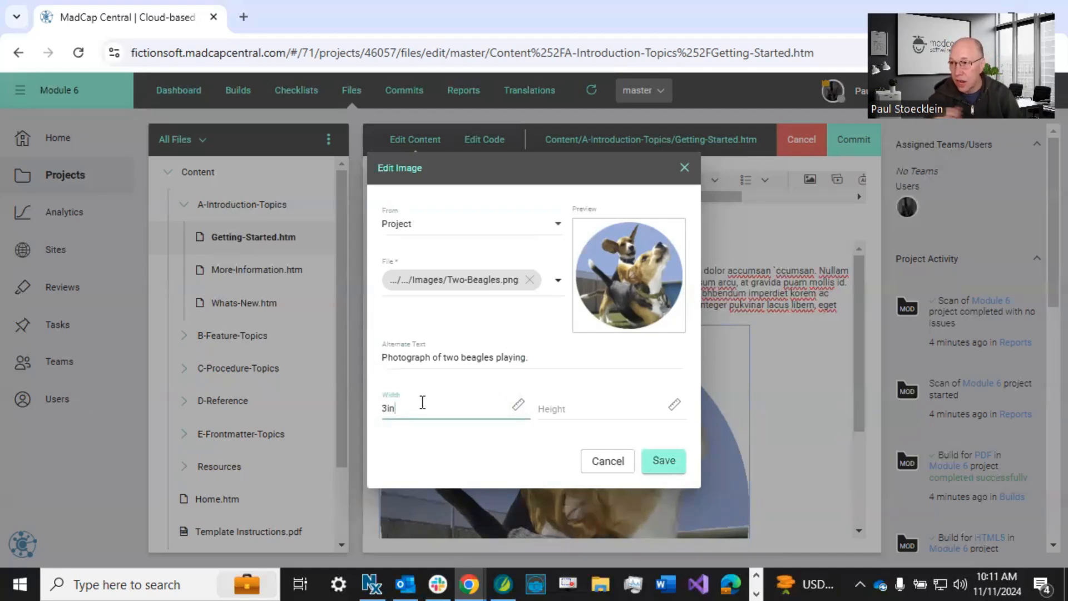
click(578, 409)
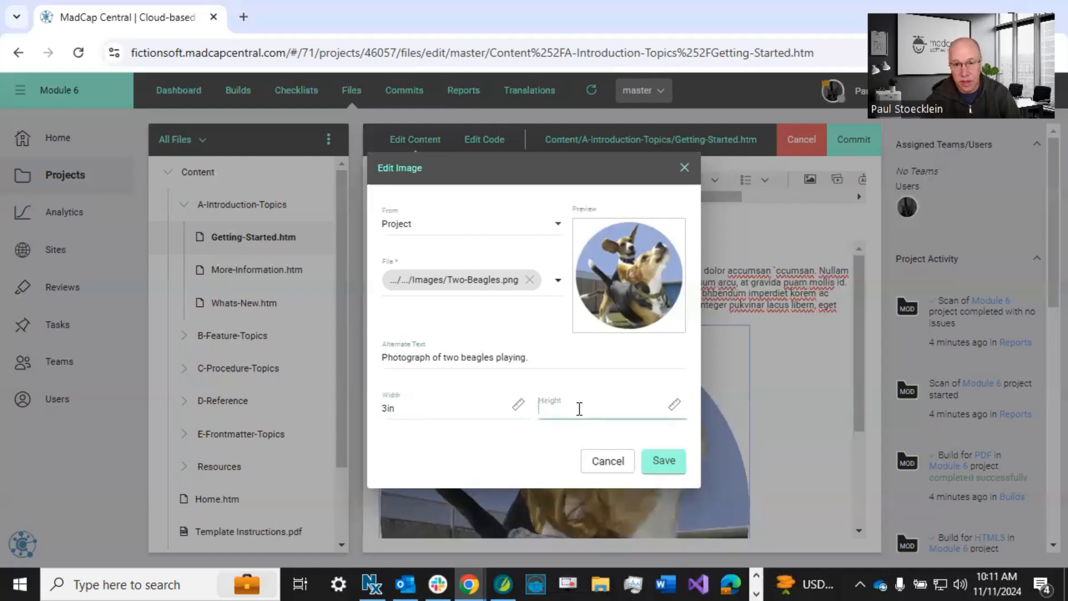
text(6in)
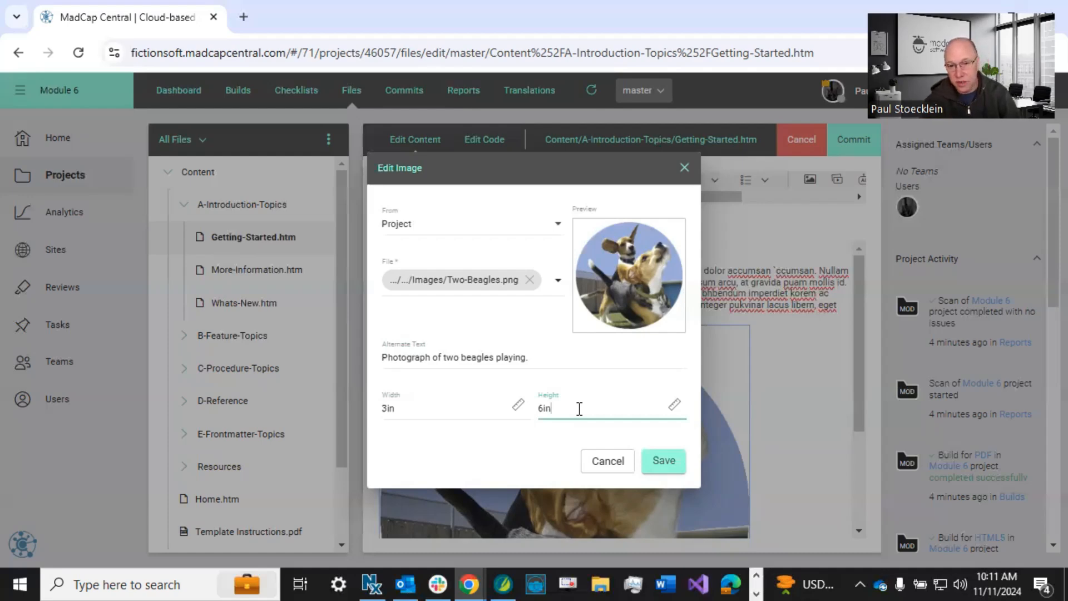
click(662, 460)
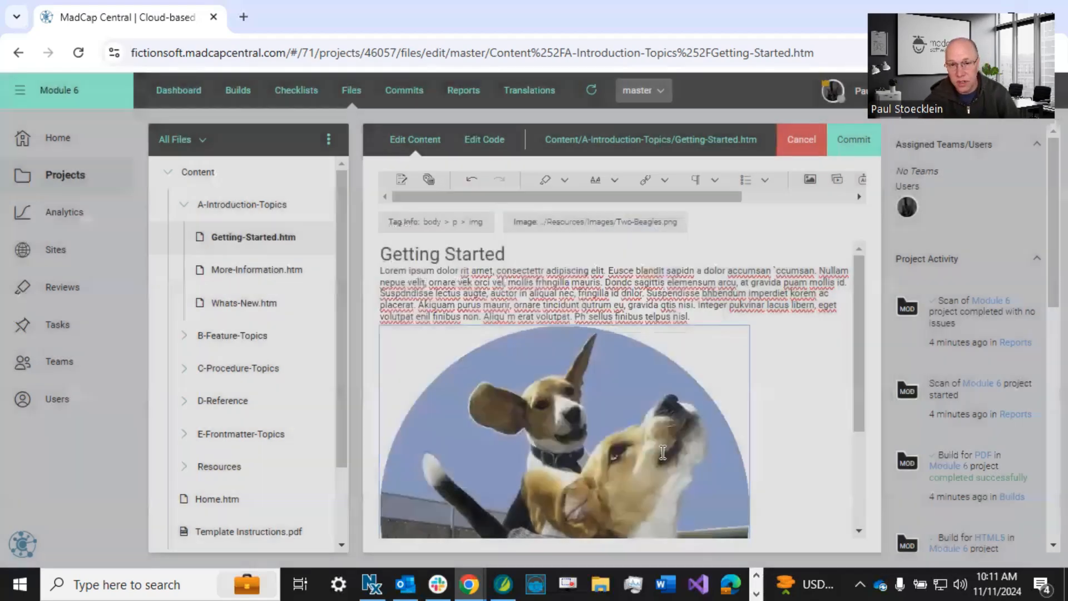
scroll(611, 373, down, 5)
scroll(611, 375, up, 5)
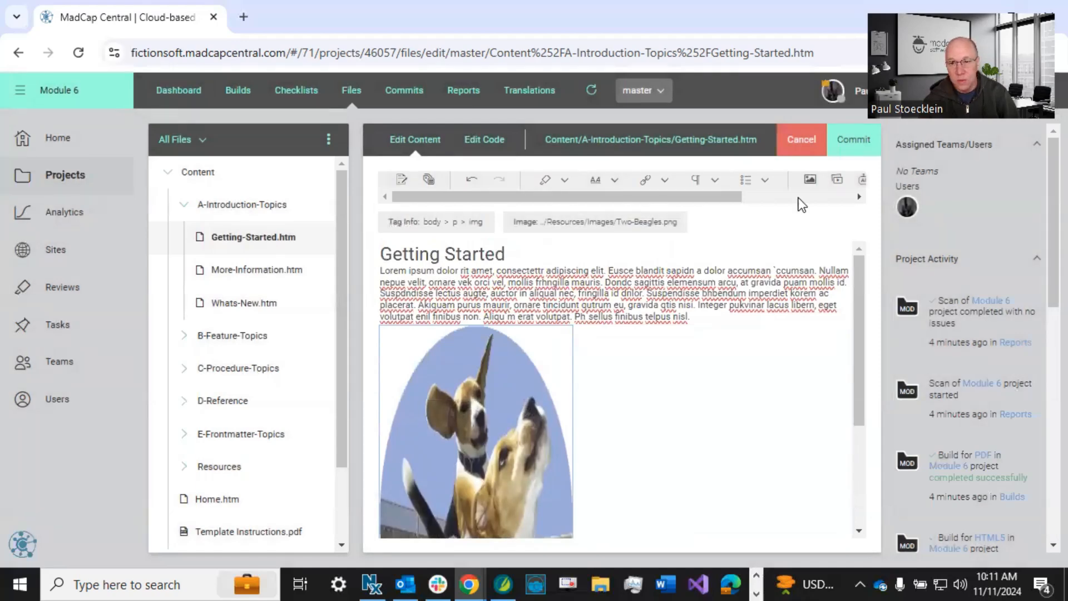
Reopen the image settings, clear the height while keeping the width, and save.
click(808, 180)
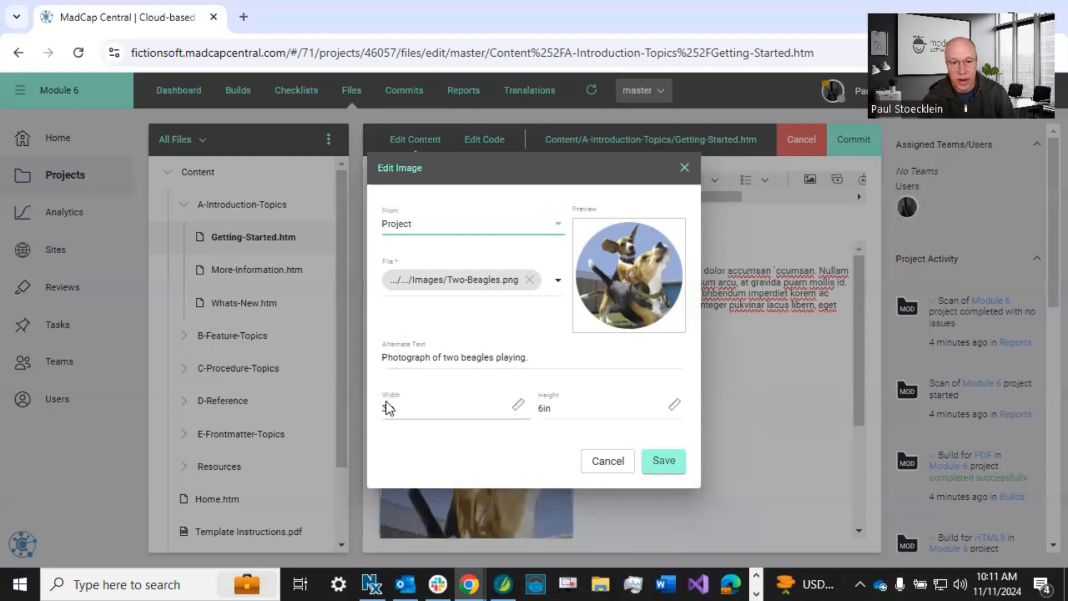
double_click(556, 409)
key(BackSpace)
click(538, 460)
click(665, 460)
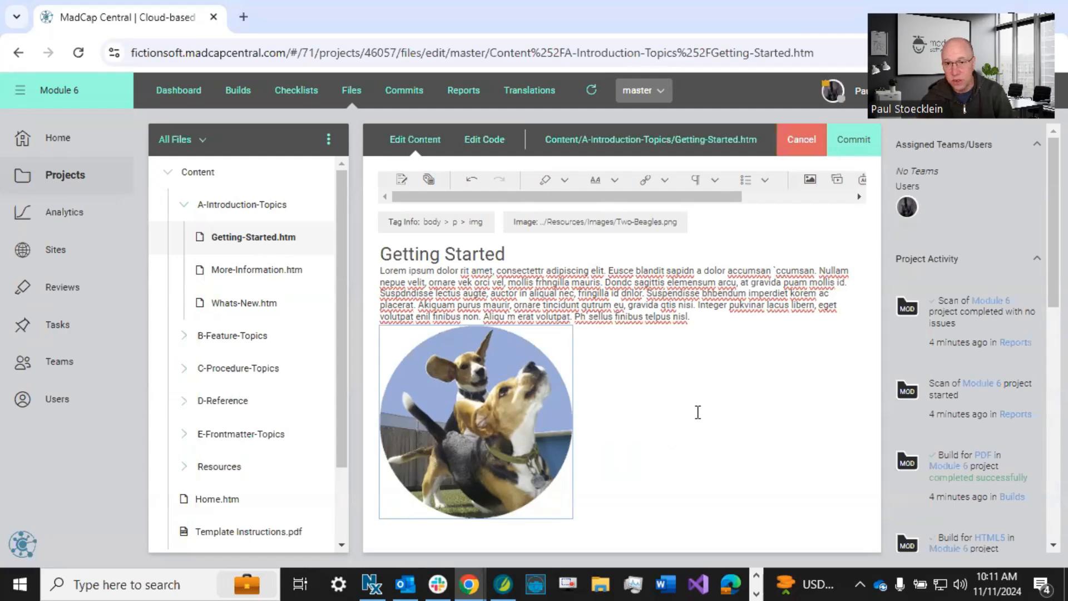
Commit the changes to Getting-Started.htm with the commit message "Edited image".
click(851, 140)
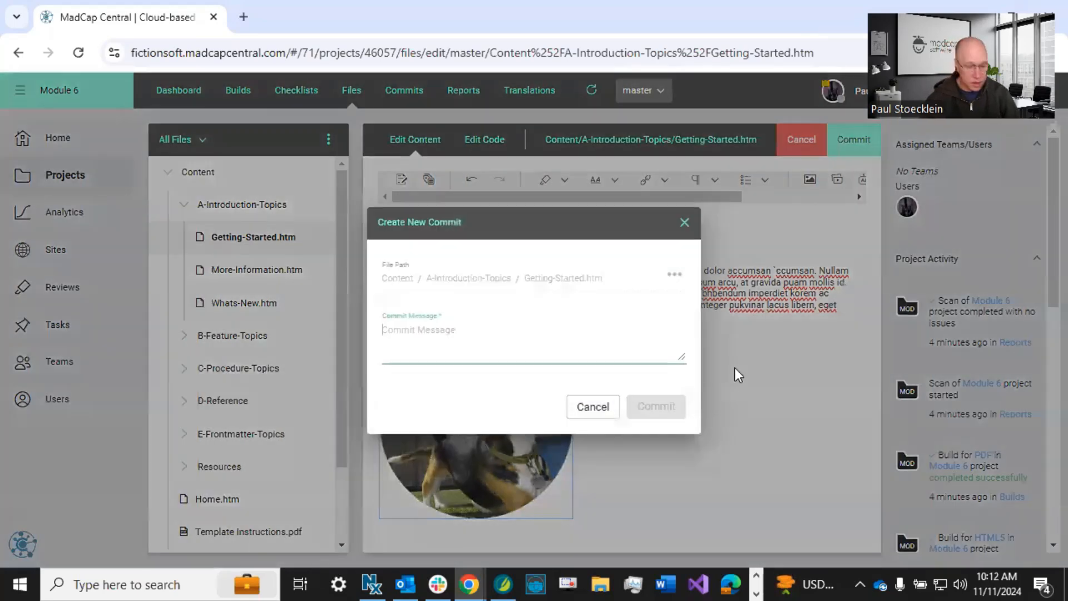
text(Editing)
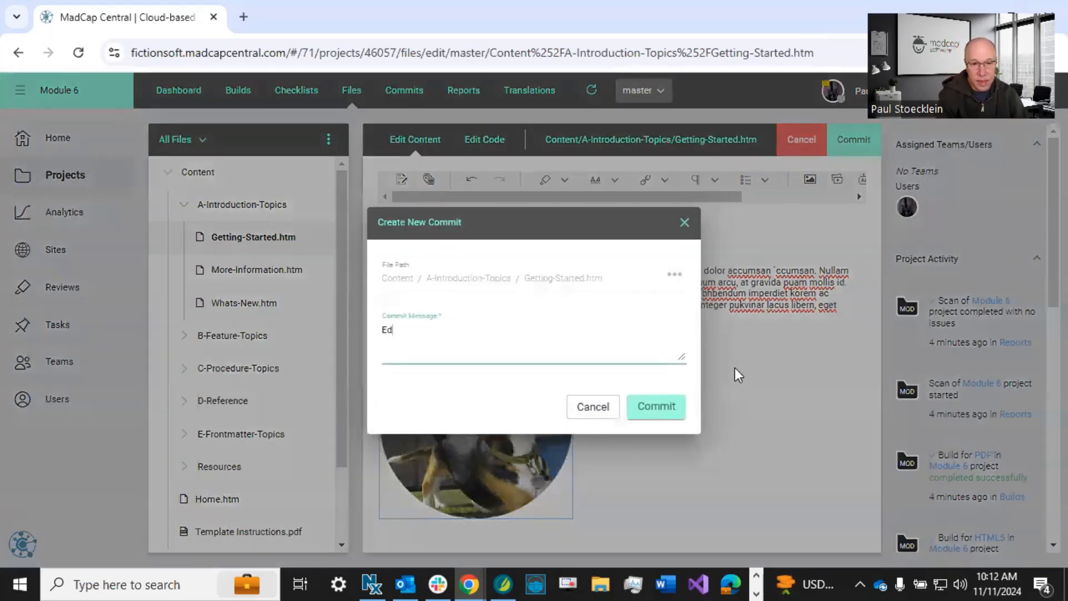
key(BackSpace)
key(BackSpace)
key(BackSpace)
key(BackSpace)
text(ed image)
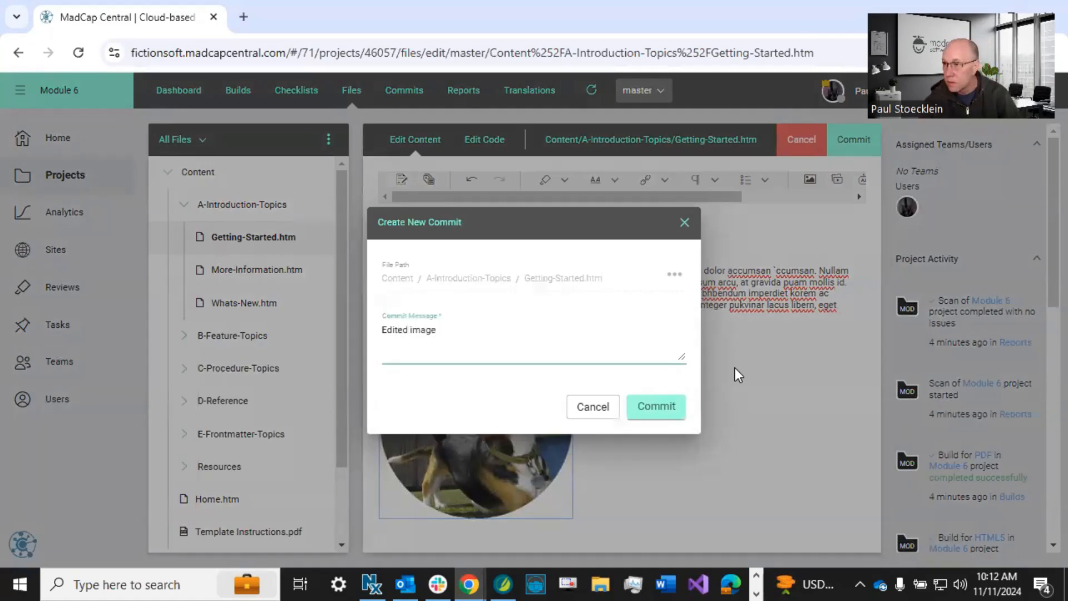
click(658, 407)
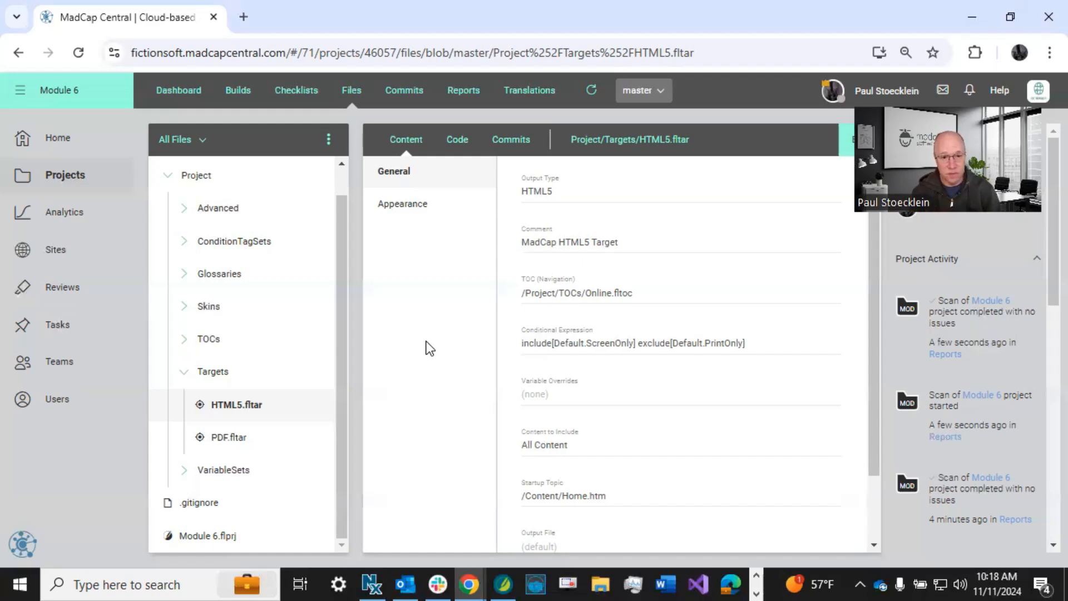
Add a new target file named "Clean XHTML" to the project's Targets folder.
click(328, 139)
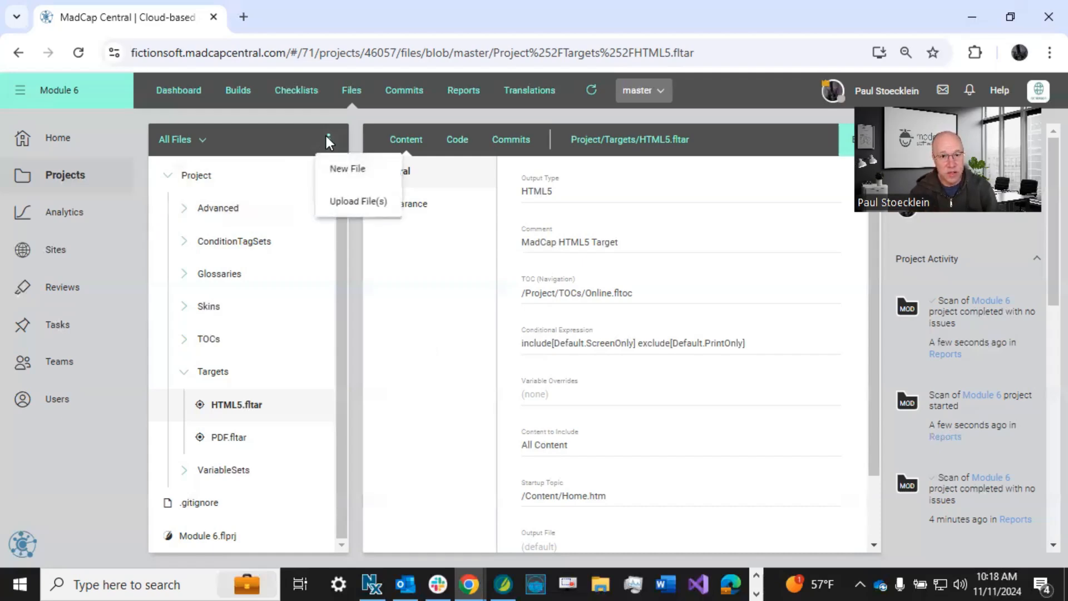
click(348, 173)
click(382, 269)
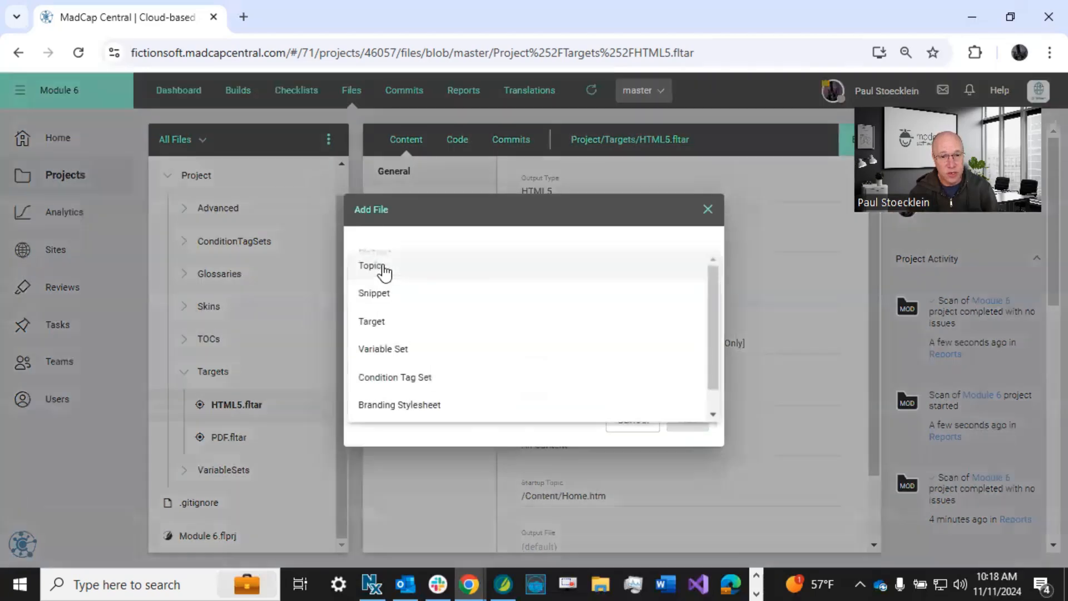
click(384, 321)
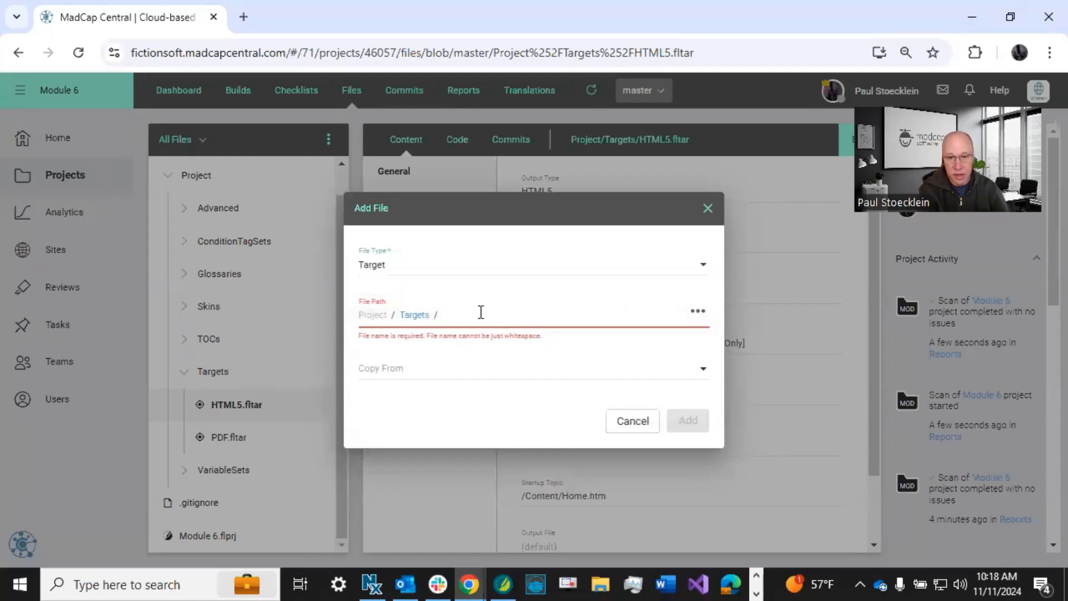
text(Clean)
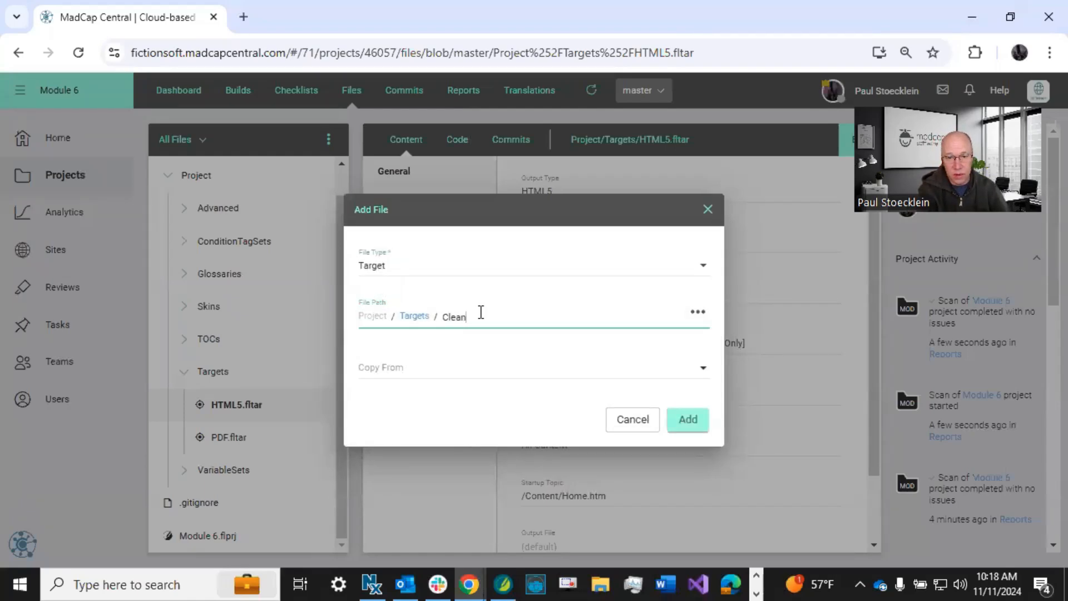
text( XHTML)
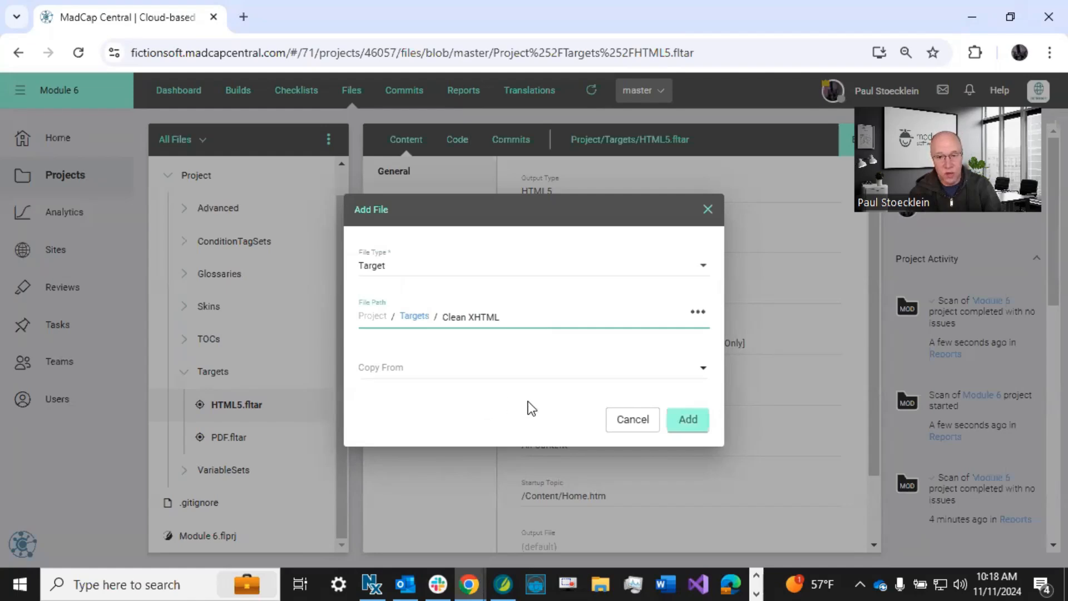
click(688, 420)
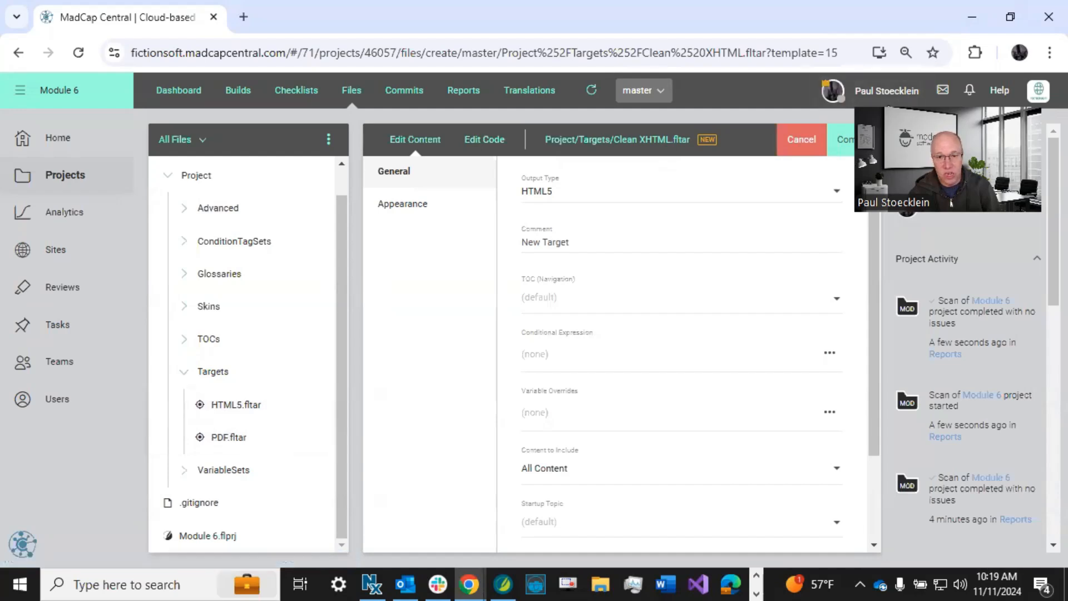
Set the new target's output type to Clean XHTML.
click(550, 190)
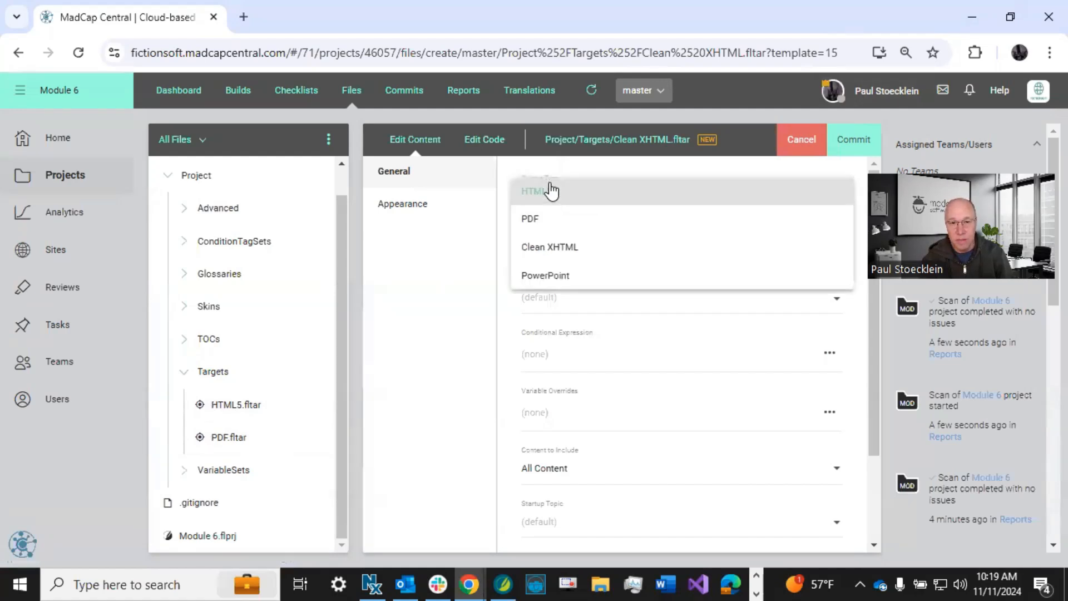
click(551, 246)
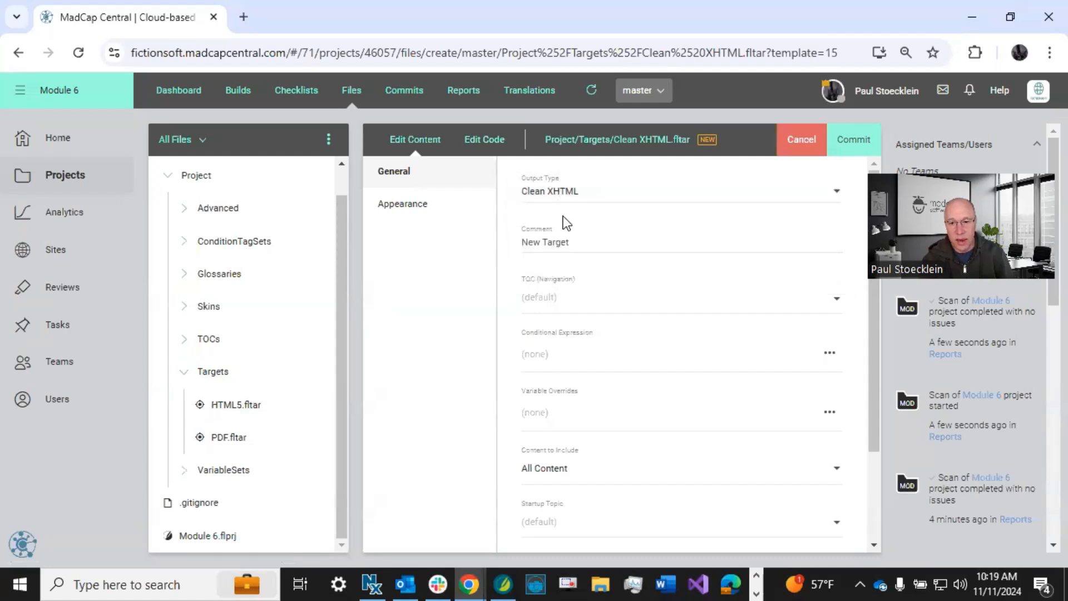
scroll(567, 222, down, 2)
scroll(568, 200, up, 2)
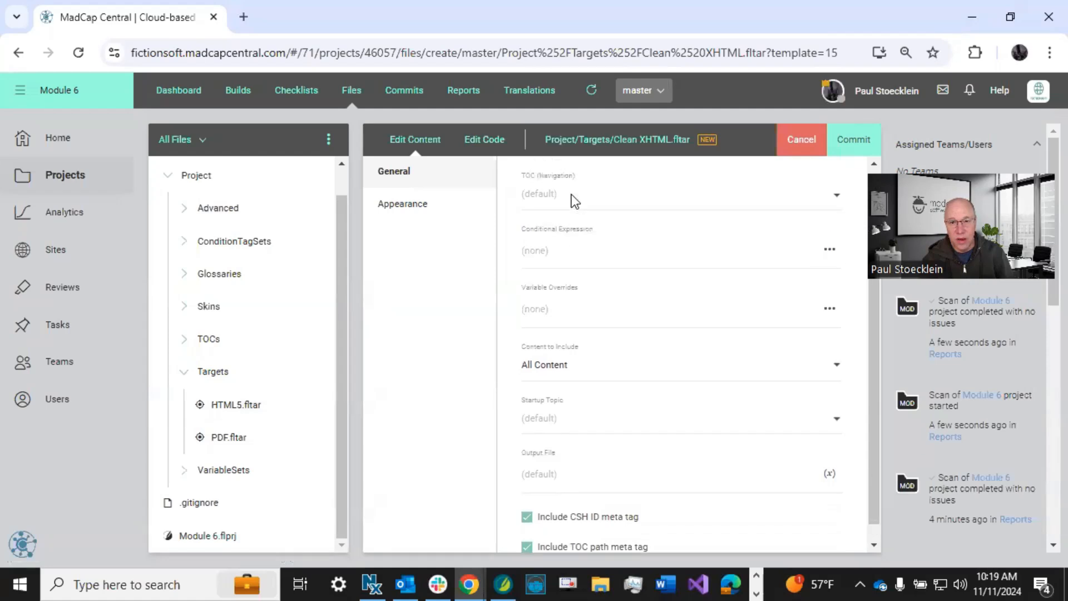
Switch the output type to HTML5 to compare the general options, return it to Clean XHTML and check the meta tag options.
click(575, 195)
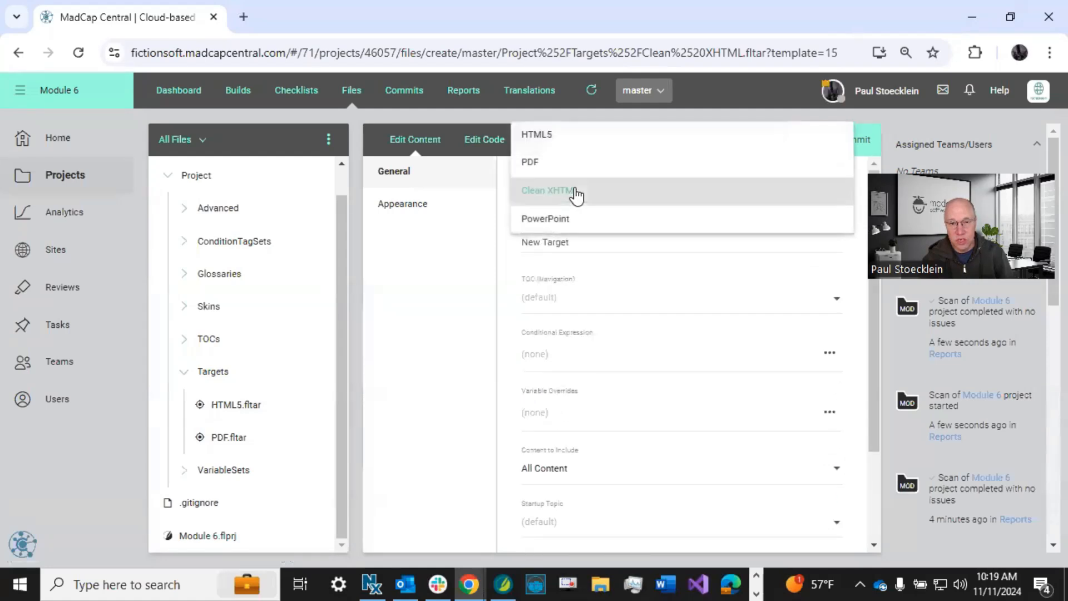
click(569, 142)
scroll(512, 361, down, 2)
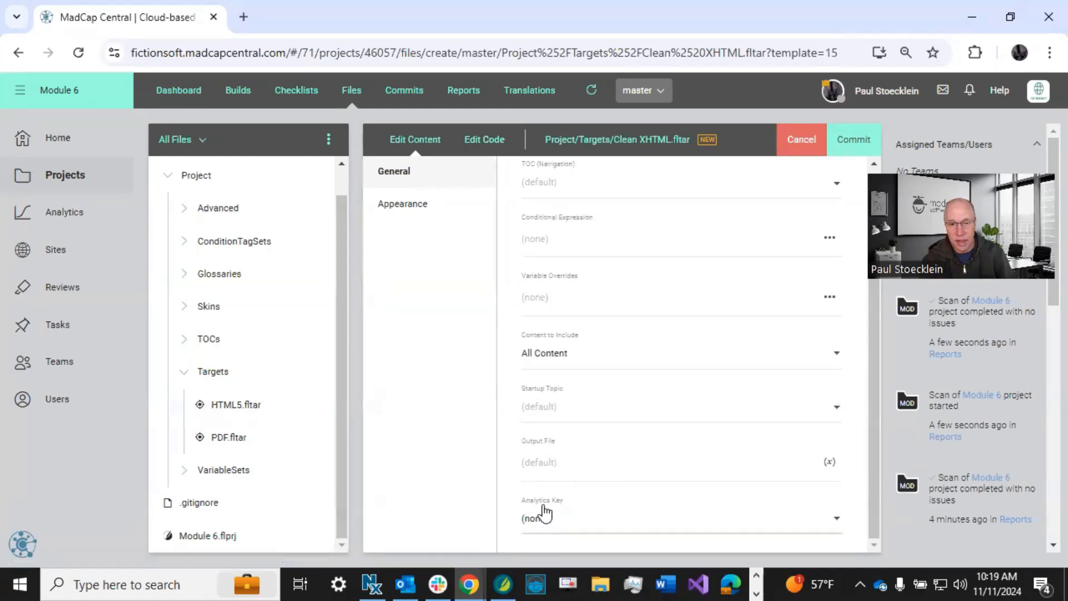
scroll(590, 250, up, 2)
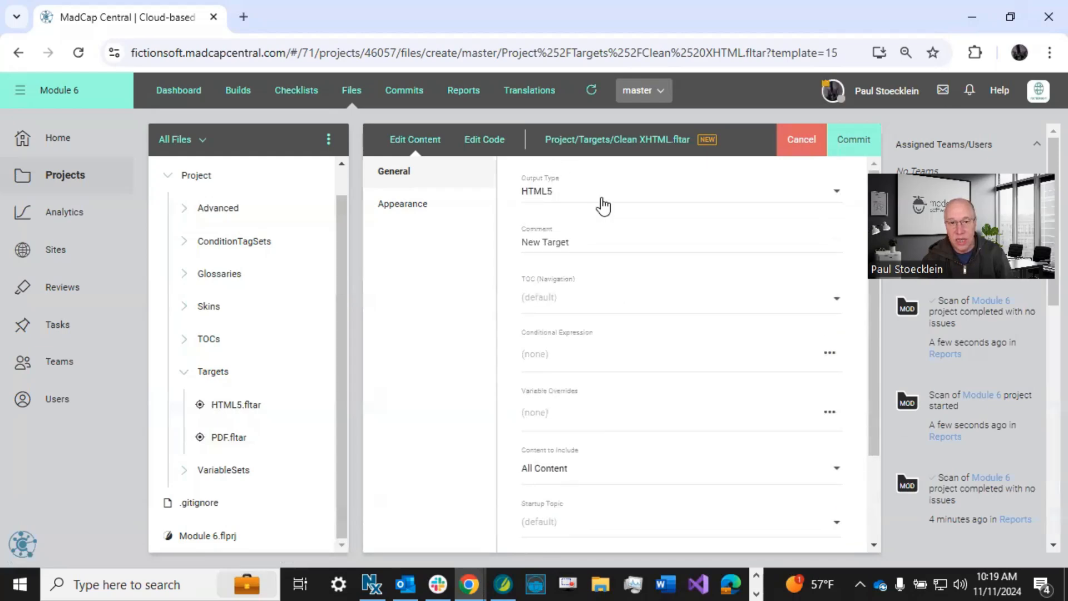
click(594, 194)
click(550, 247)
scroll(539, 405, down, 3)
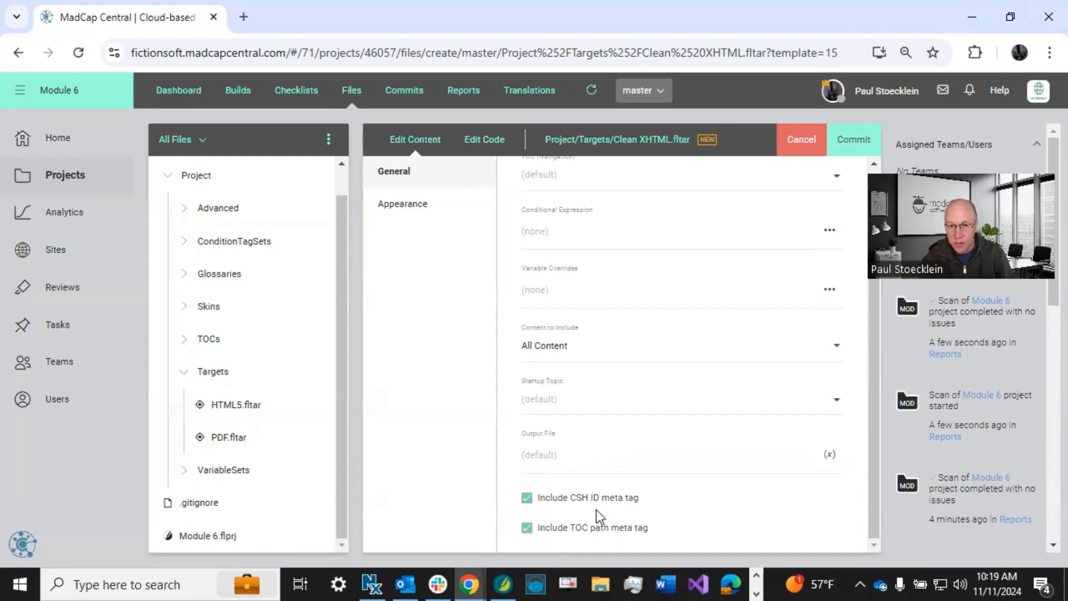
scroll(598, 509, up, 2)
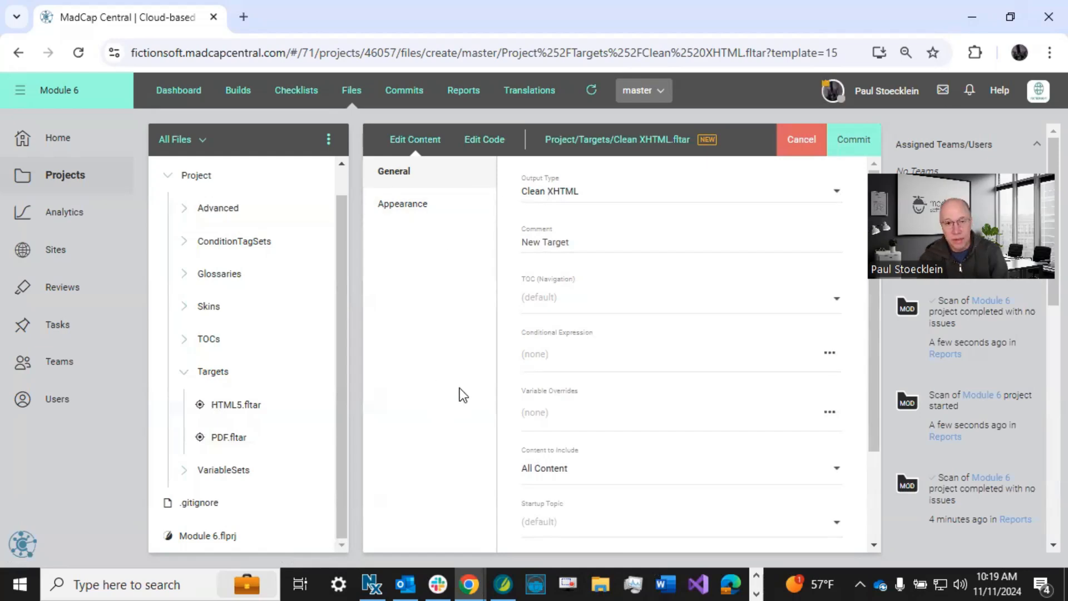
Check the general and appearance settings of Clean XHTML.fltar and commit it with the message "Added clean xhtml target".
scroll(555, 226, down, 2)
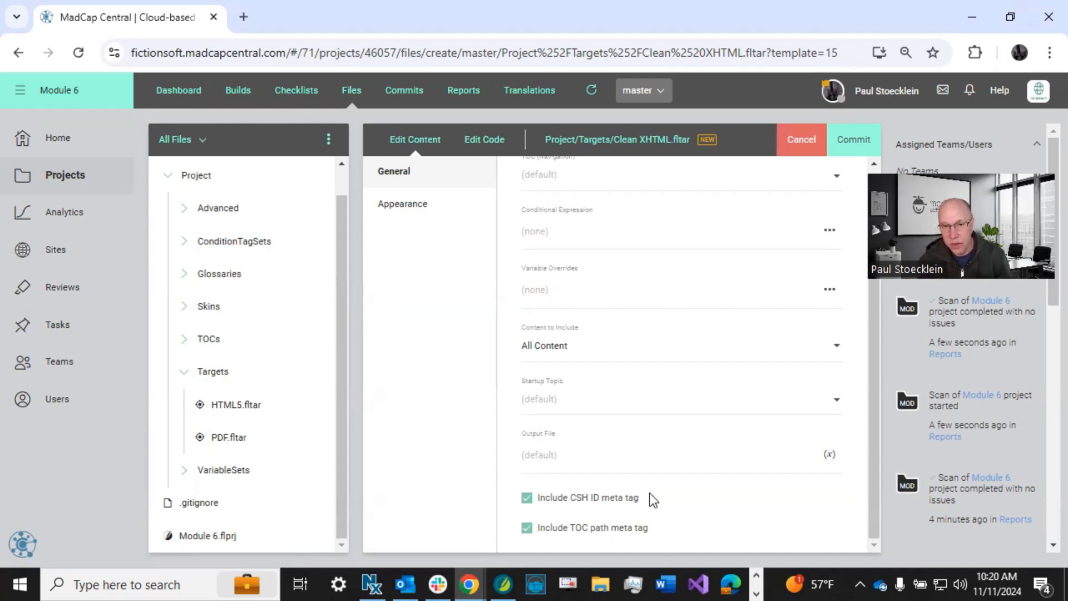
scroll(650, 495, up, 2)
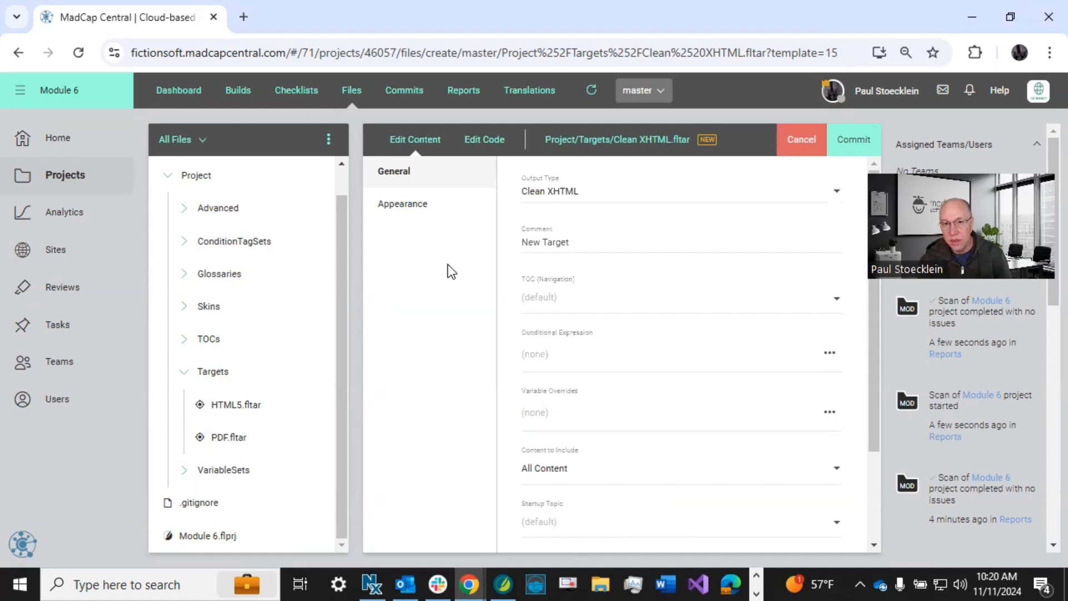
click(421, 205)
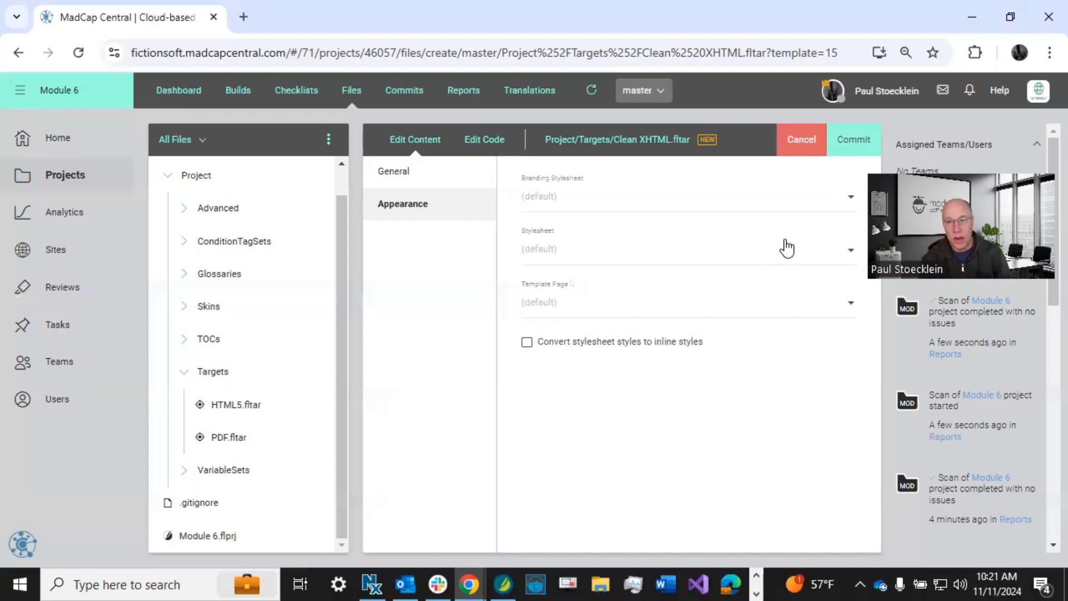
click(853, 139)
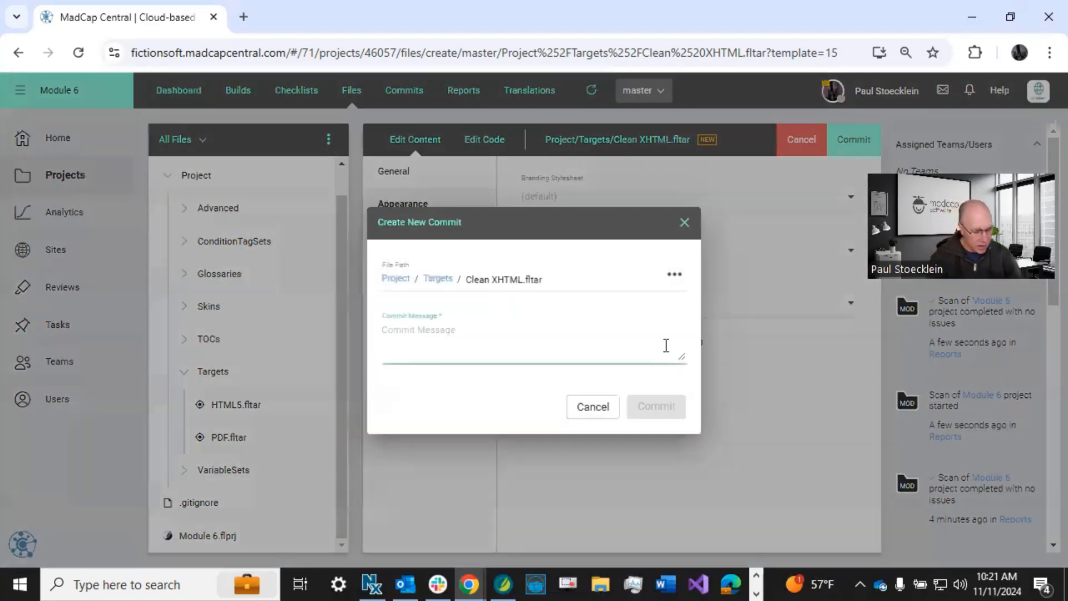
text(Added clean xhtml target)
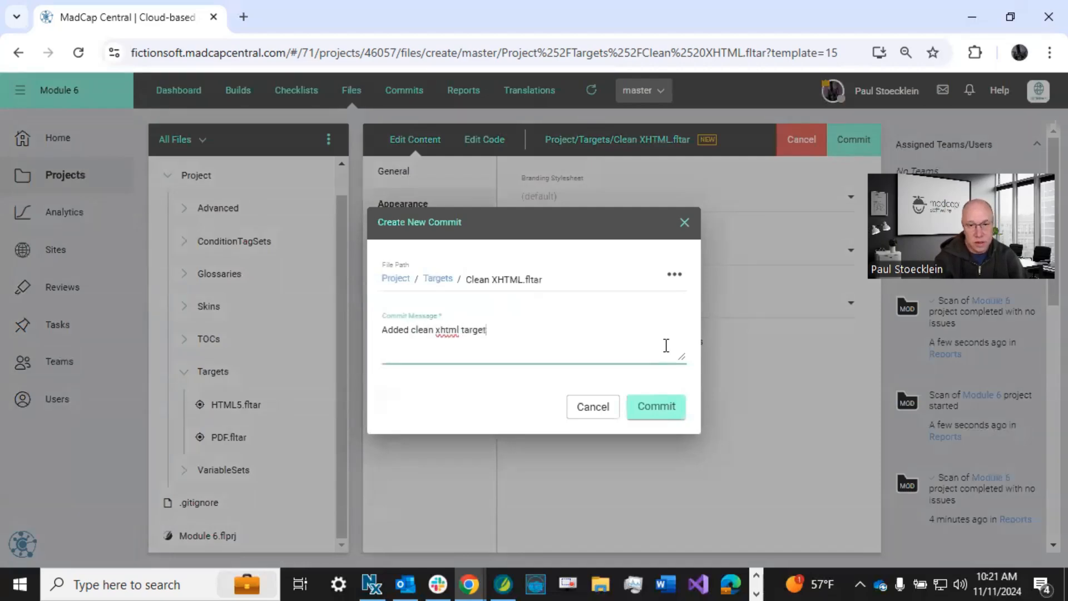
click(656, 407)
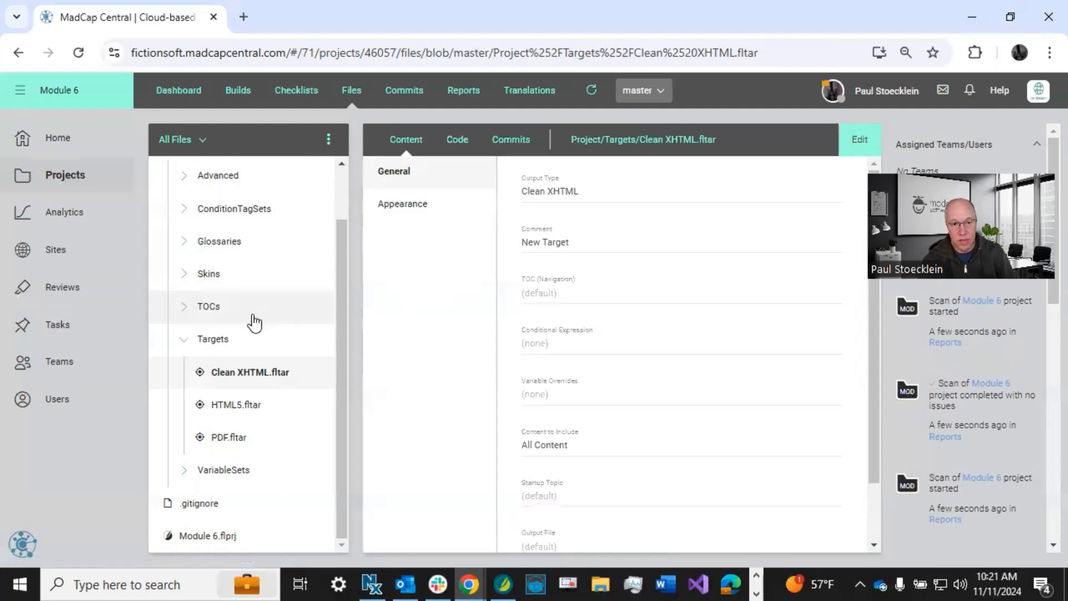
Add a new target file named "PPTX" to the Targets folder and set its output type to PowerPoint.
right_click(224, 345)
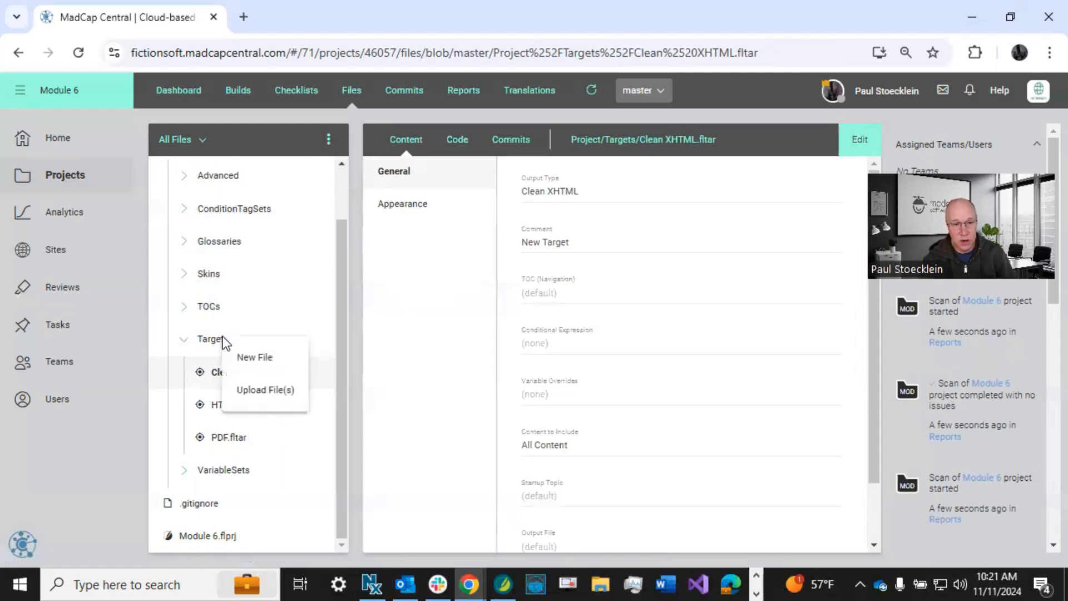
click(265, 358)
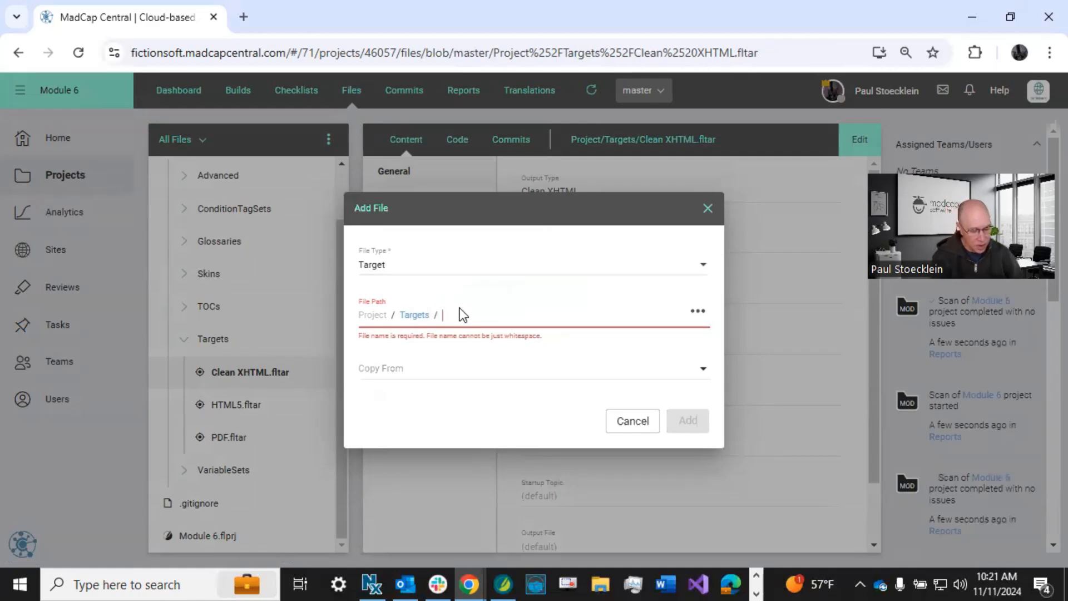
text(PPT)
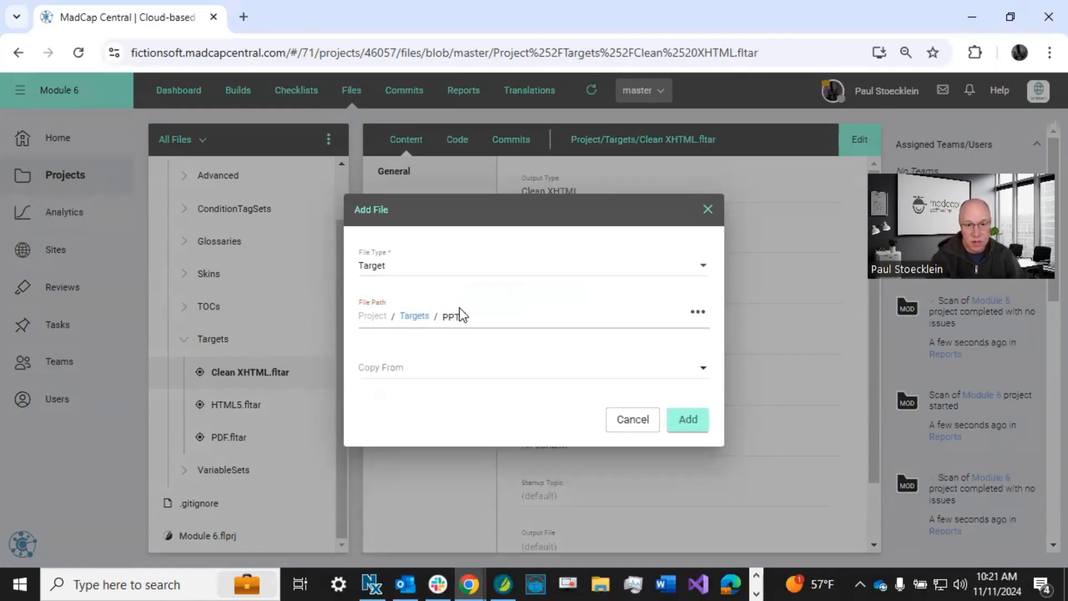
text(X)
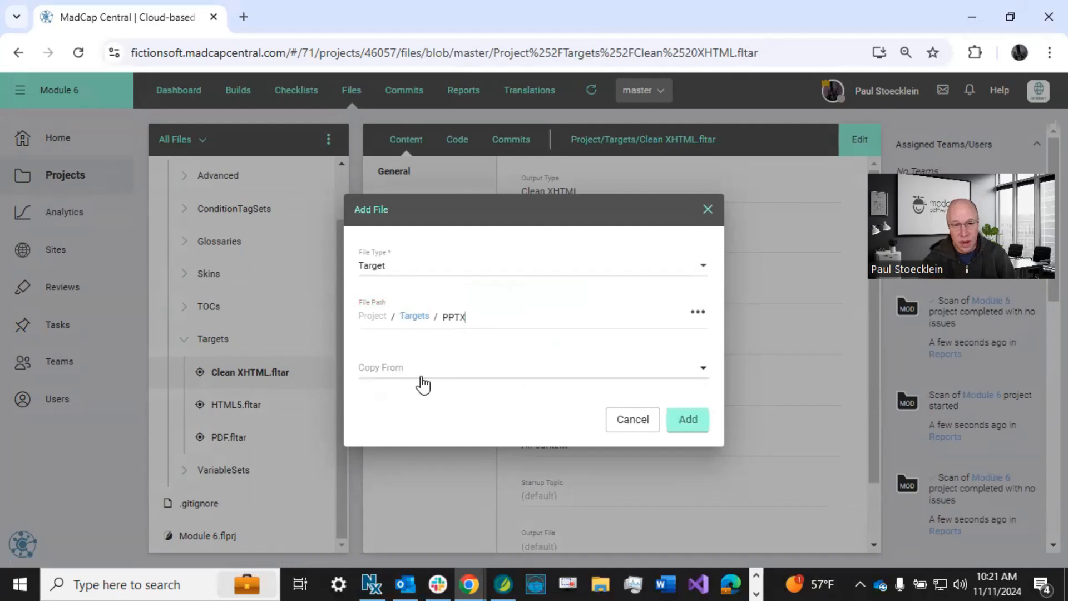
click(691, 420)
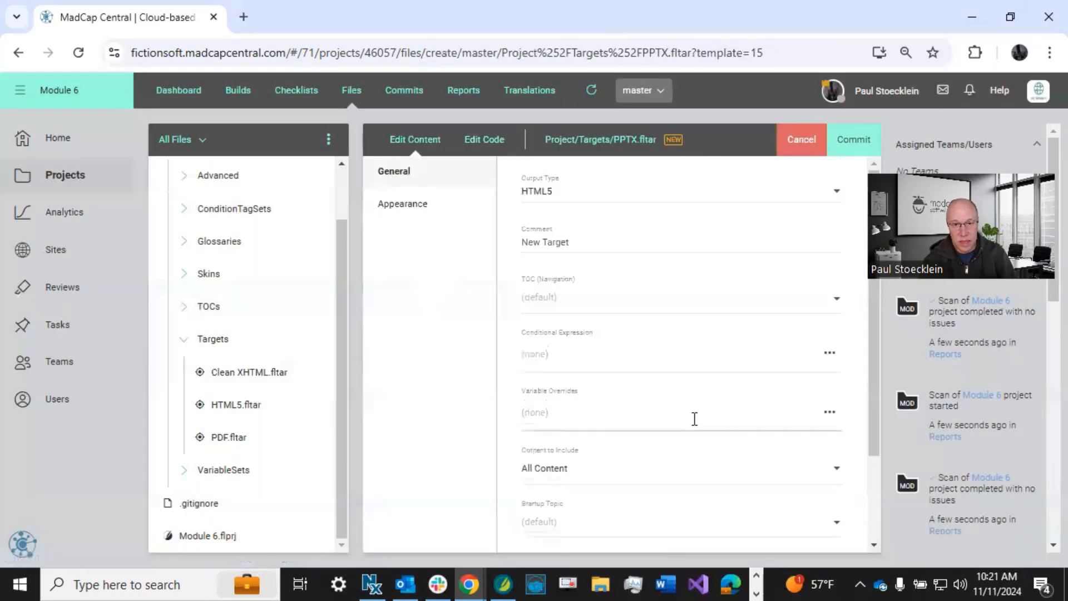
click(558, 190)
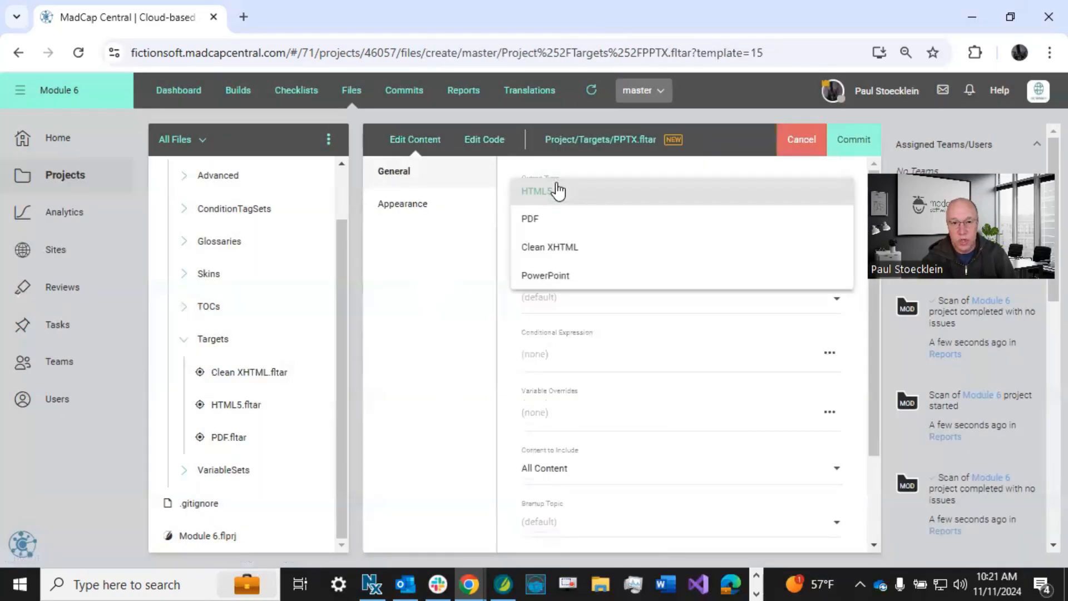
click(554, 275)
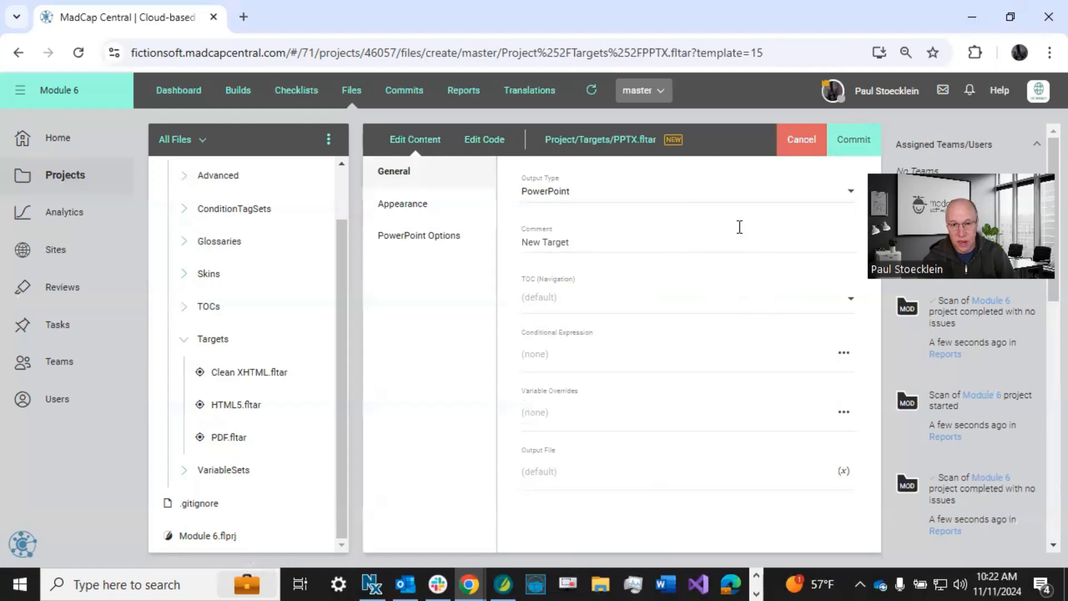
Set the PPTX target's document title to "My PowerPoint" followed by the VersionNumber variable from the General variable set.
click(450, 205)
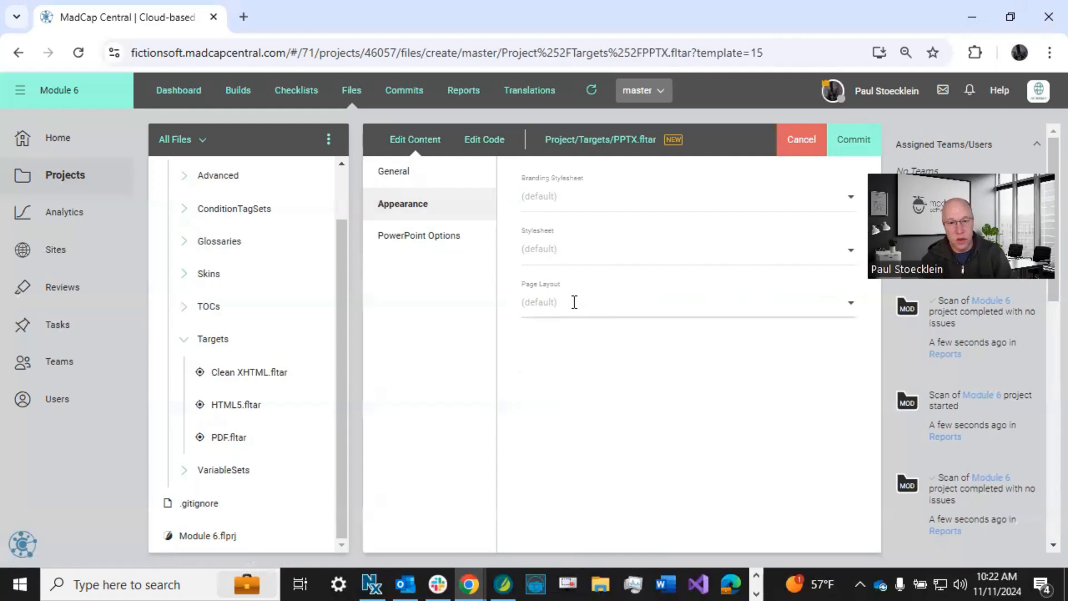
click(442, 249)
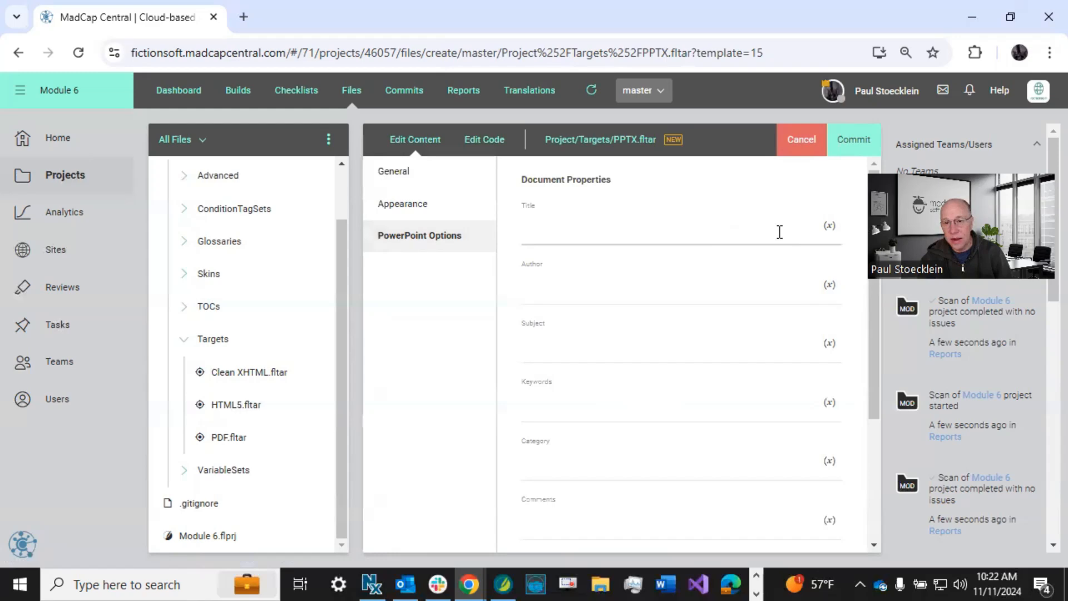
click(555, 225)
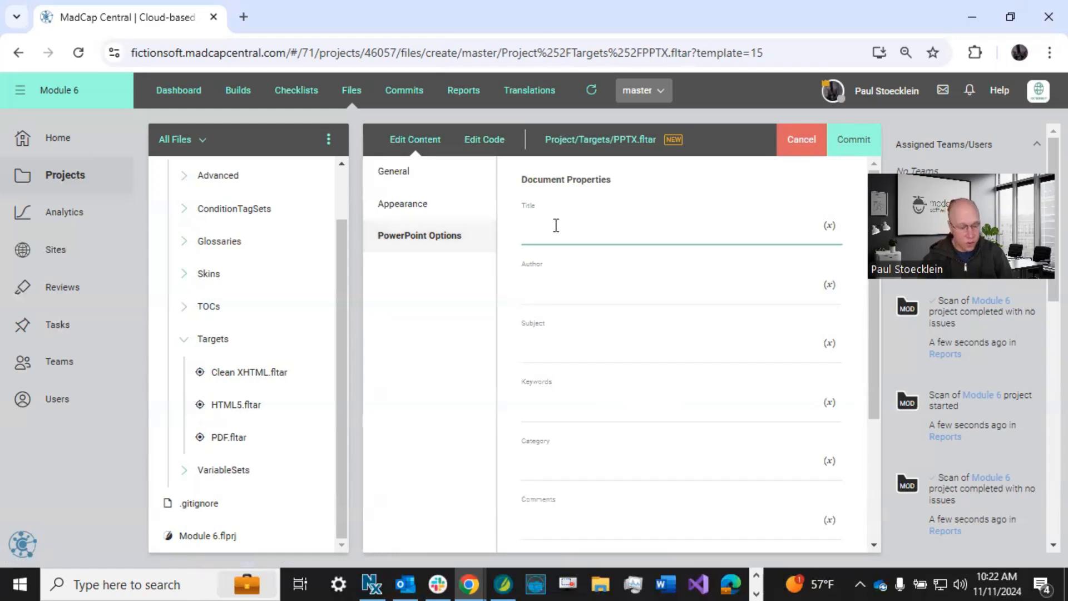
text(My PowerPoint)
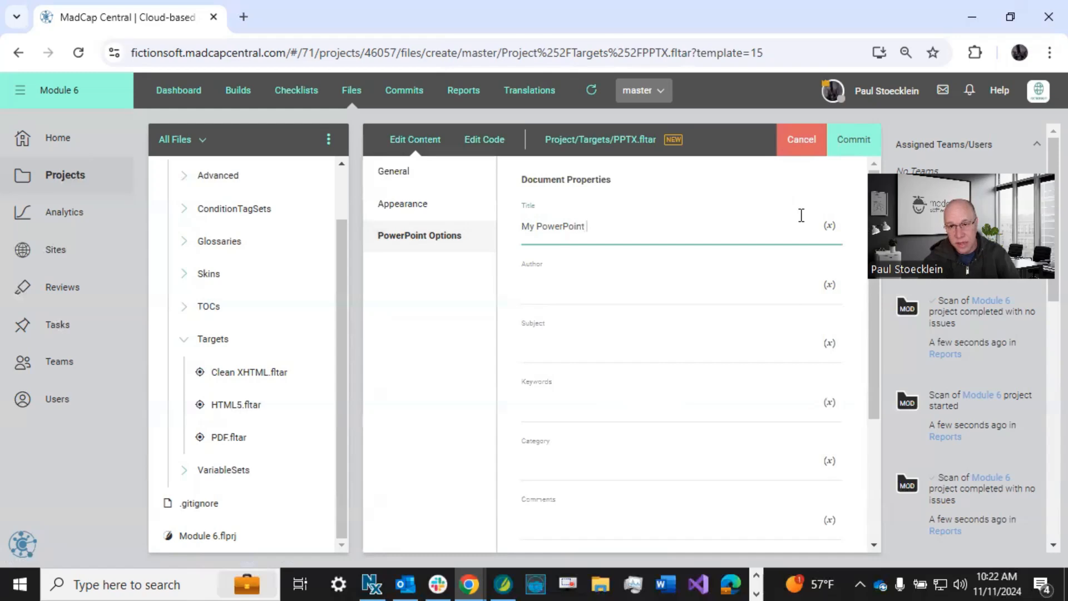
click(826, 223)
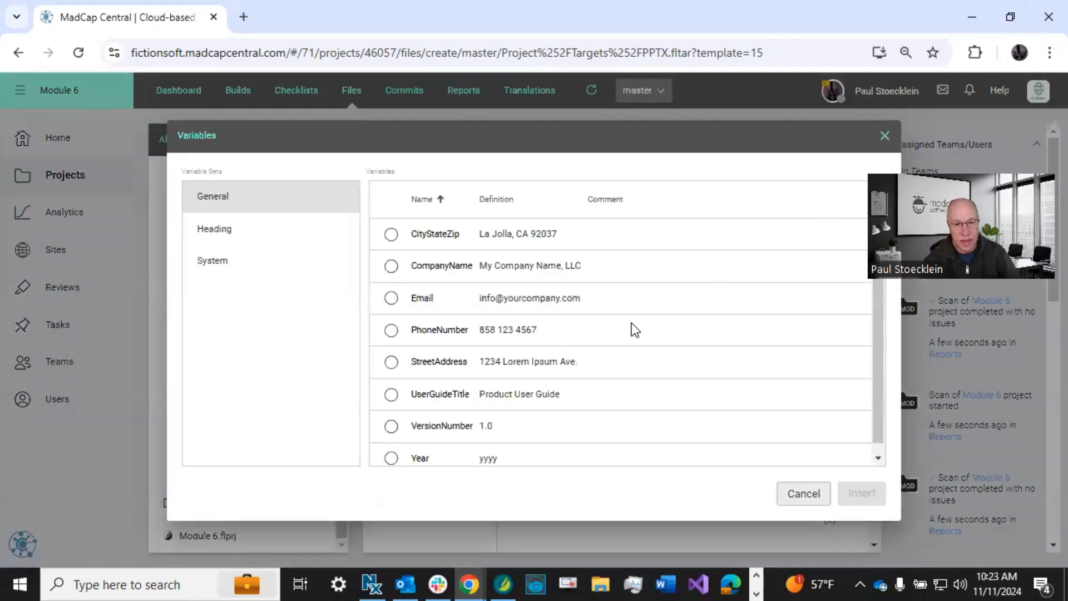
click(392, 427)
click(860, 494)
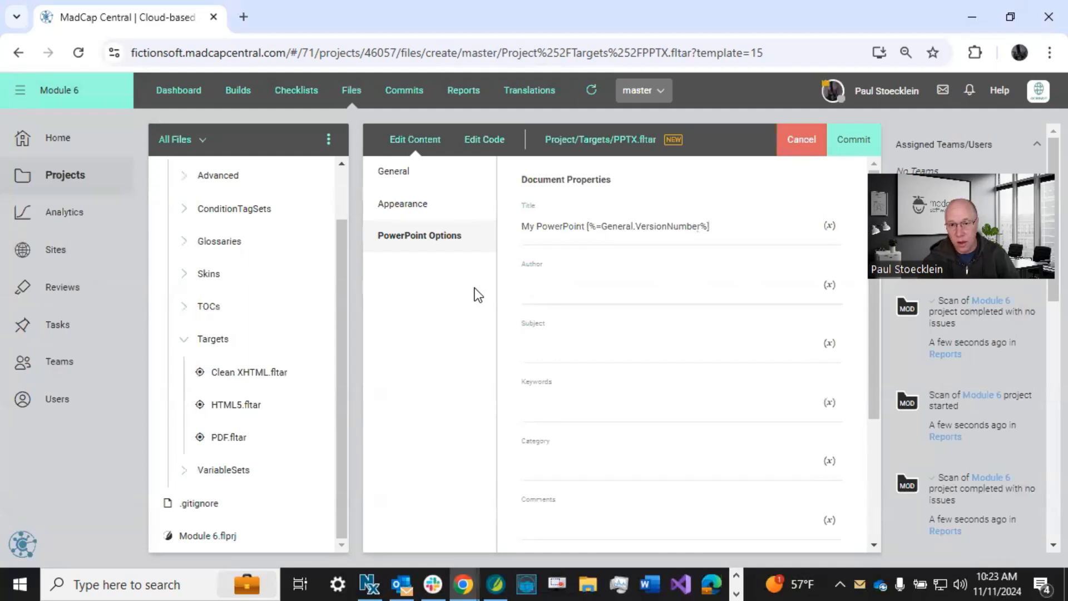
Commit PPTX.fltar with the commit message "Added PowerPoint target".
click(853, 142)
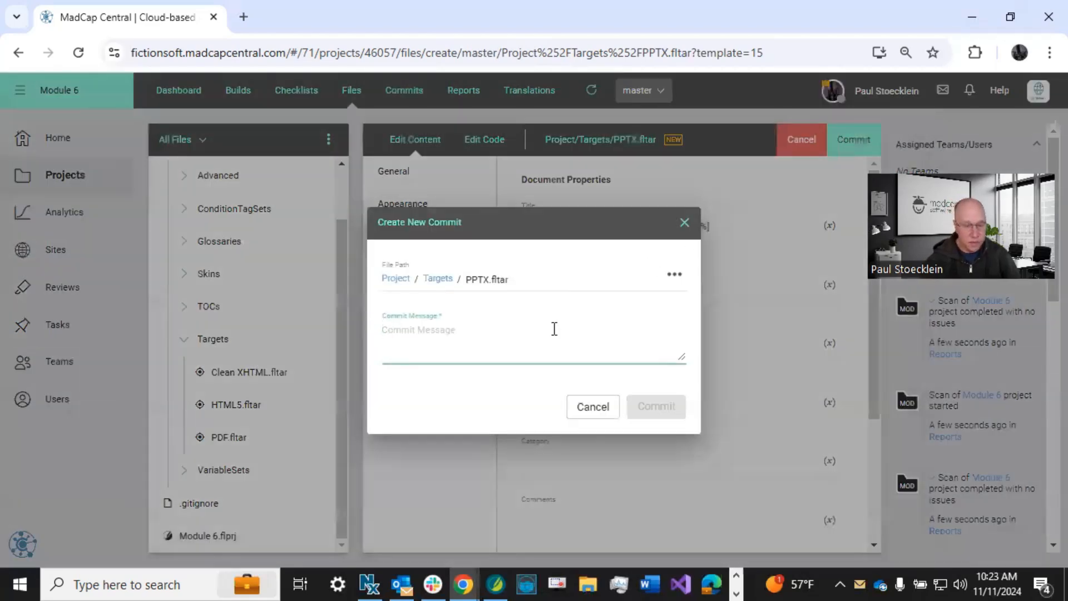
text(Added PowerPoint target)
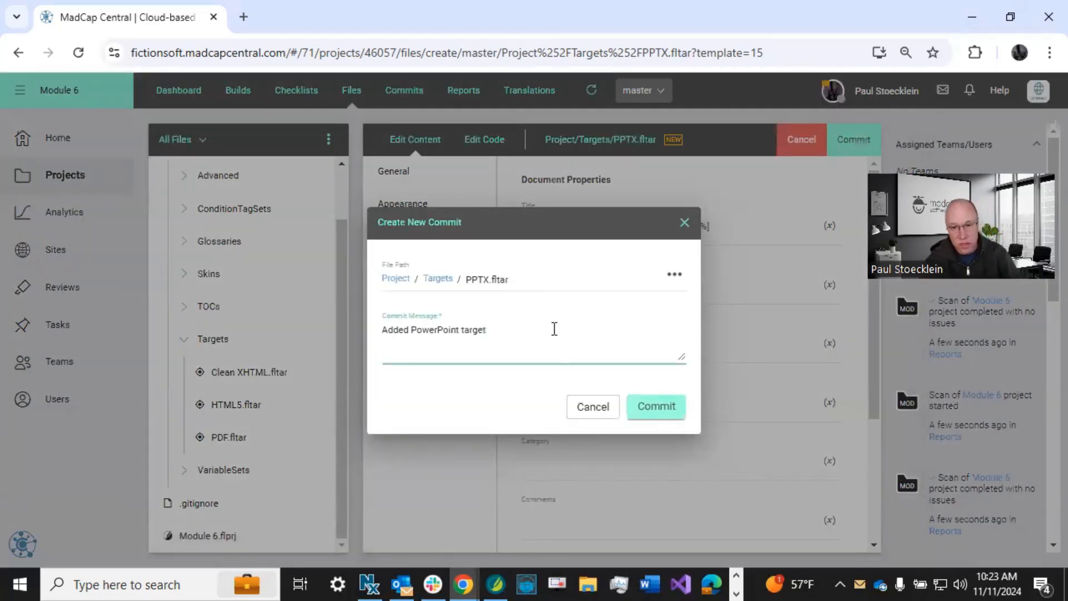
click(639, 406)
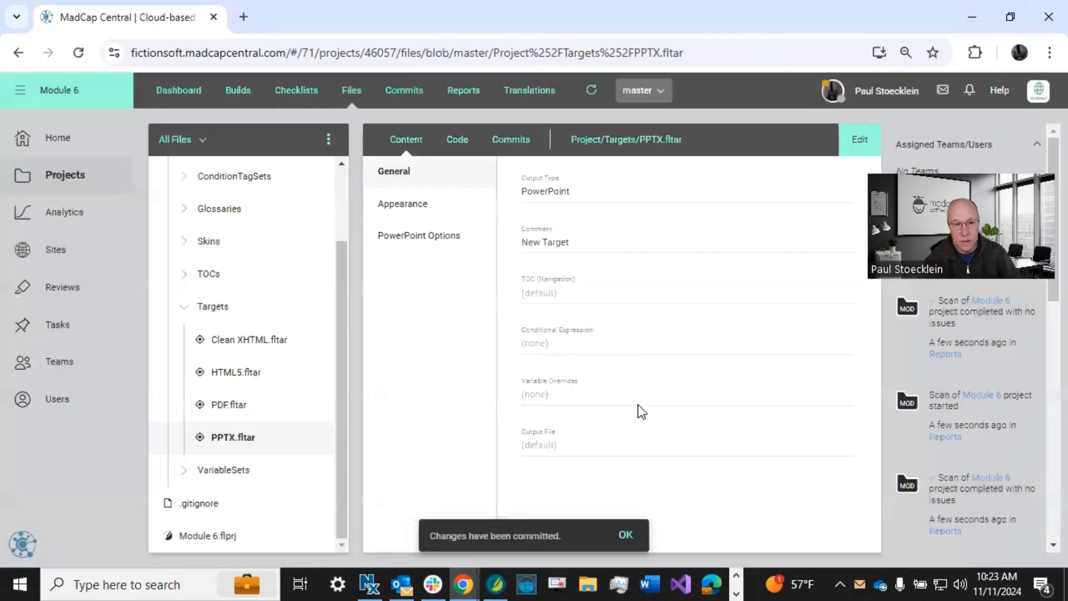